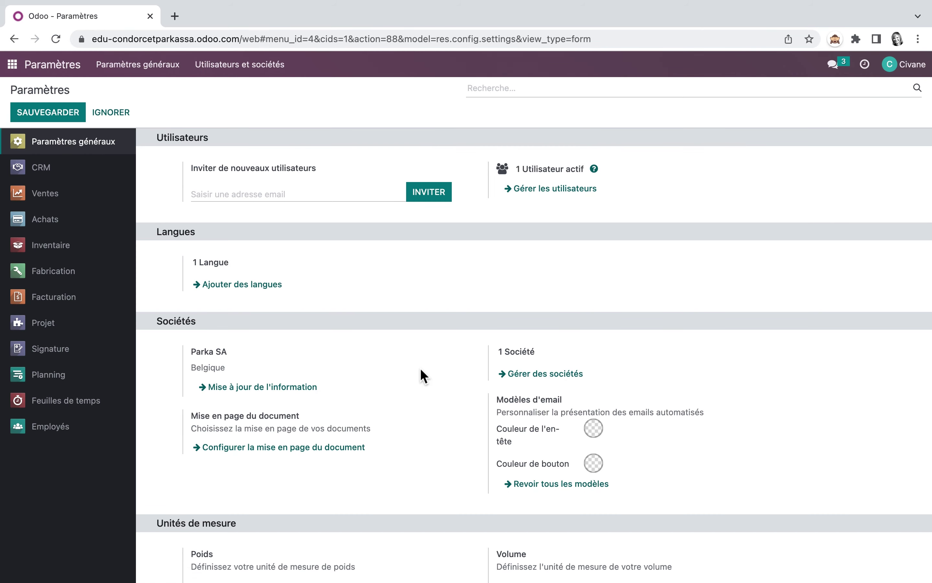
# Review the Ventes units of measure settings, examine the Longueur/distance category's units and ratios, and return to the settings.
pyautogui.click(45, 193)
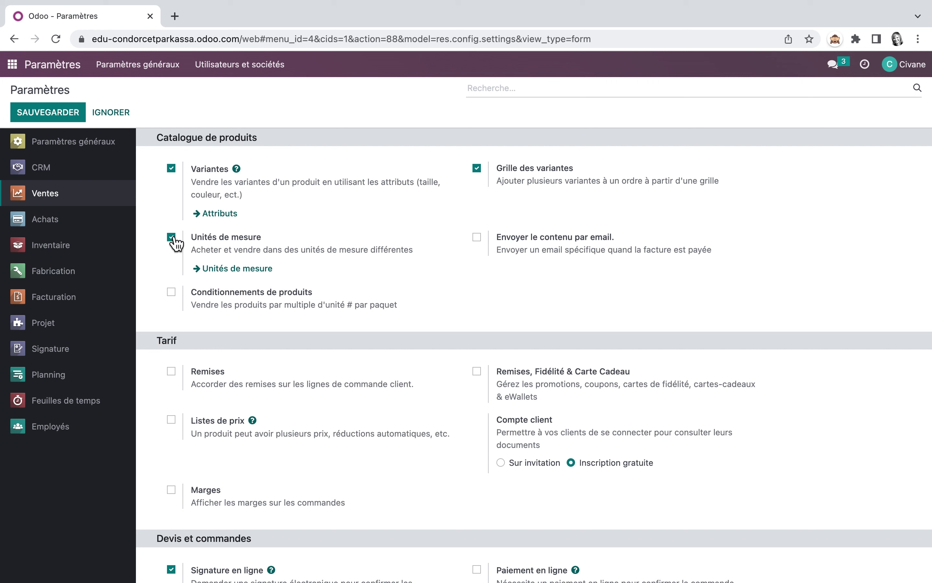
pyautogui.click(245, 267)
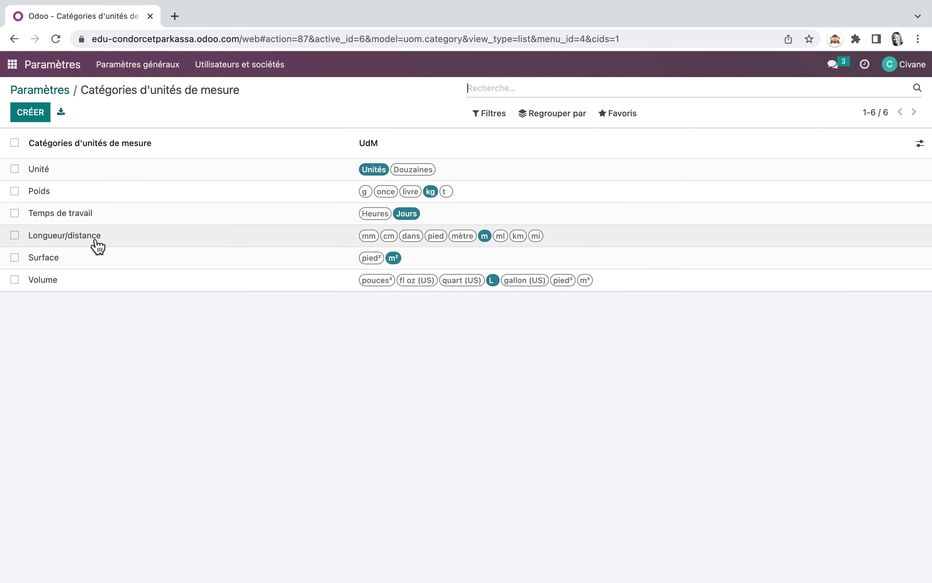
pyautogui.click(98, 246)
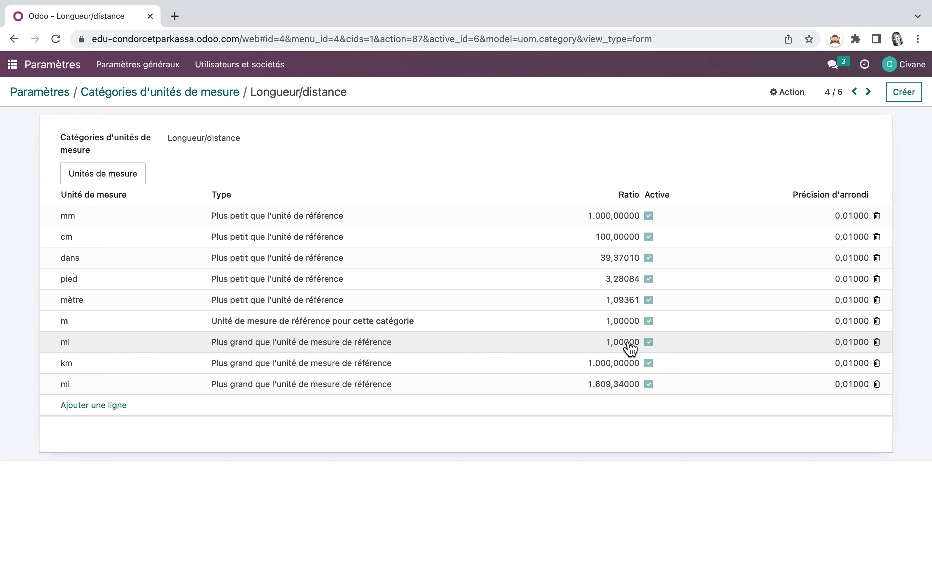
pyautogui.click(58, 93)
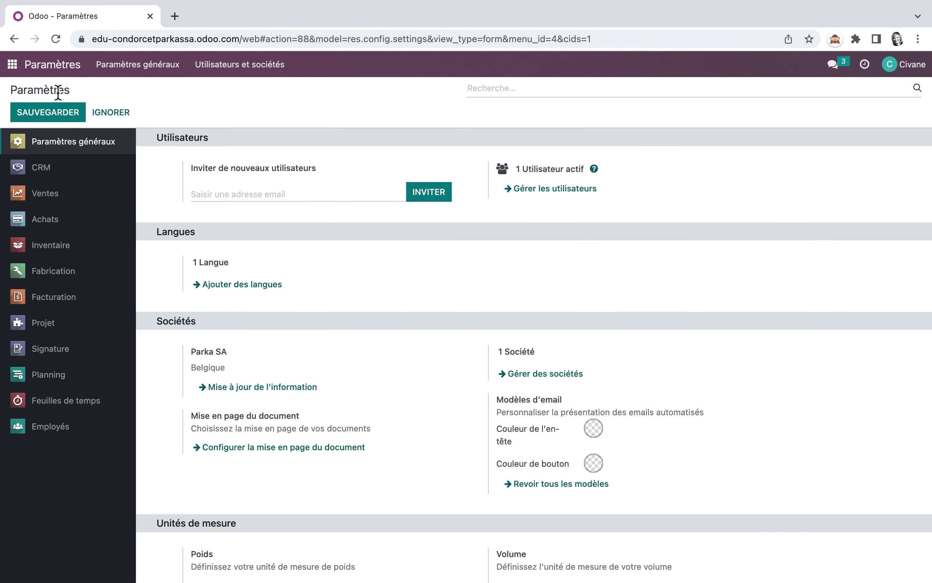
# Review the Inventaire settings for products, traceability and warehouses, including the explanation of multi-step routes.
pyautogui.click(68, 250)
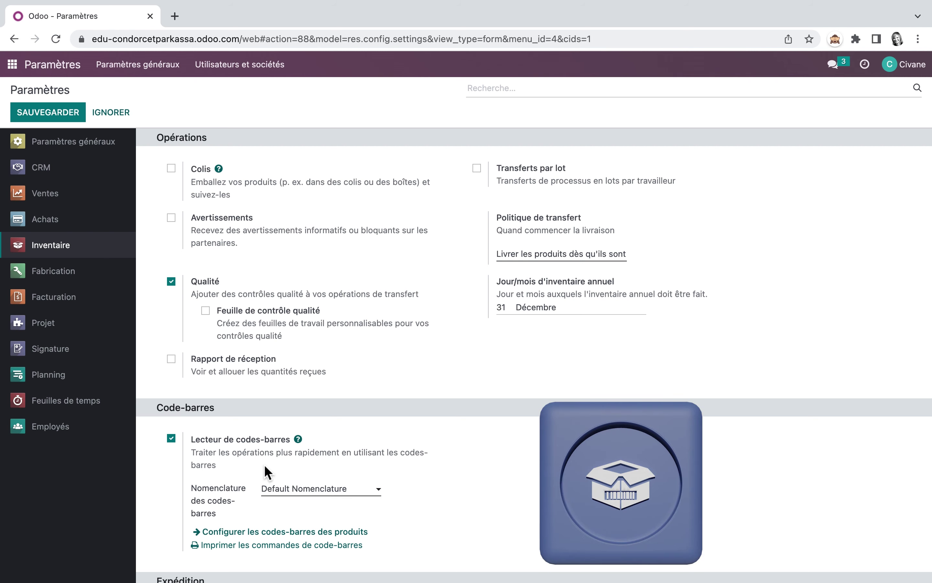
pyautogui.scroll(-10, 265, 467)
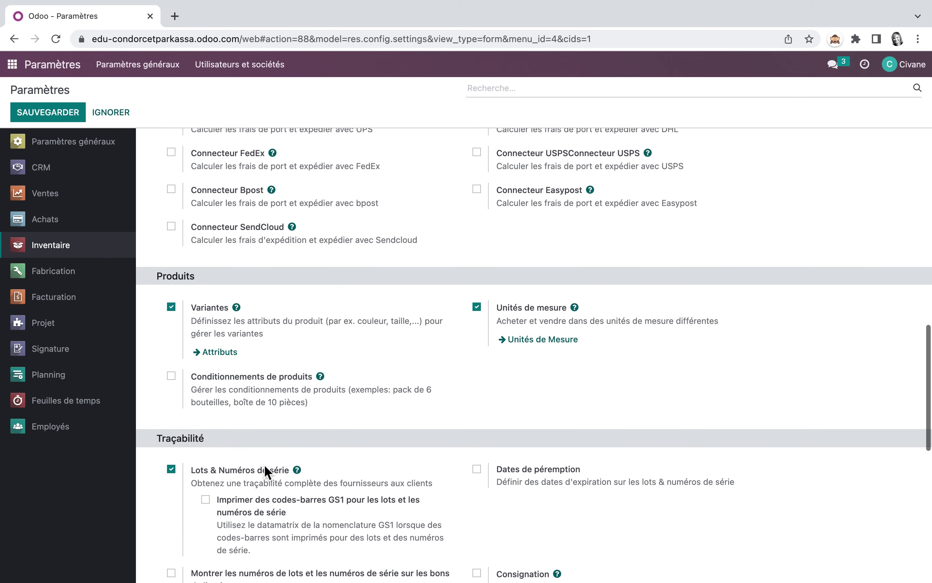
pyautogui.scroll(-3, 264, 465)
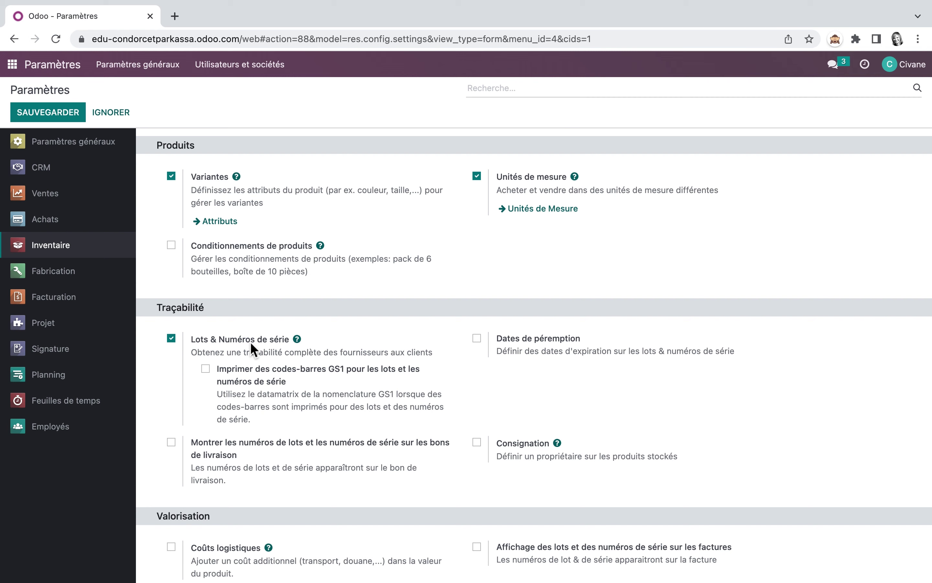
pyautogui.scroll(-8, 250, 342)
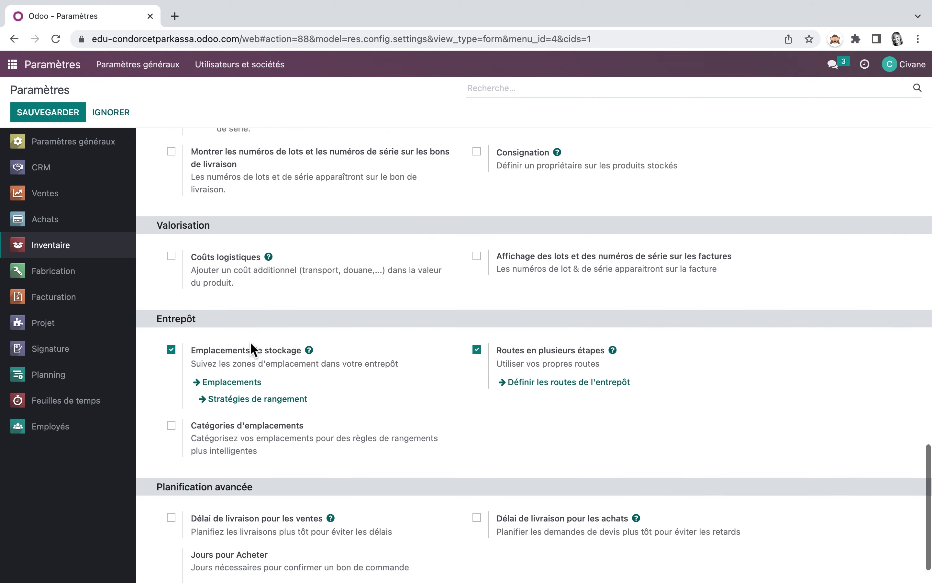
pyautogui.scroll(-2, 250, 343)
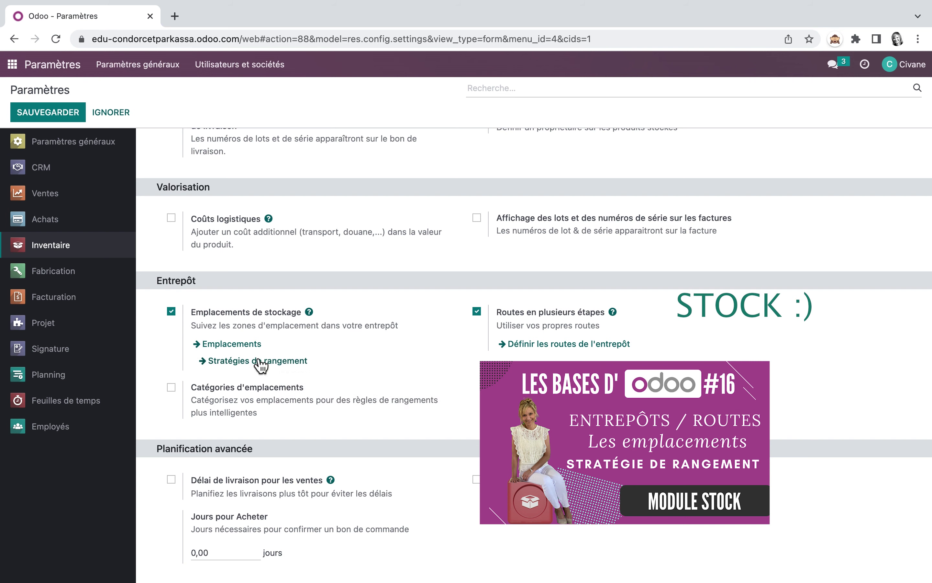
pyautogui.moveTo(563, 324)
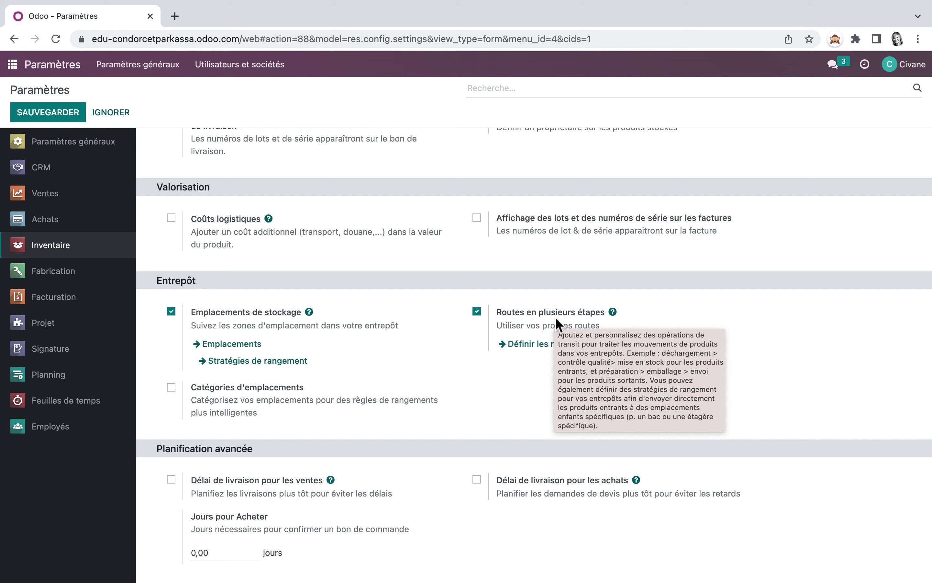
# Review the Fabrication settings for work orders and planning, including the explanation of Programme directeur de production.
pyautogui.click(62, 275)
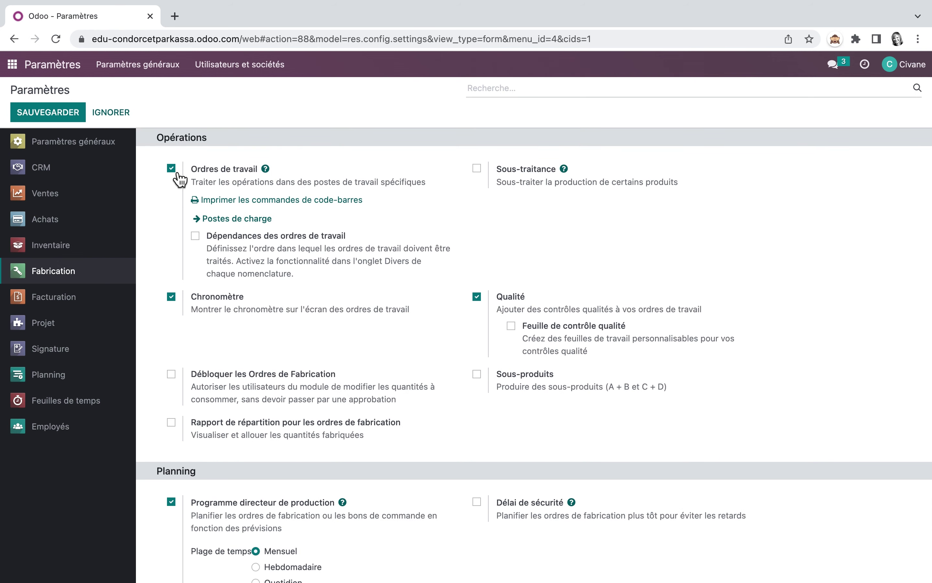
pyautogui.moveTo(179, 179)
pyautogui.scroll(-2, 482, 308)
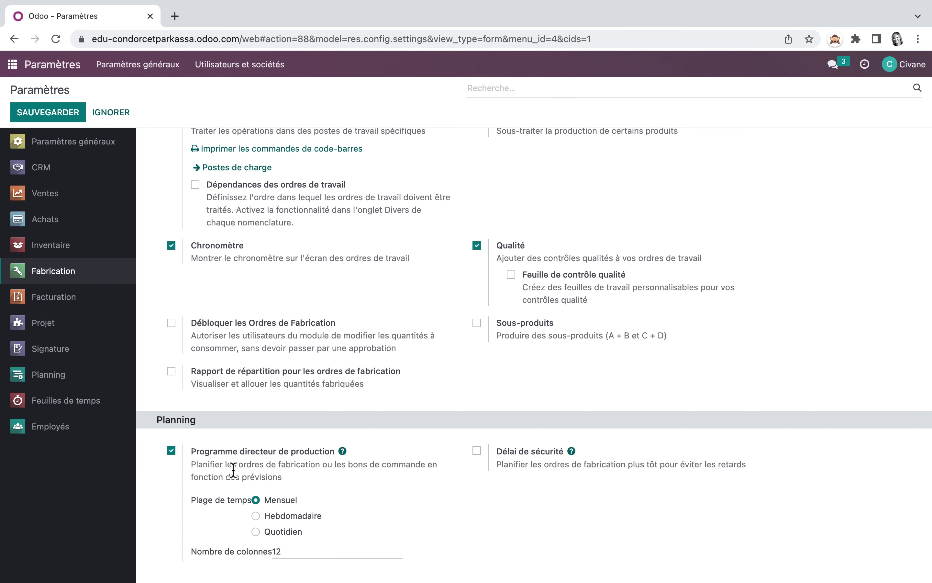
pyautogui.moveTo(202, 453)
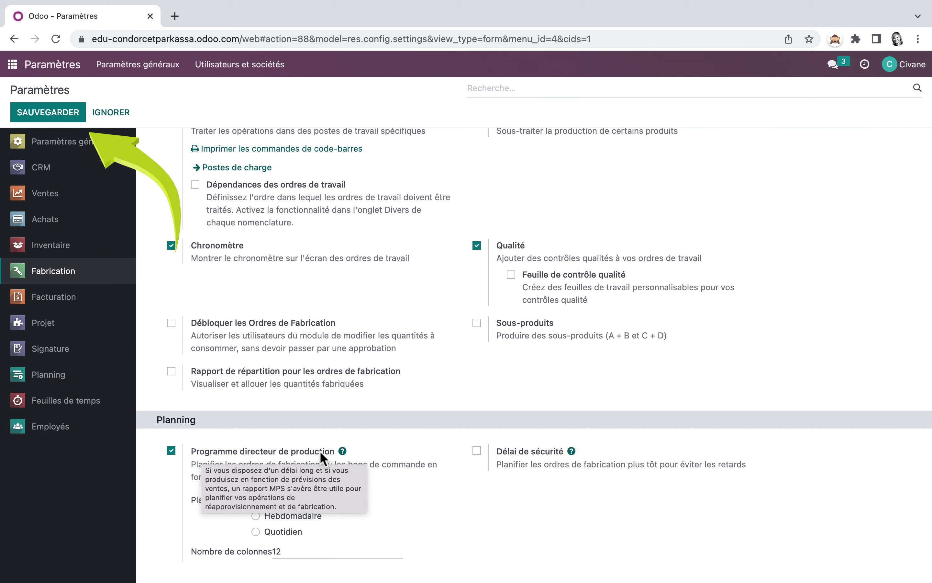
# Switch to the Inventaire app and examine the FRANCE warehouse's configuration.
pyautogui.click(13, 64)
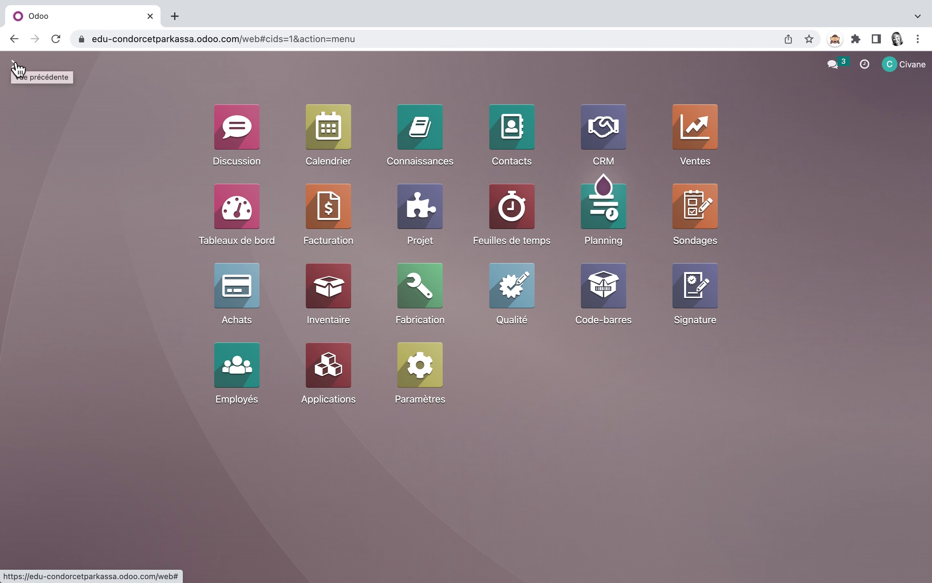
pyautogui.click(336, 293)
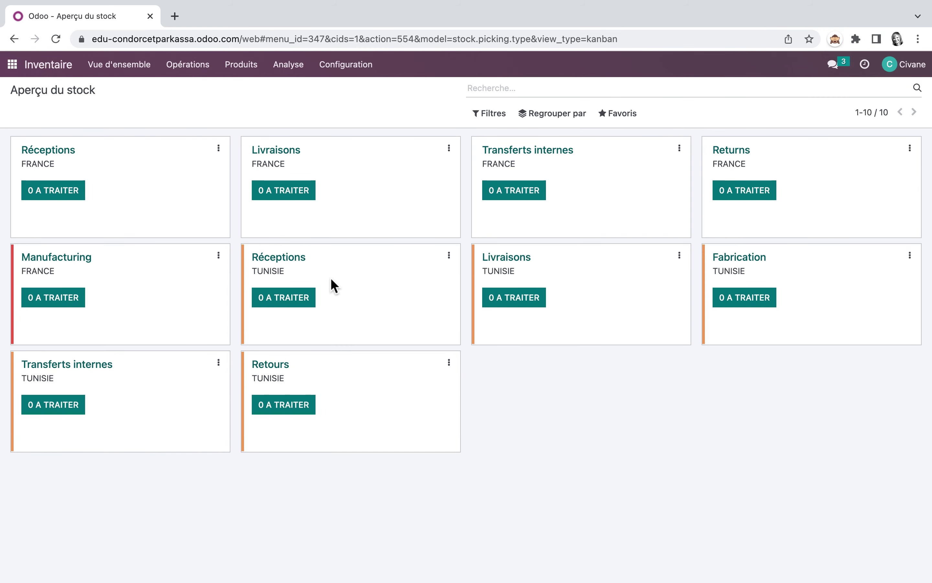
pyautogui.click(357, 70)
pyautogui.click(350, 124)
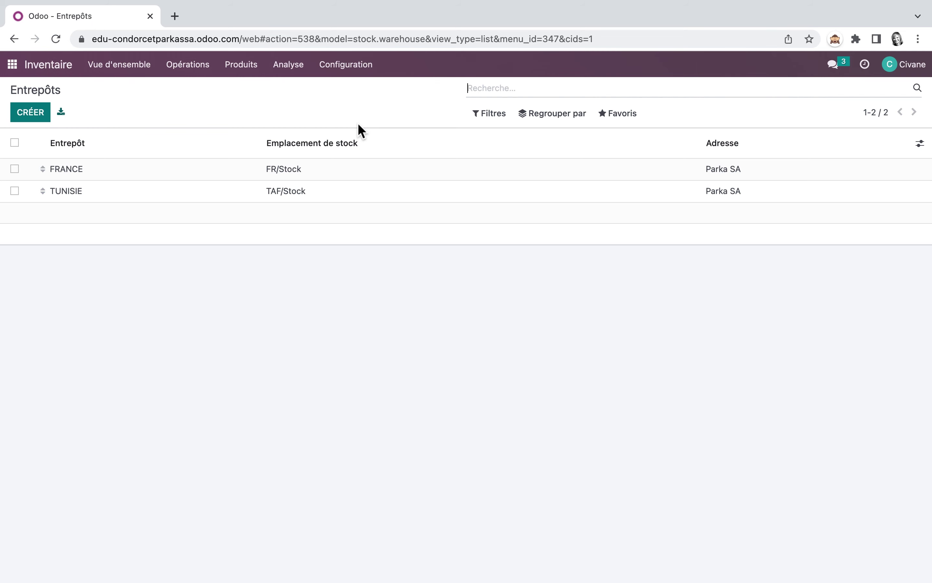
pyautogui.click(73, 179)
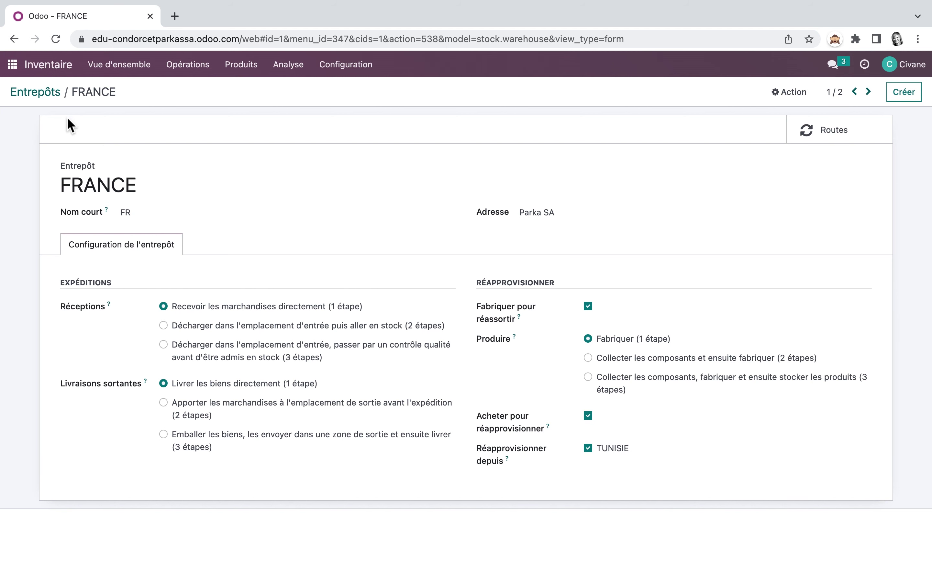
# Compare the TUNISIE and FRANCE warehouse configurations, including the warehouse from which each one is resupplied.
pyautogui.click(47, 96)
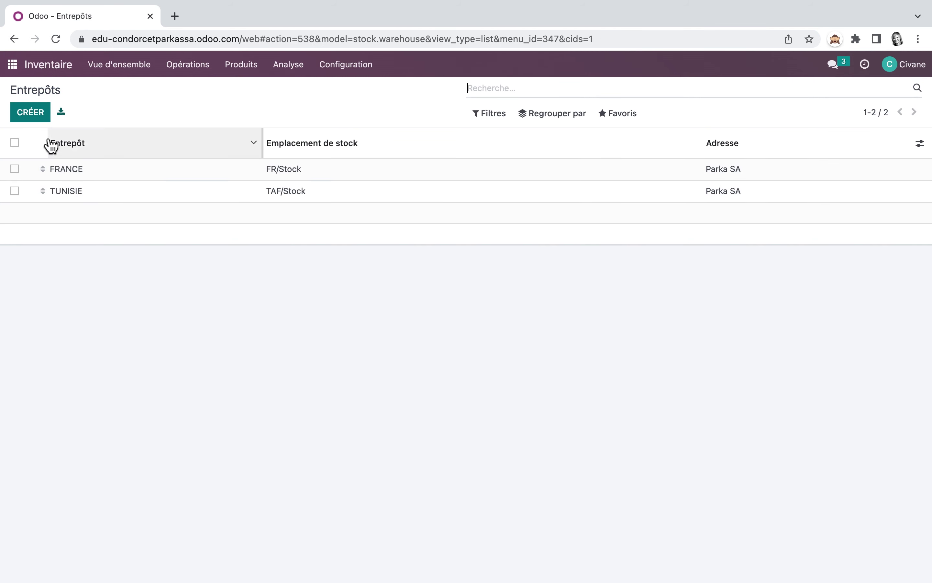
pyautogui.click(68, 191)
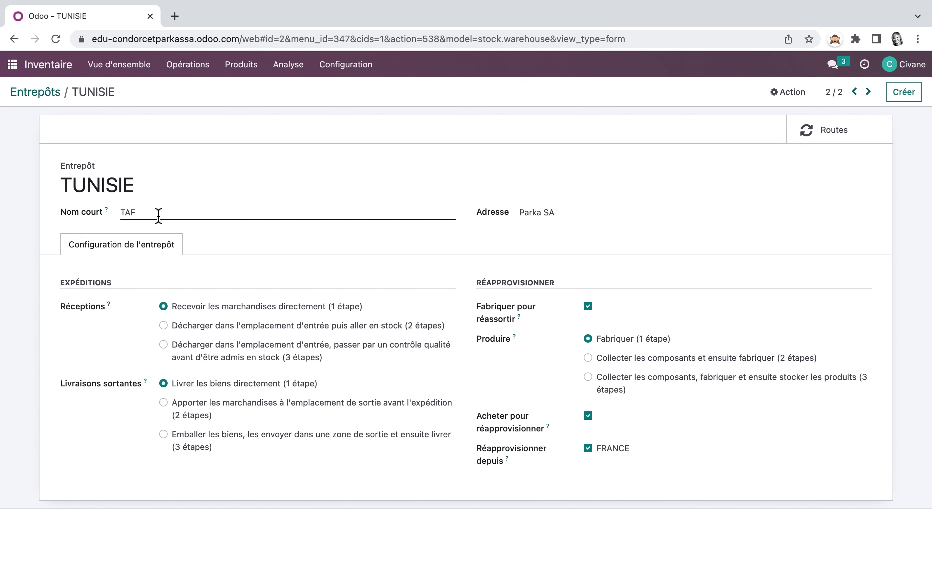
pyautogui.click(43, 92)
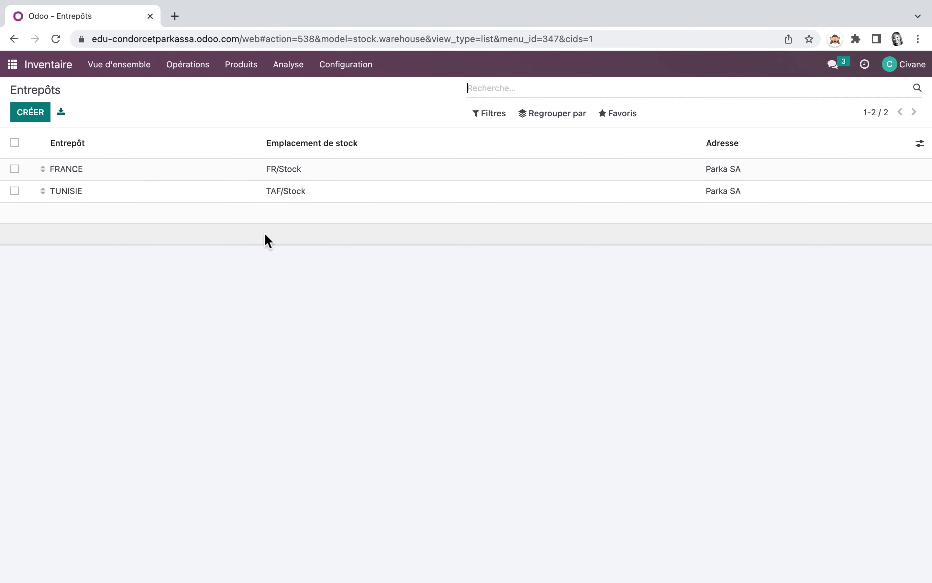
pyautogui.click(300, 171)
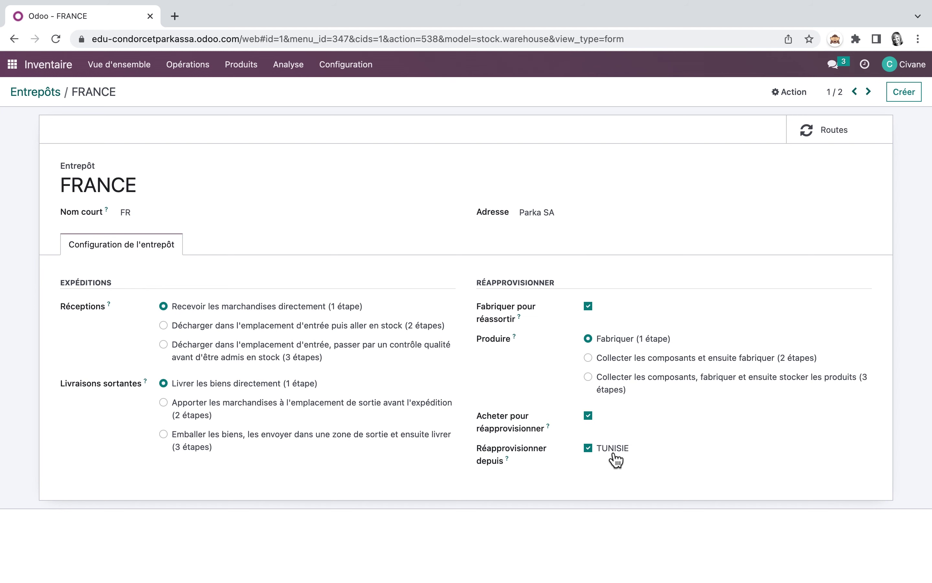
pyautogui.click(36, 91)
pyautogui.click(77, 191)
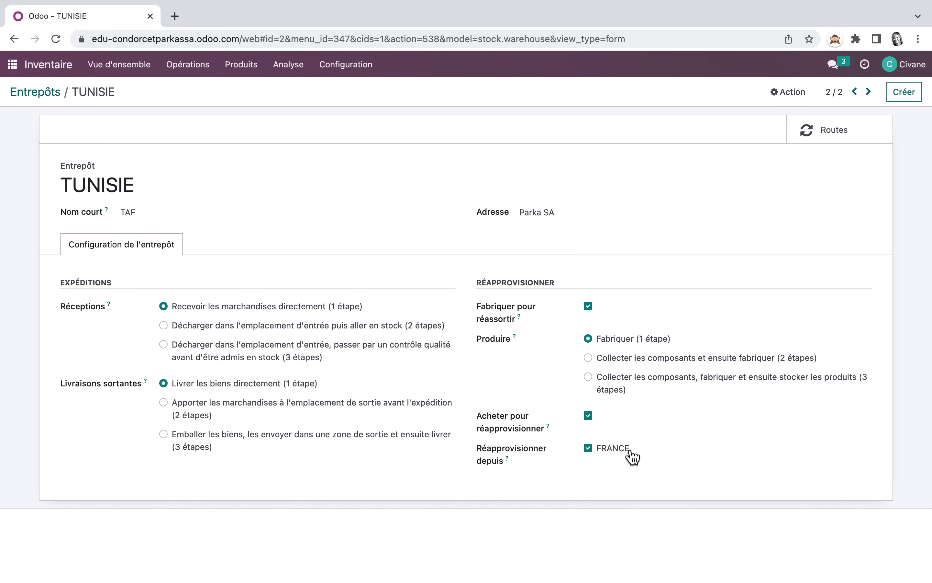
pyautogui.click(36, 92)
# View the list of internal storage locations and the routes of the FRANCE warehouse.
pyautogui.click(345, 64)
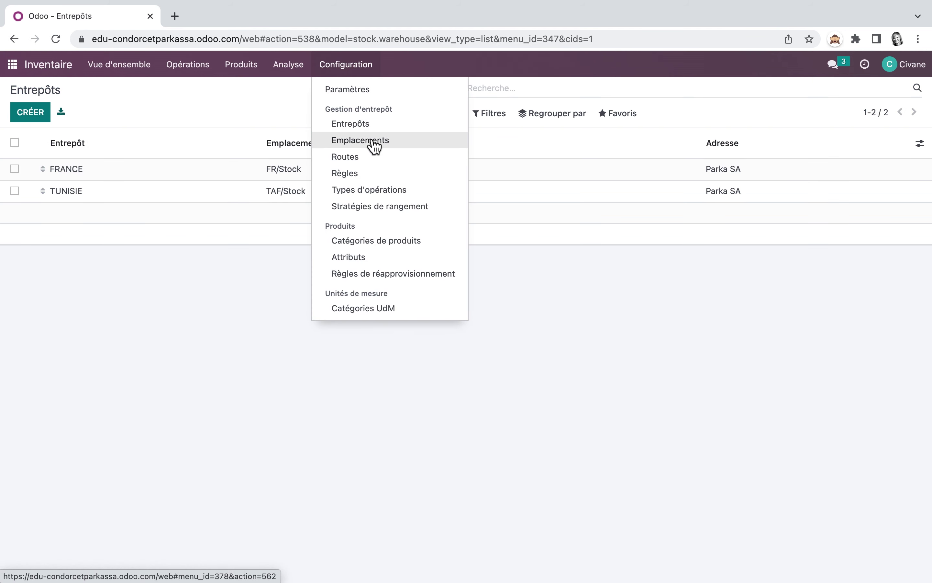
pyautogui.click(361, 140)
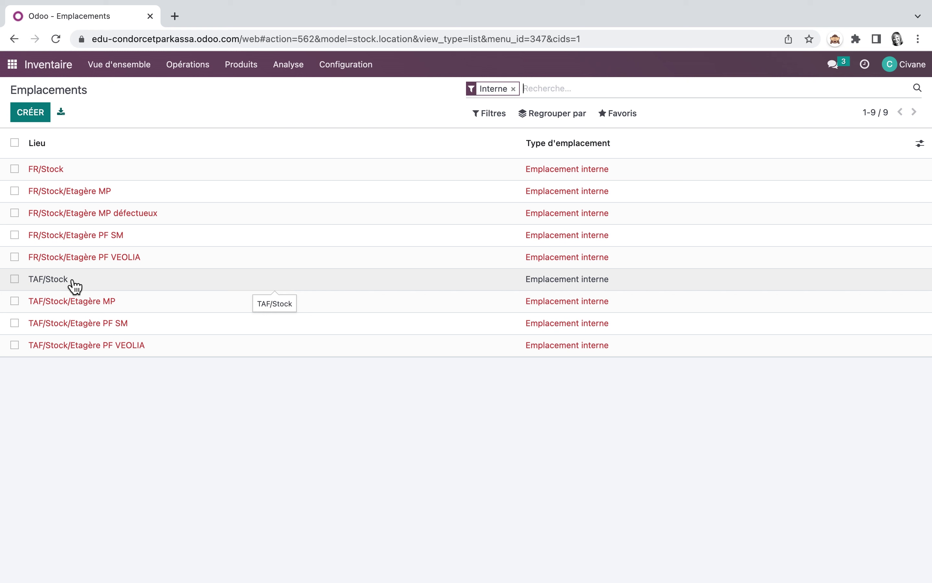
pyautogui.click(362, 73)
pyautogui.click(369, 133)
pyautogui.click(300, 175)
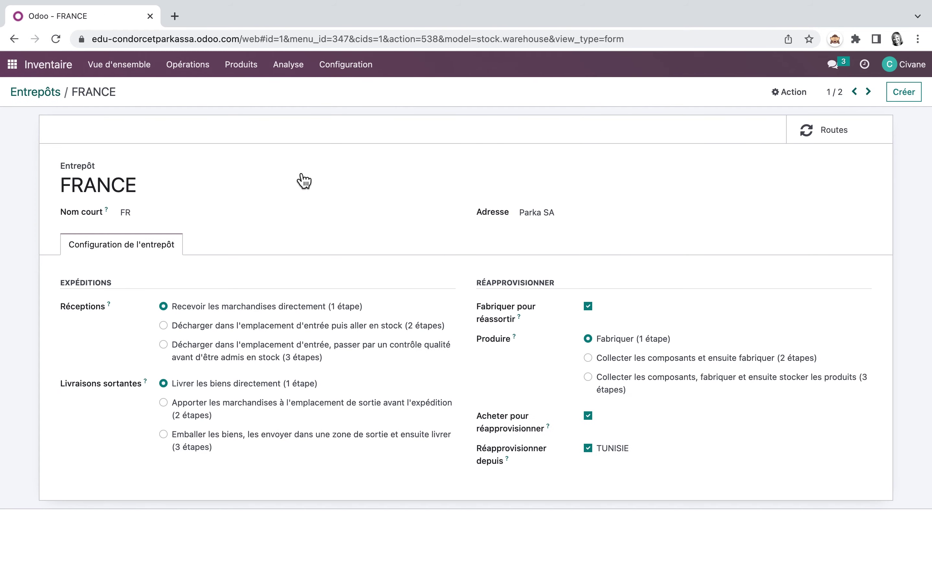
pyautogui.click(842, 129)
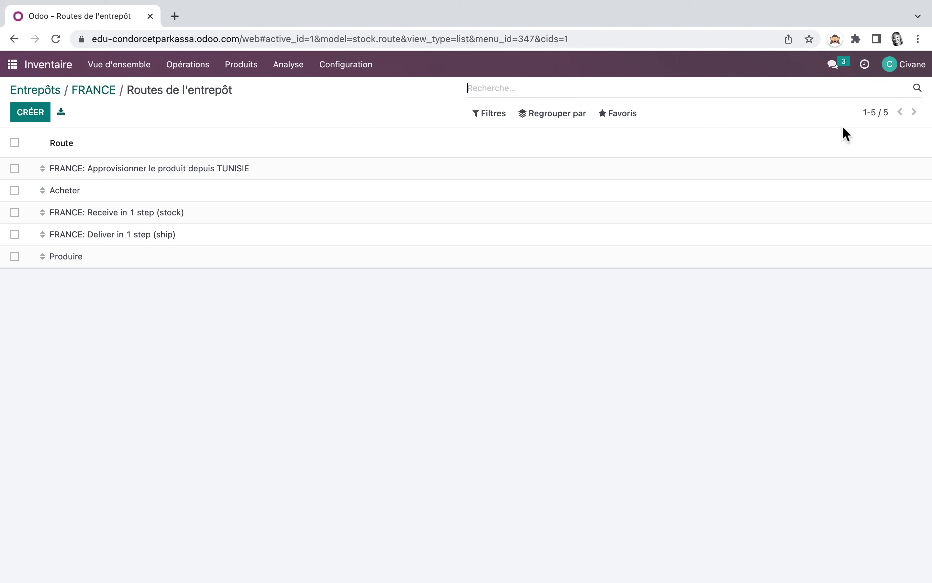
# Return to the list of internal storage locations.
pyautogui.click(346, 65)
pyautogui.click(366, 142)
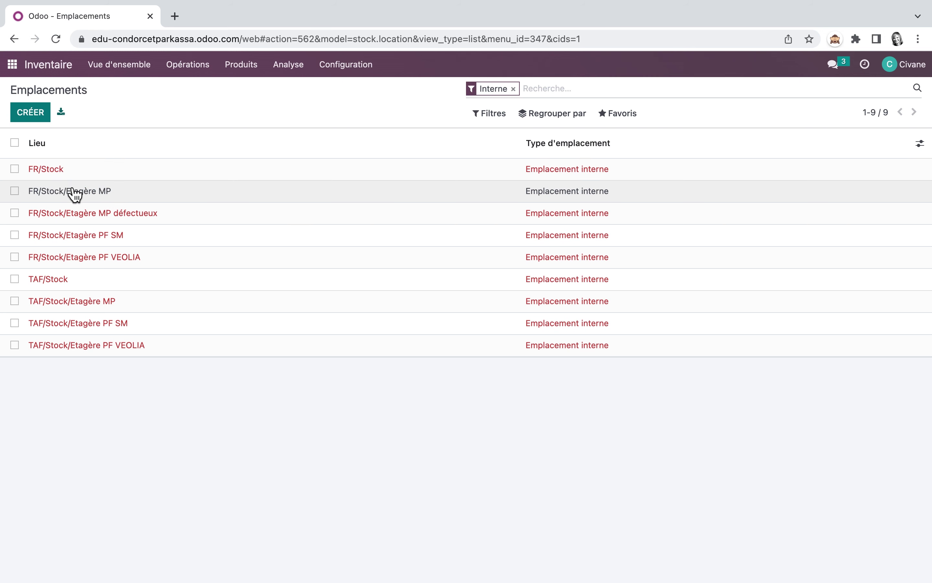
pyautogui.click(30, 112)
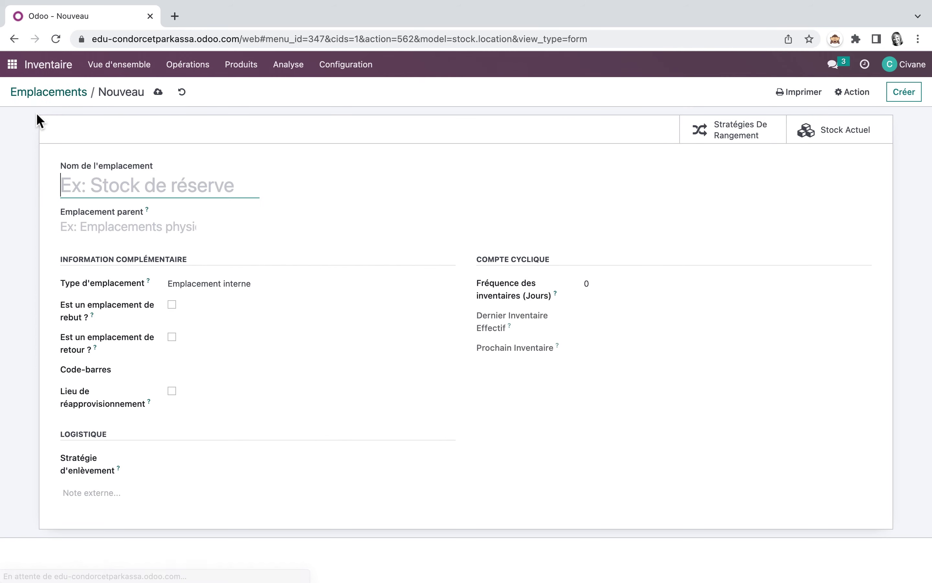
pyautogui.click(179, 227)
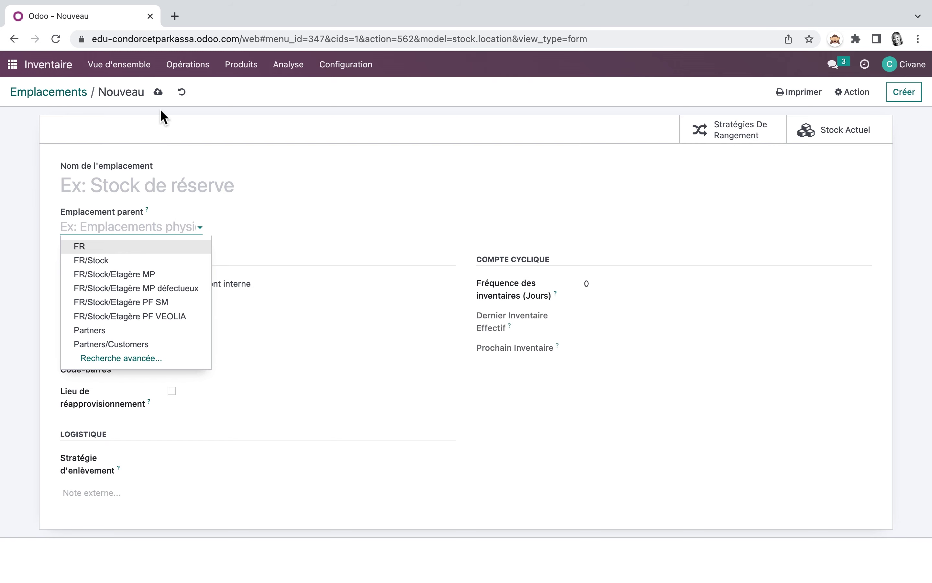
pyautogui.click(182, 91)
# Examine the FR/Stock/Etagère MP location and its duplicate action, and check the import option for the locations list.
pyautogui.click(104, 193)
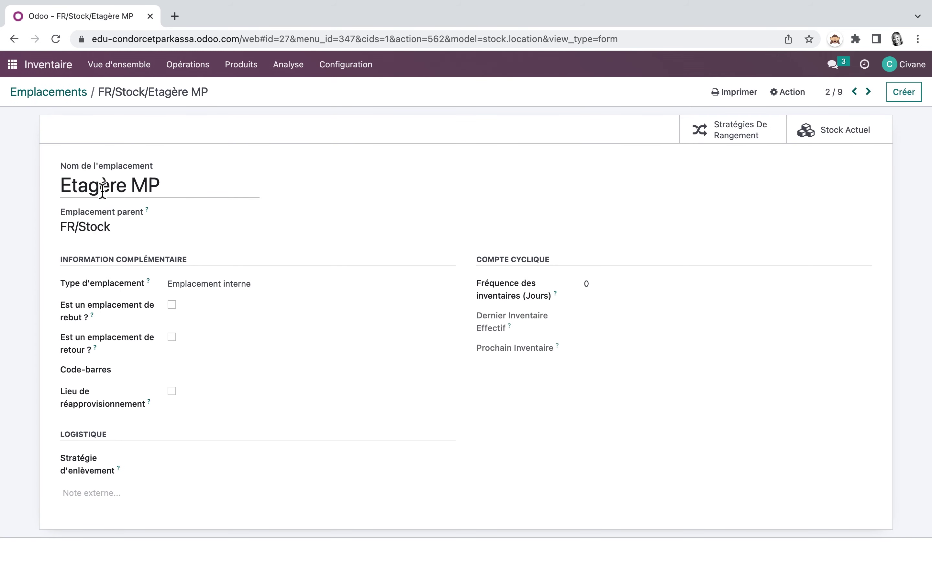
pyautogui.click(789, 92)
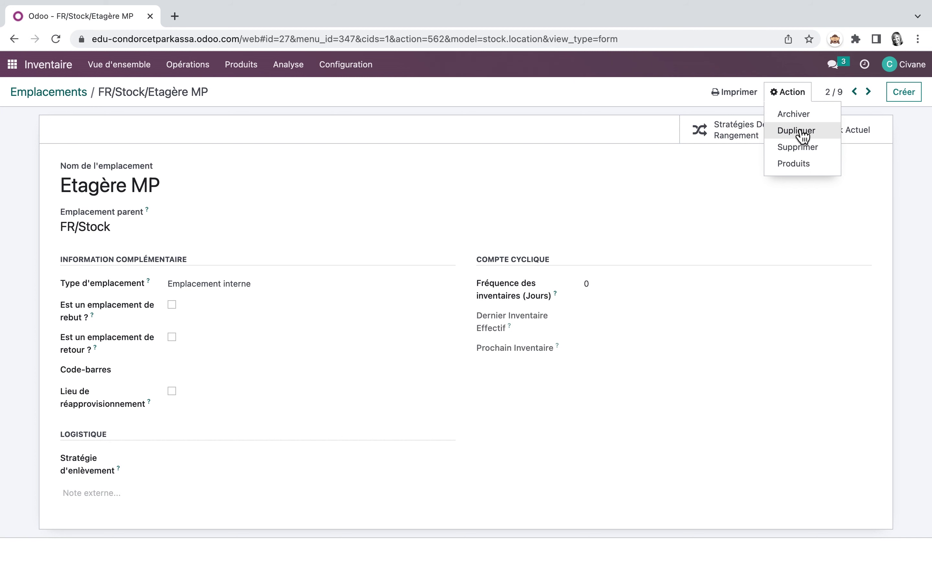
pyautogui.click(54, 93)
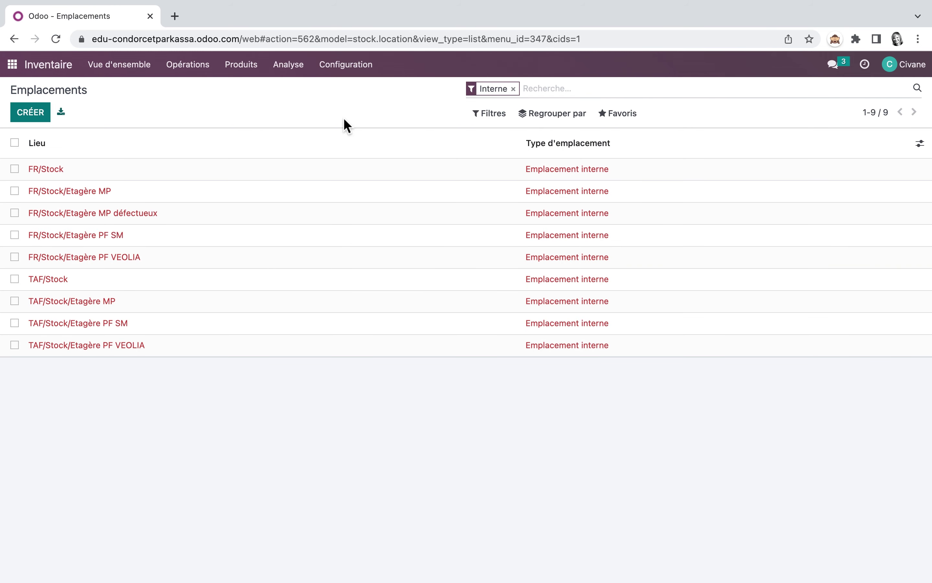
pyautogui.click(629, 121)
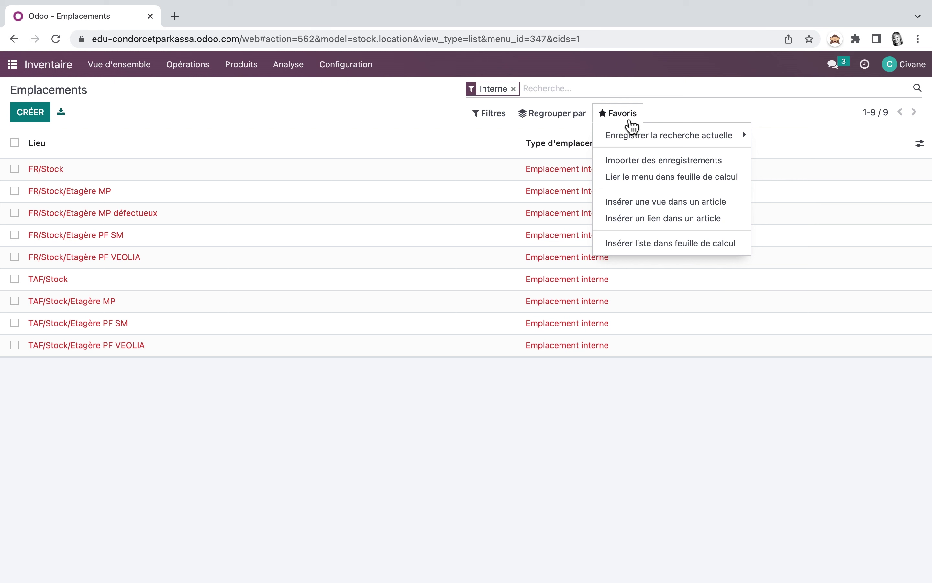
pyautogui.click(632, 126)
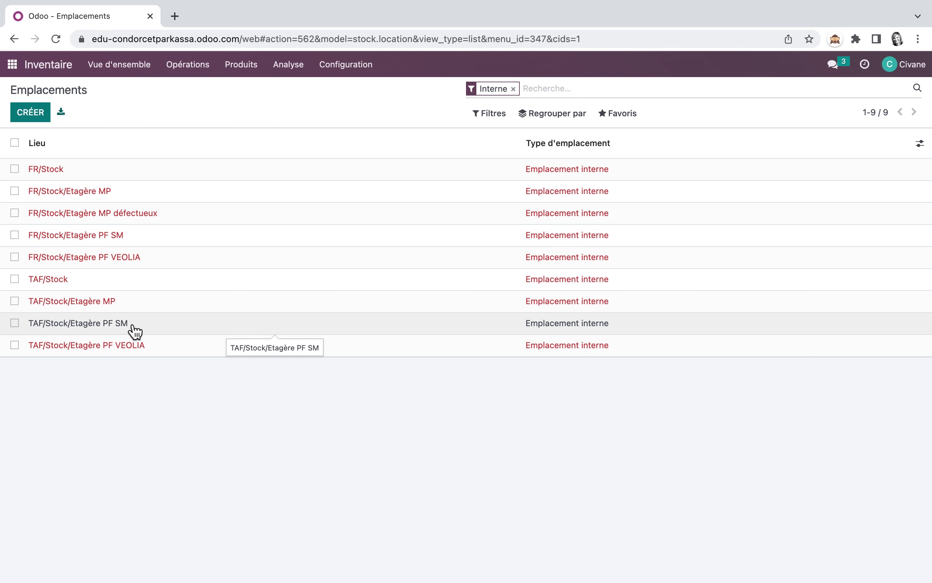
# Switch to the Qualité app and view its overview.
pyautogui.click(14, 65)
pyautogui.click(533, 290)
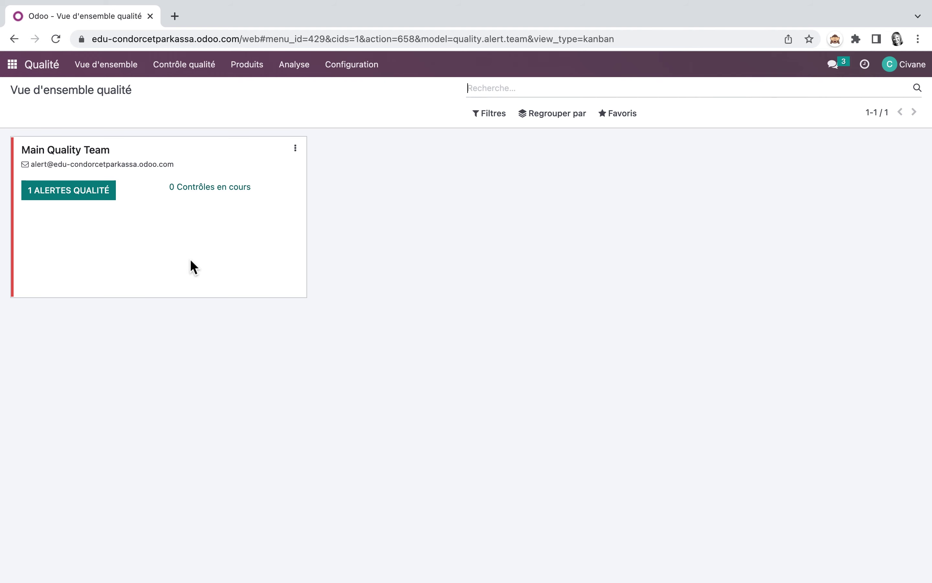
# Open the quality control point titled Vérification des MP from the list of control points.
pyautogui.click(194, 65)
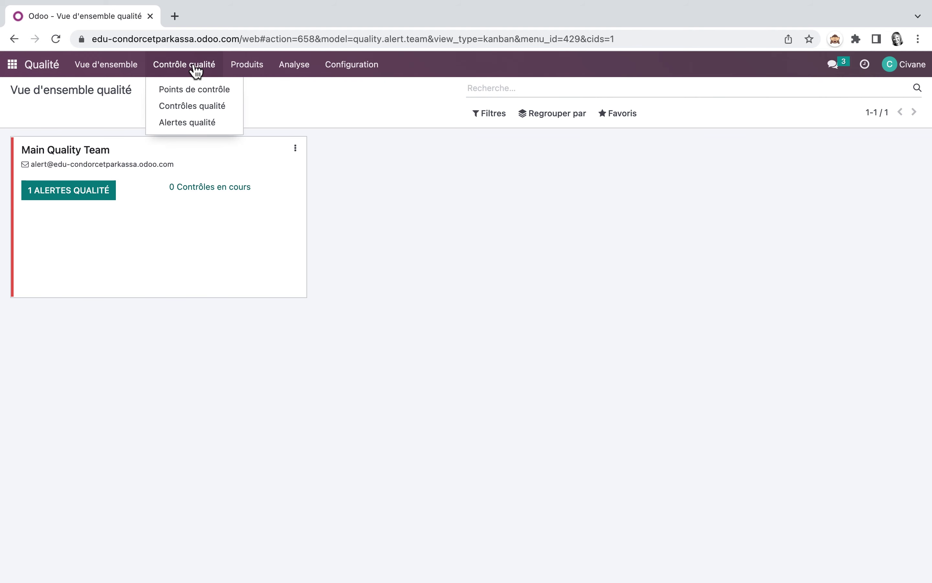
pyautogui.click(199, 90)
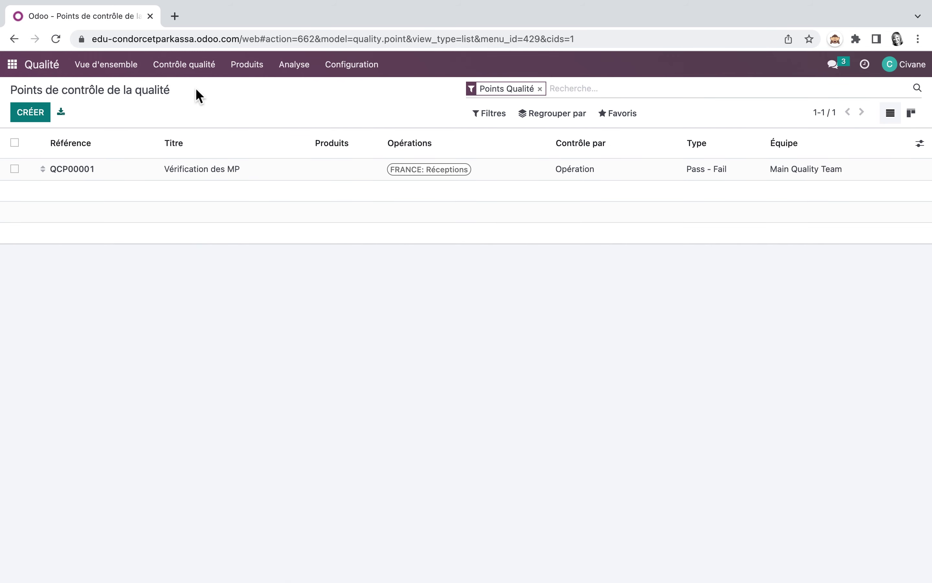
pyautogui.click(221, 178)
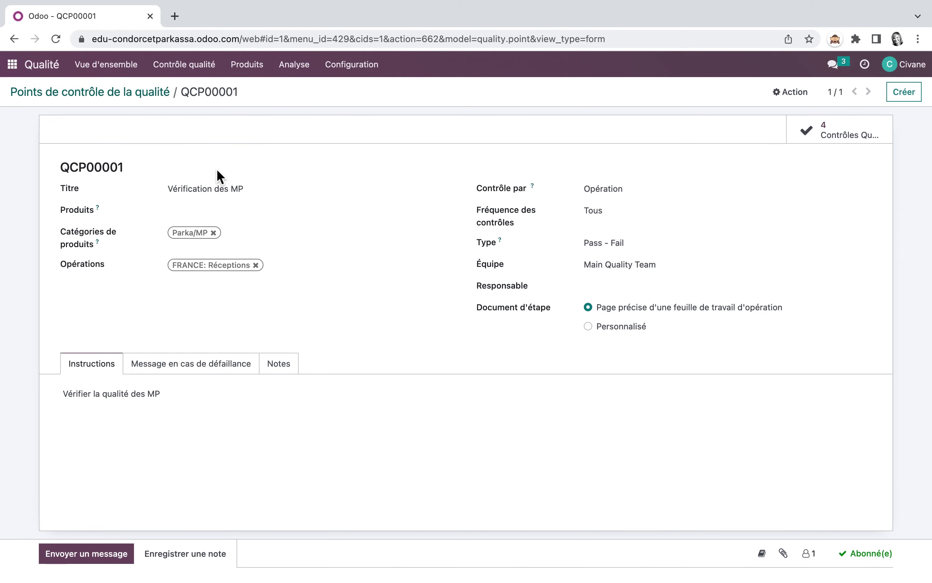
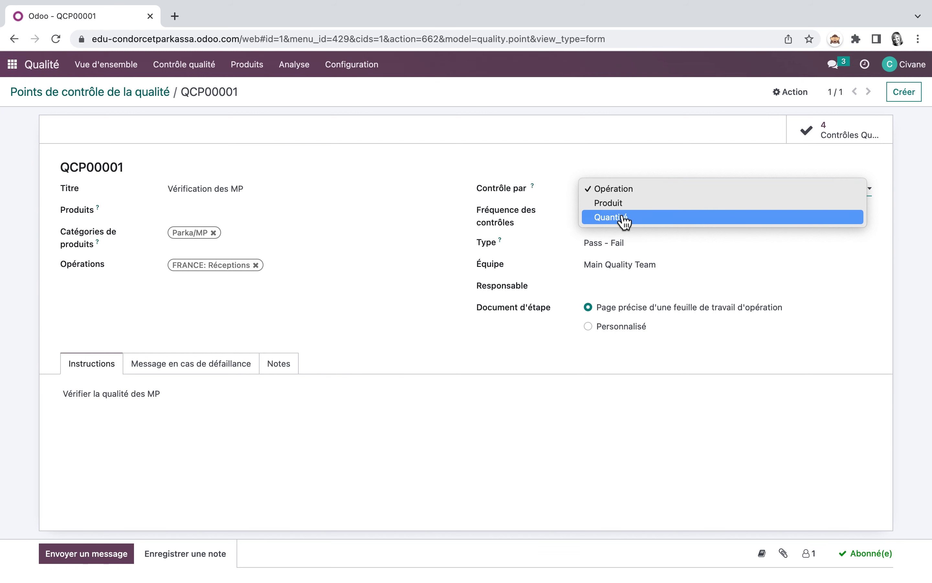
# Examine the Vérification des MP control point's Contrôle par and frequency options, failure message and linked quality checks.
pyautogui.click(632, 192)
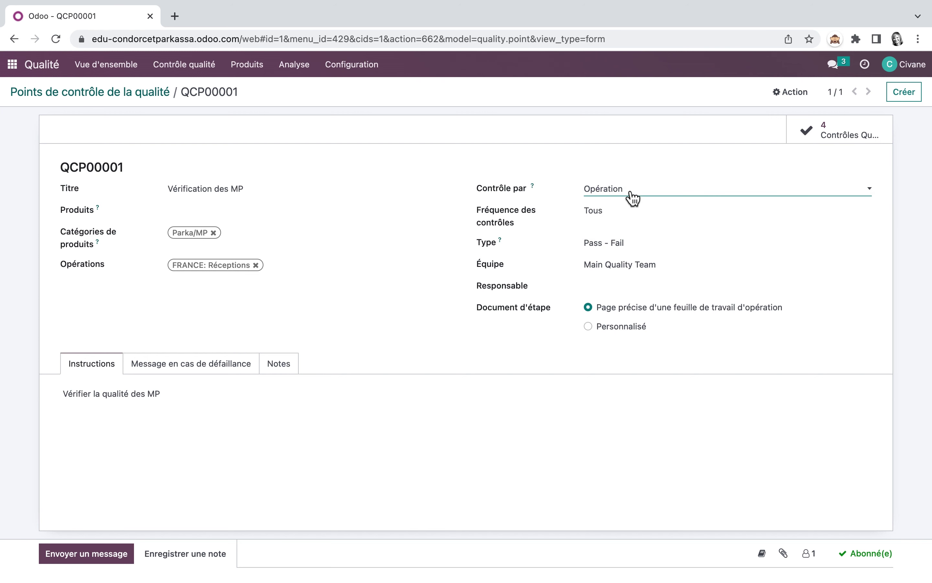
pyautogui.click(629, 211)
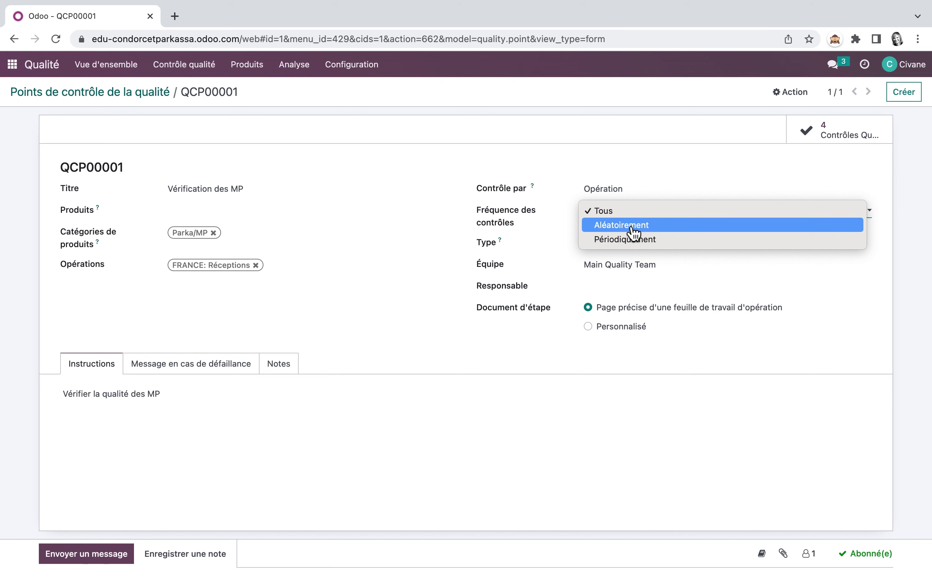
pyautogui.click(650, 215)
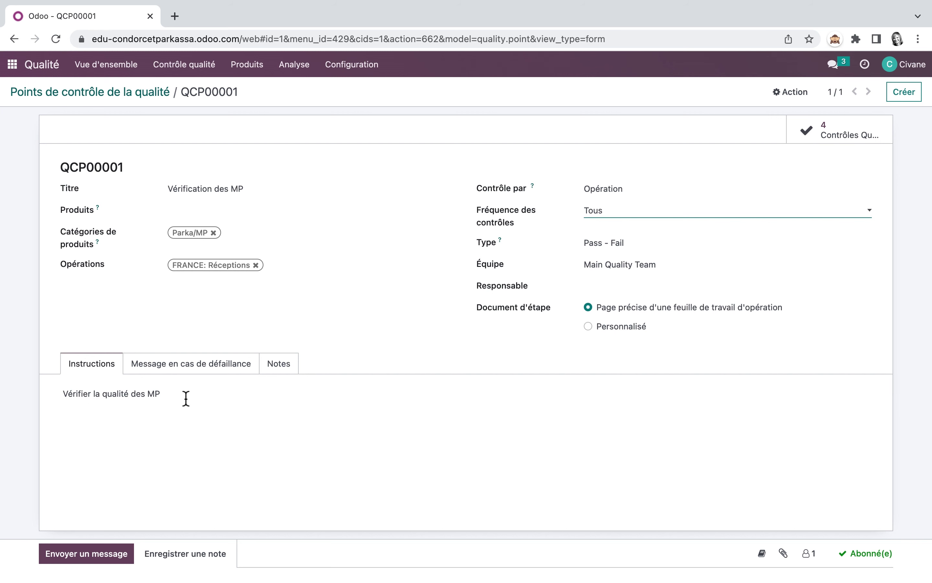
pyautogui.click(225, 371)
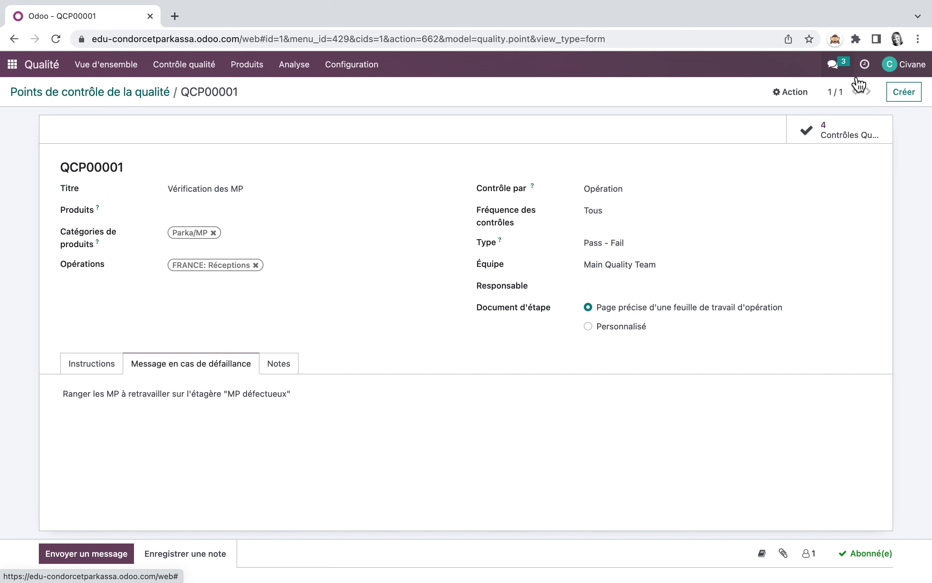
pyautogui.click(848, 136)
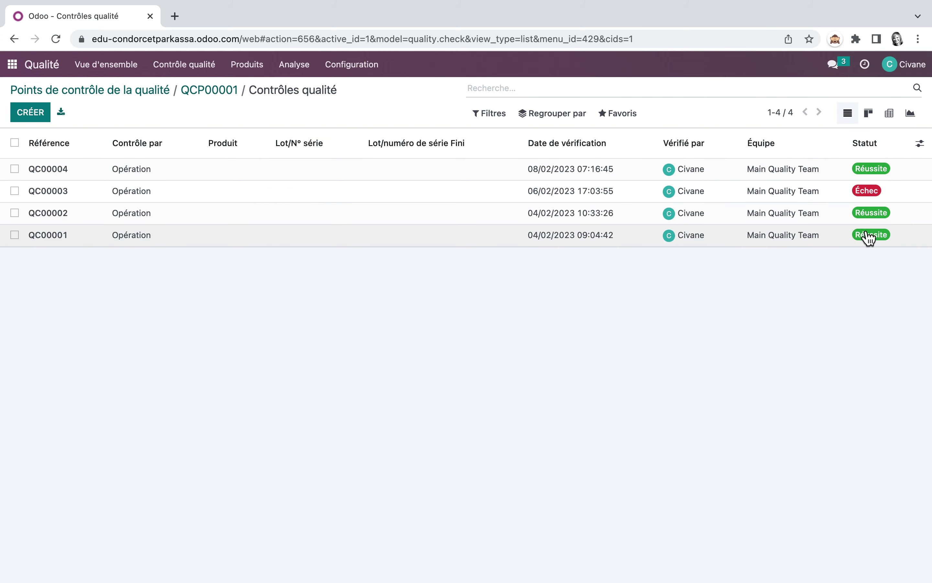
# Examine the quality alert Problème maillon fermeture from the Main Quality Team, and return to the quality overview.
pyautogui.click(133, 67)
pyautogui.click(79, 190)
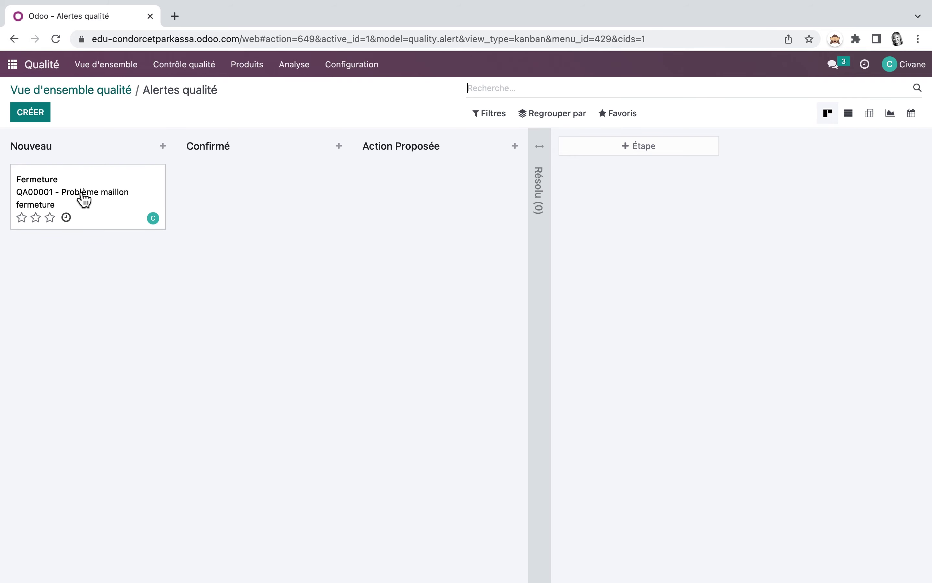
pyautogui.click(82, 198)
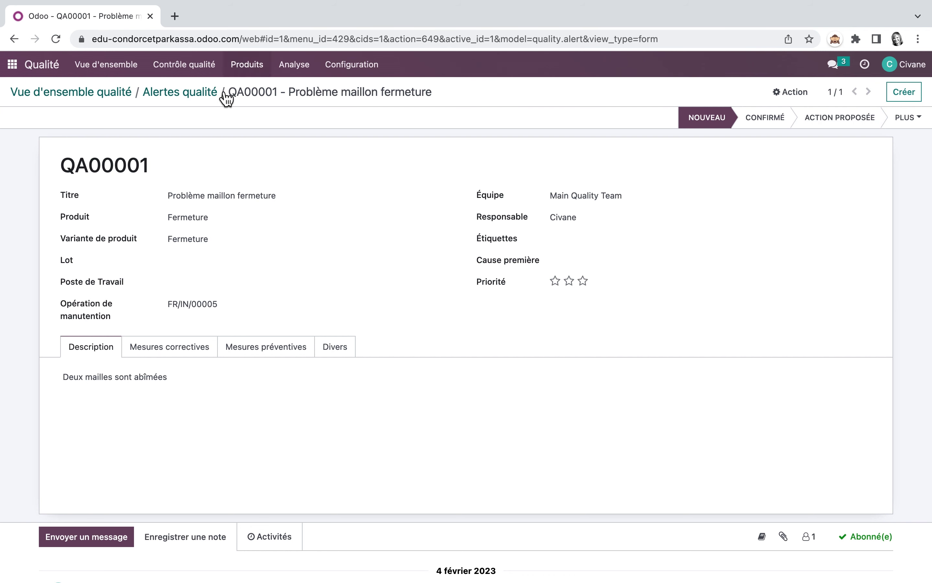
pyautogui.click(89, 92)
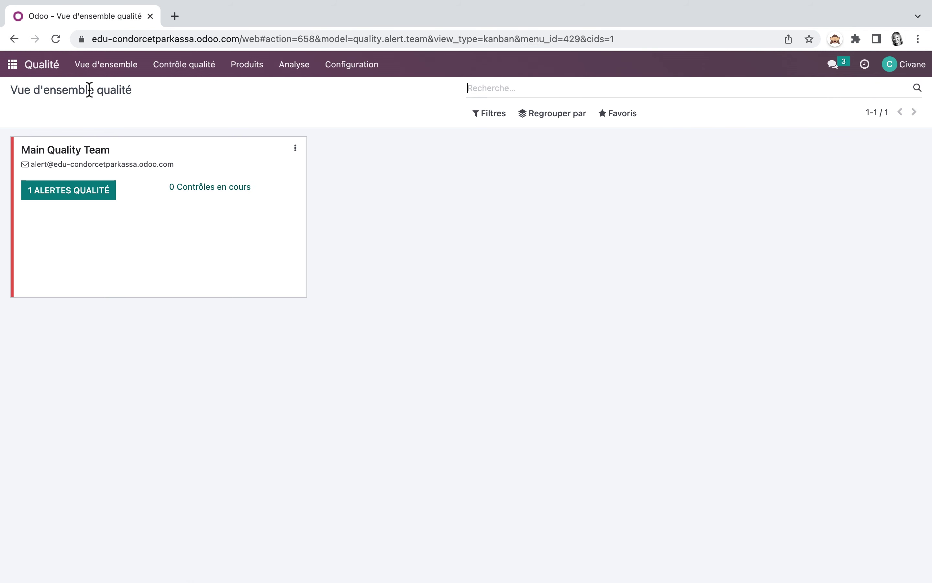
# View the complete list of quality checks and the quality alerts board.
pyautogui.click(201, 74)
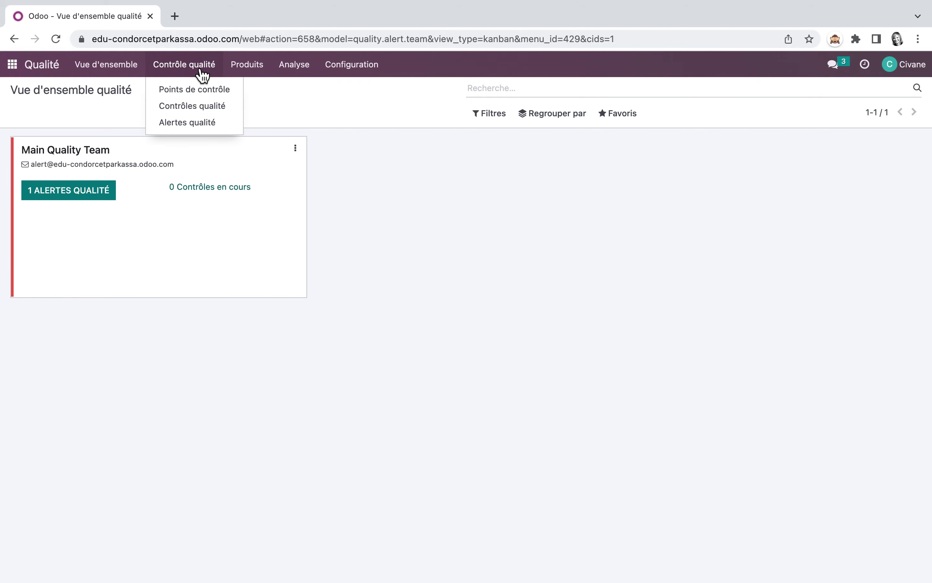
pyautogui.click(206, 109)
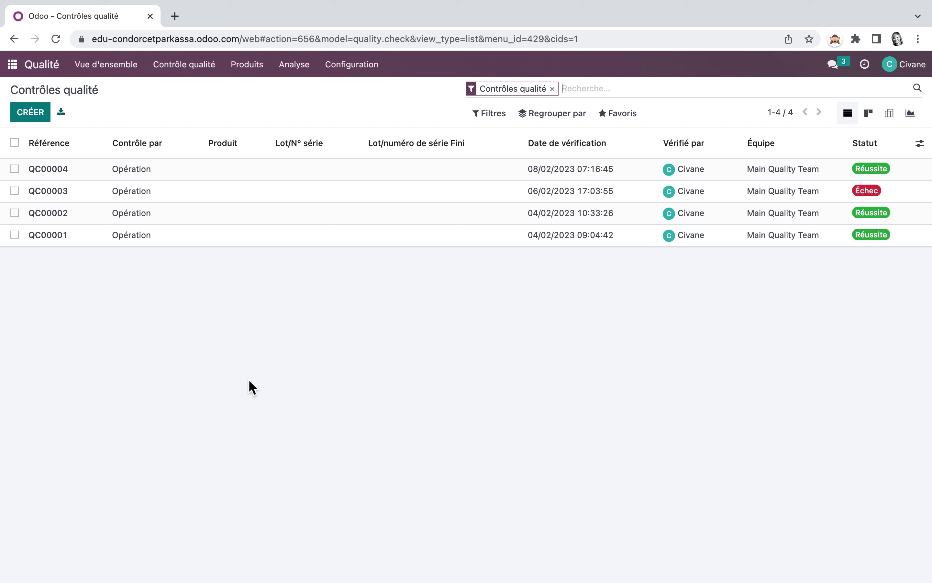
pyautogui.click(205, 74)
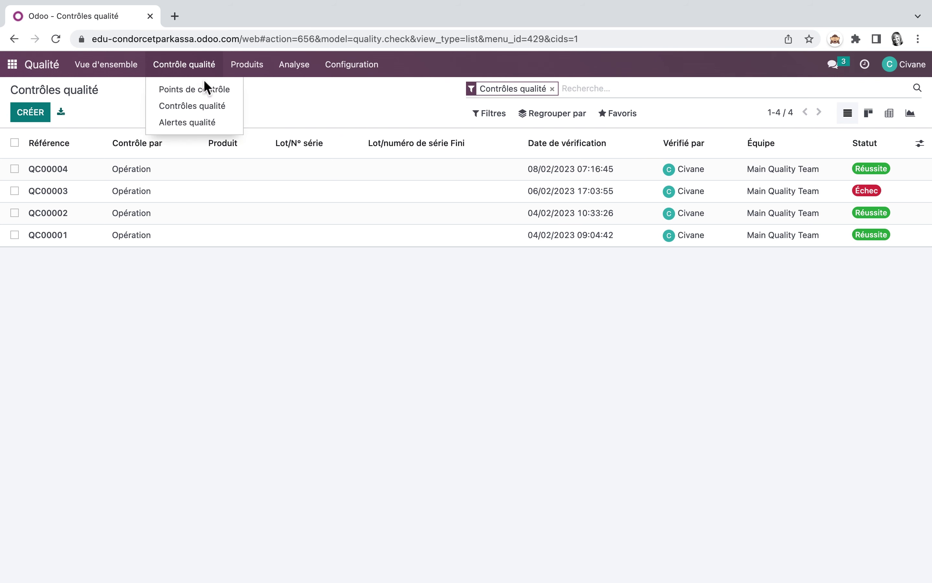
pyautogui.click(207, 123)
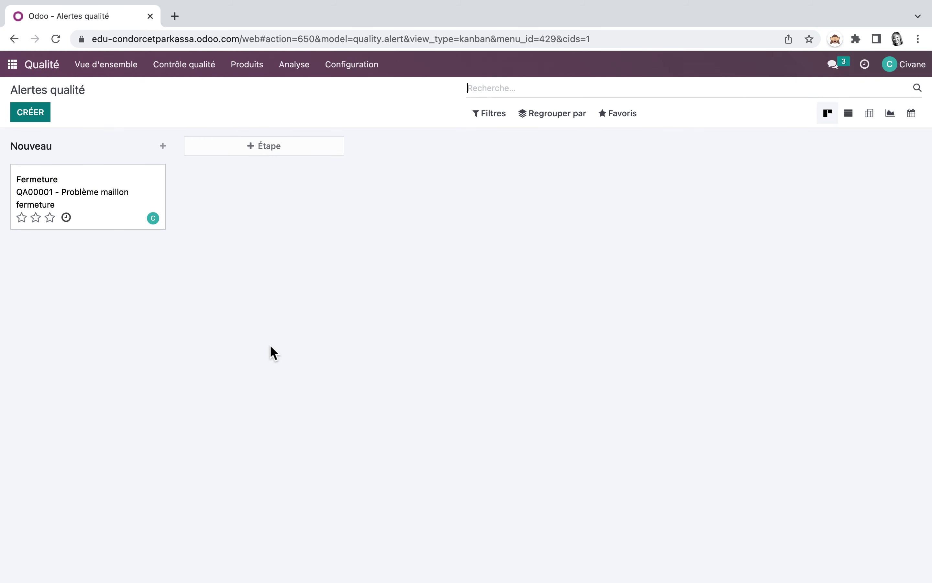
# Switch to the Ventes app and open the Bouton product from the product list.
pyautogui.click(14, 65)
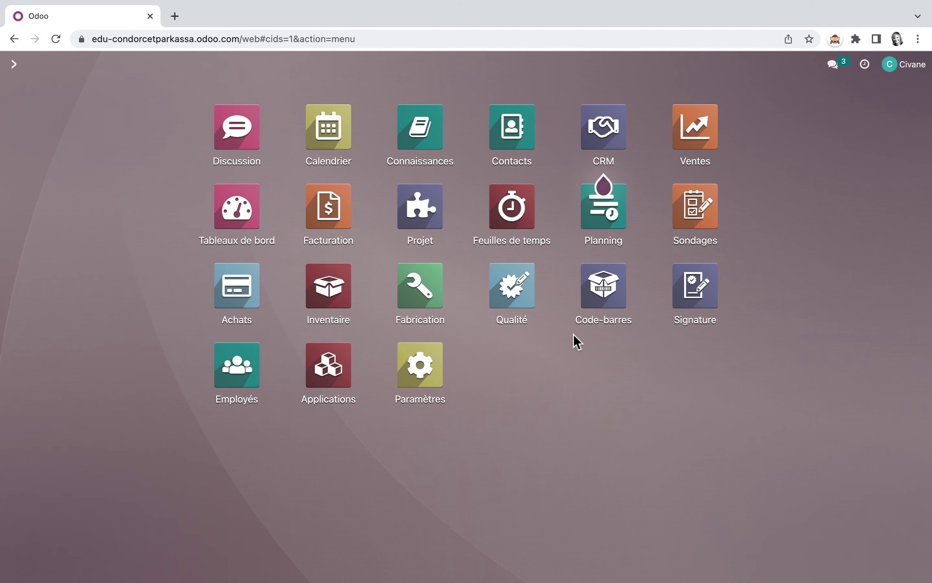
pyautogui.click(701, 135)
pyautogui.click(218, 66)
pyautogui.click(221, 90)
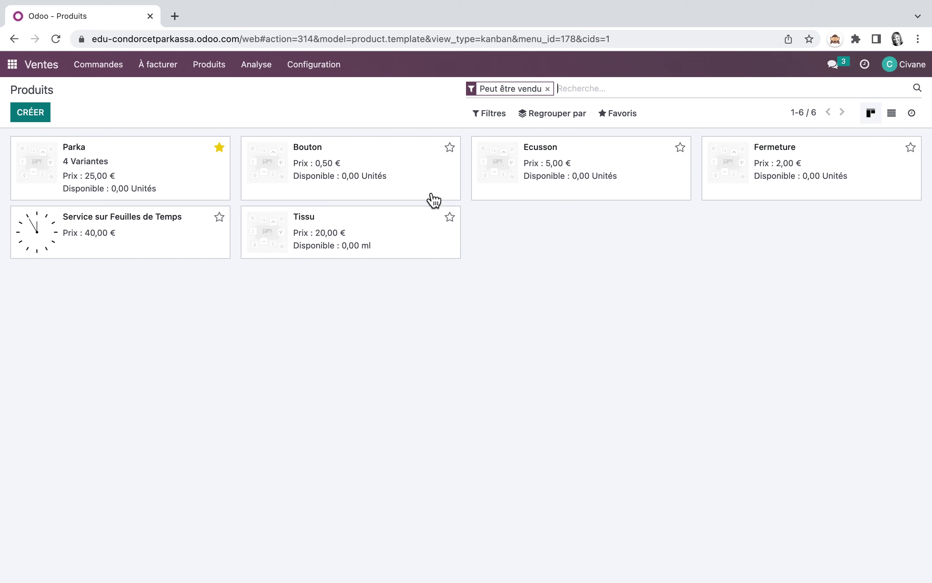
pyautogui.click(385, 174)
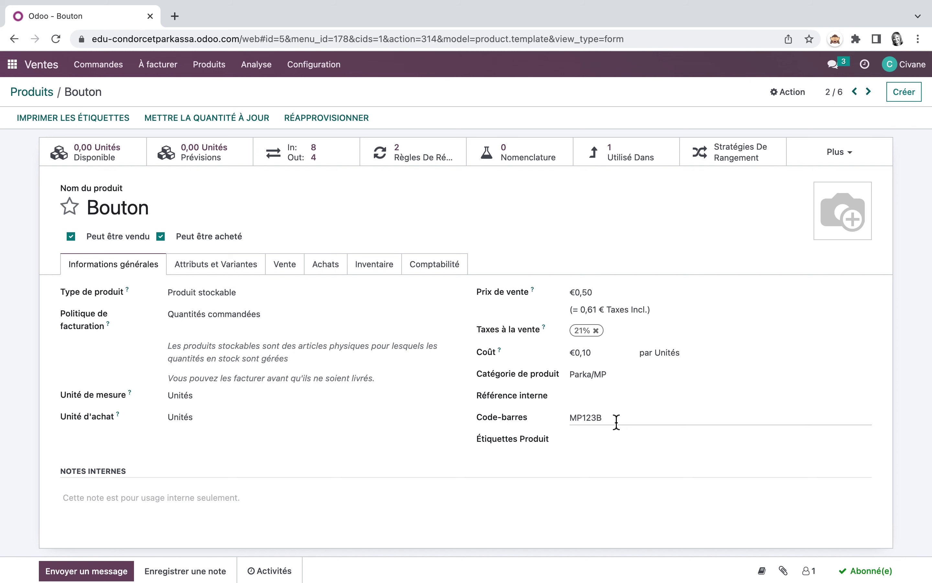
# Review the Bouton product's variants, sales, purchase and inventory settings.
pyautogui.click(238, 266)
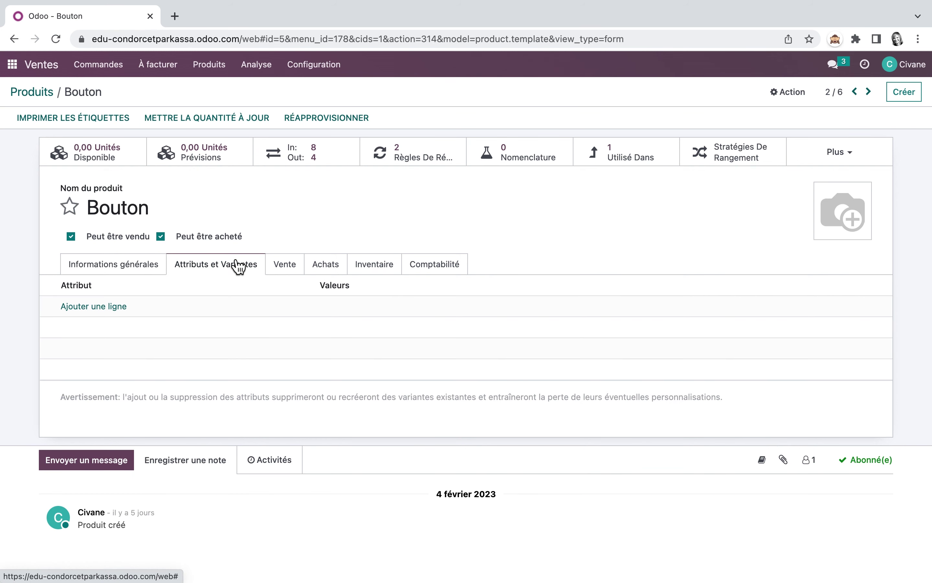
pyautogui.click(289, 268)
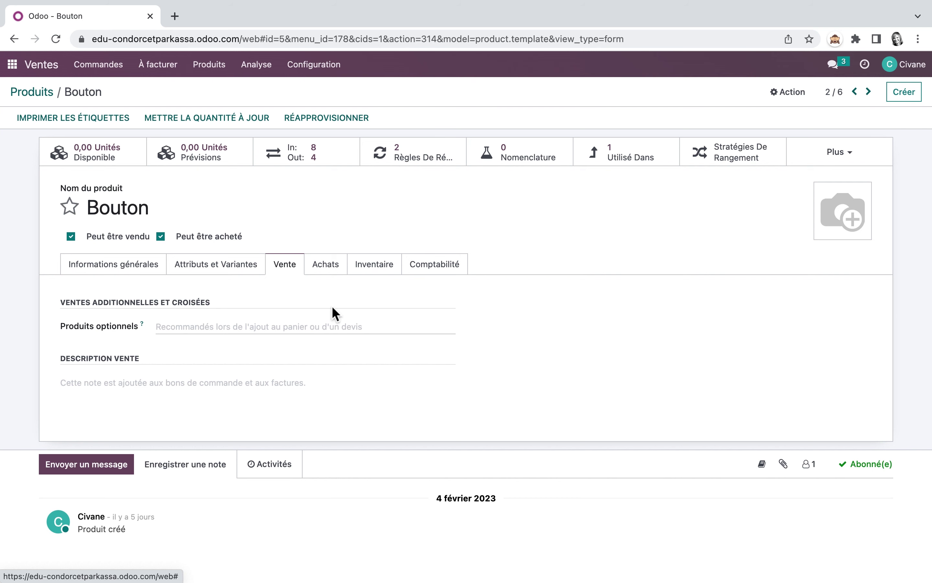
pyautogui.click(340, 273)
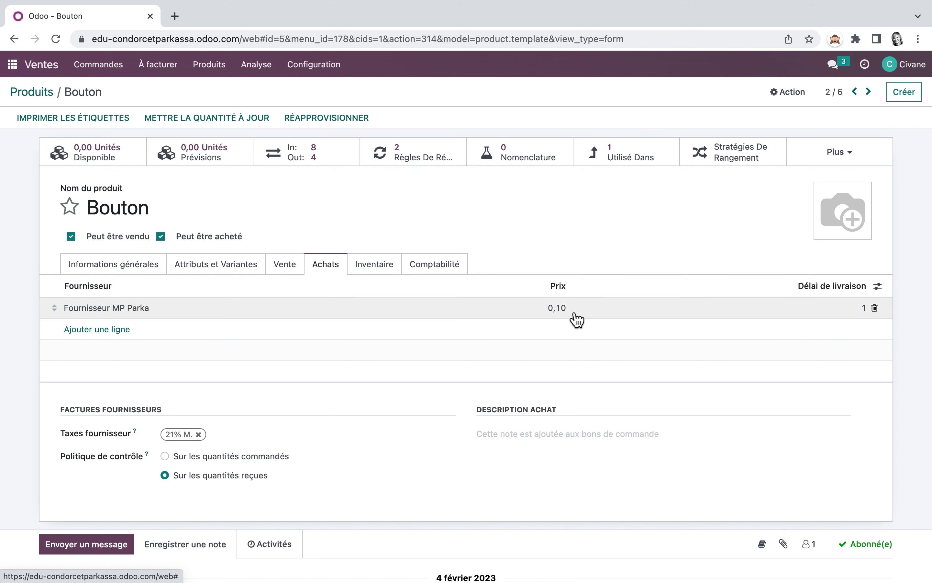
pyautogui.click(382, 272)
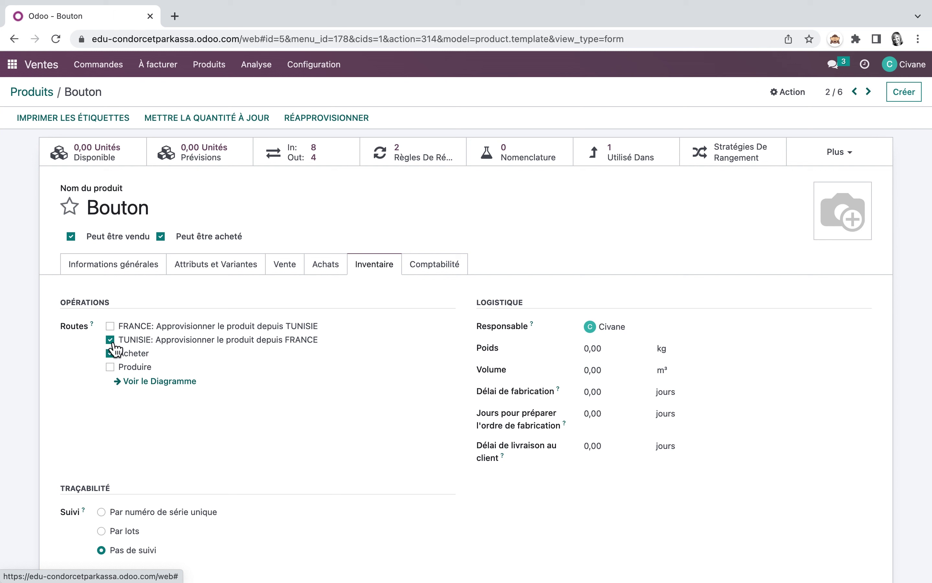
# Check the reordering rules and putaway strategies of the Bouton product, and return to its form.
pyautogui.click(420, 157)
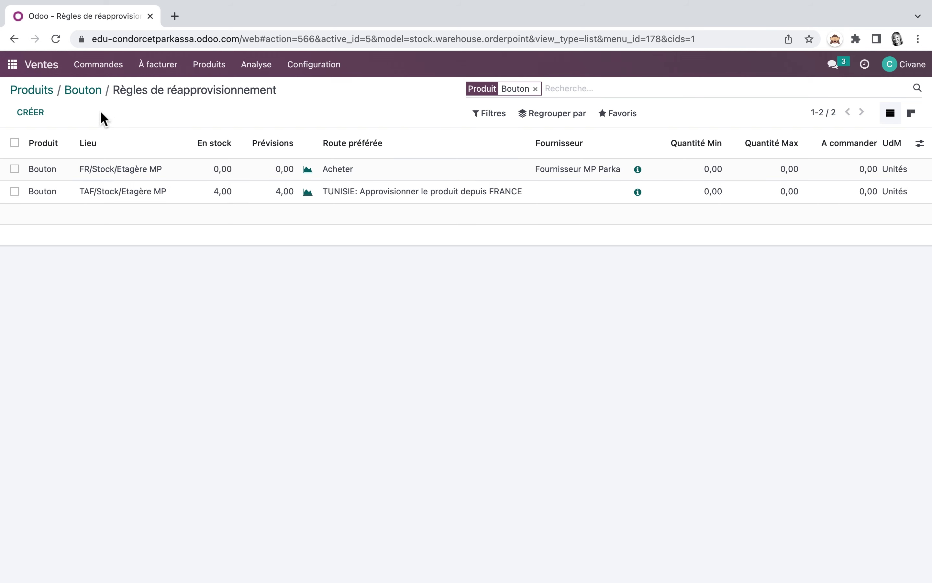
pyautogui.click(90, 96)
pyautogui.click(90, 95)
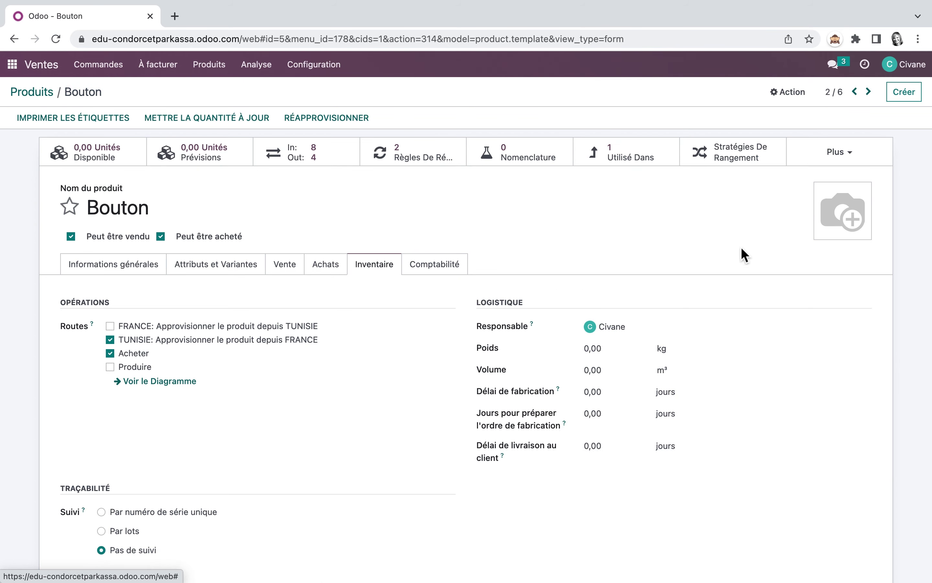
pyautogui.click(751, 158)
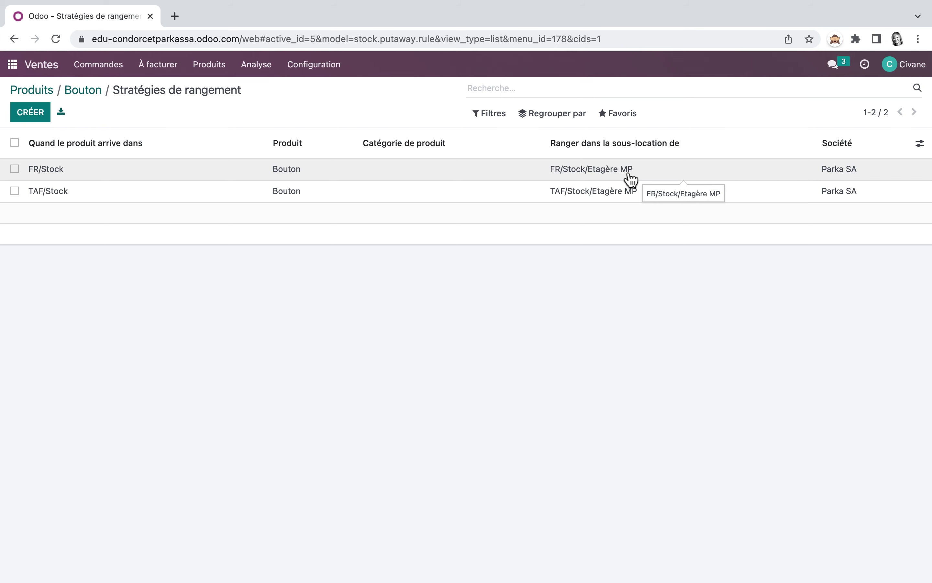
pyautogui.click(94, 91)
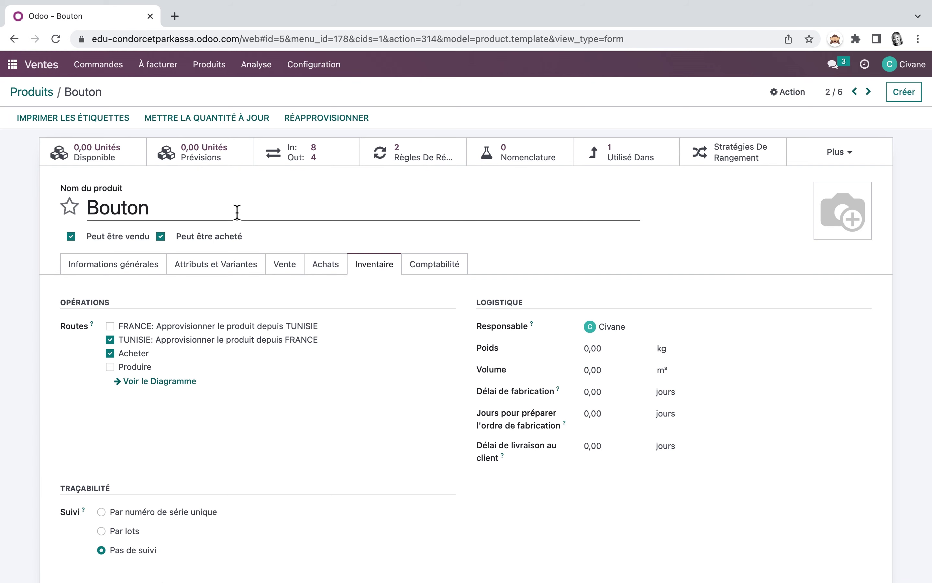
# Switch to the Inventaire app and view the putaway strategies and reordering rules of all products.
pyautogui.click(12, 65)
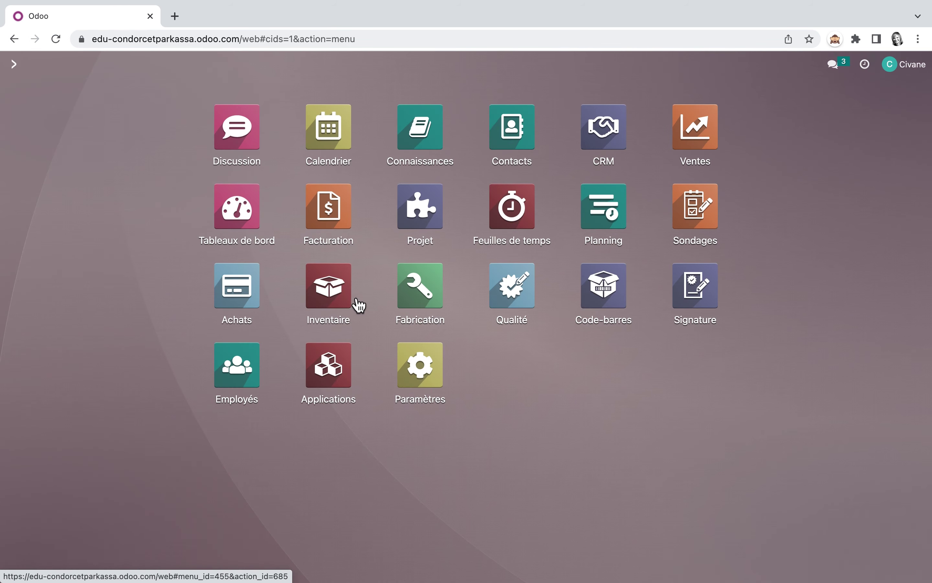
pyautogui.click(338, 302)
pyautogui.click(362, 67)
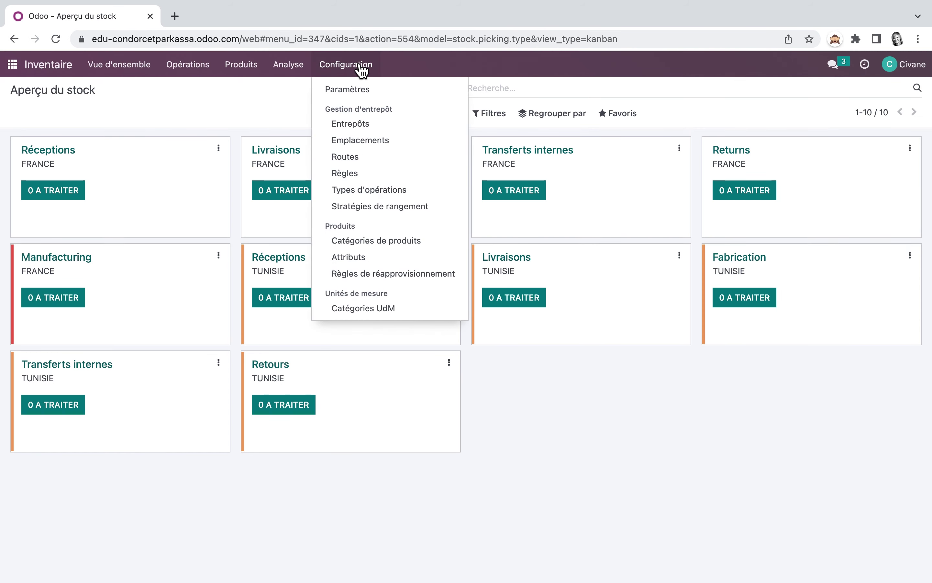
pyautogui.click(379, 212)
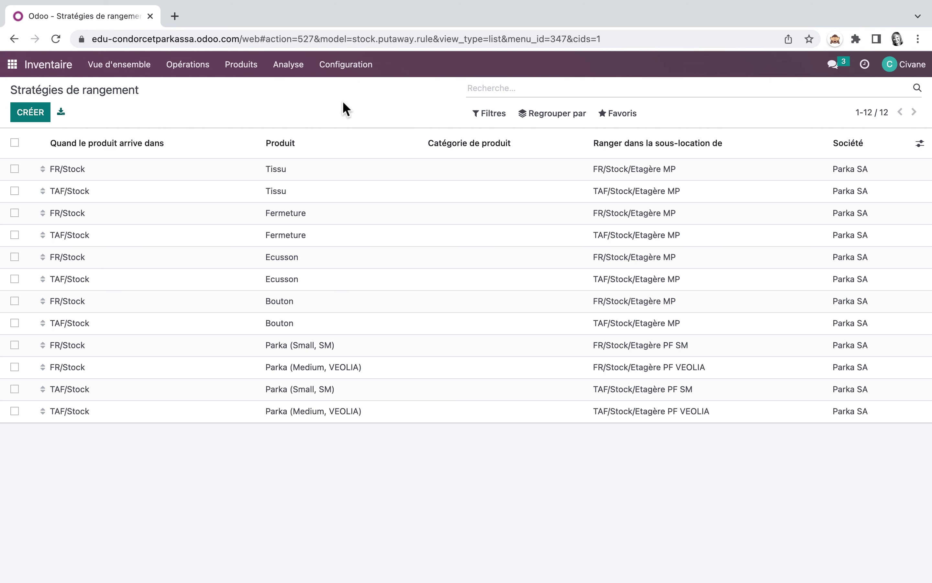
pyautogui.click(354, 72)
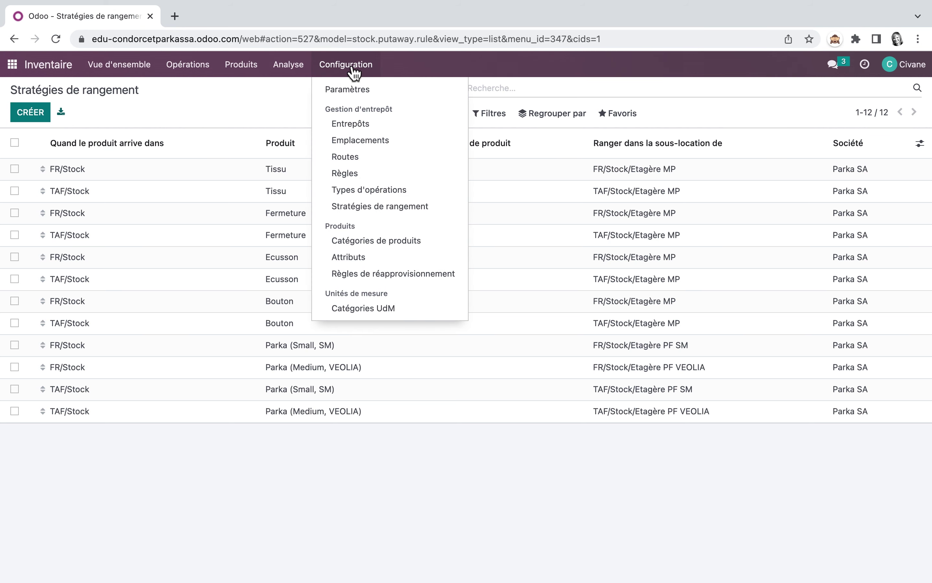
pyautogui.click(404, 279)
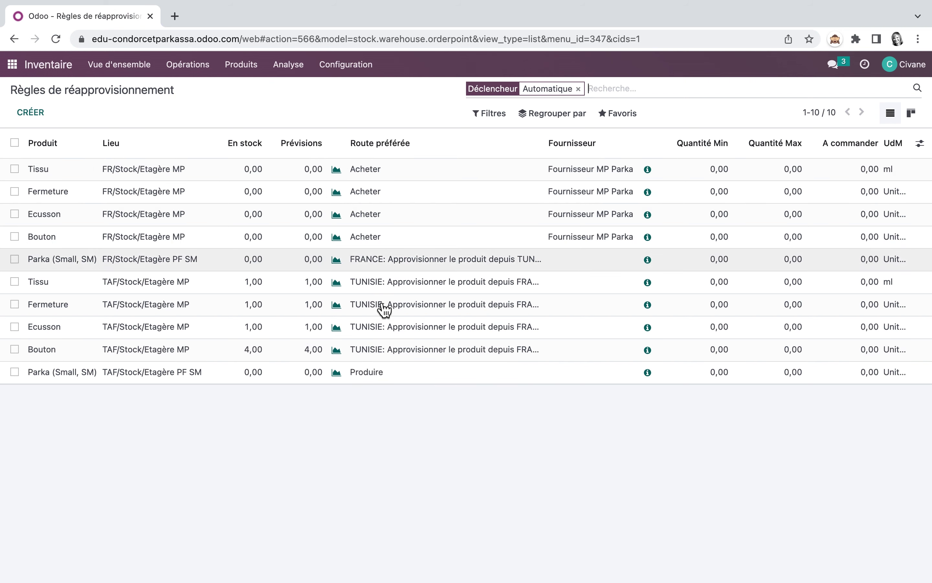
# Leave the reordering rules and switch to the Ventes app's quotations list.
pyautogui.click(254, 66)
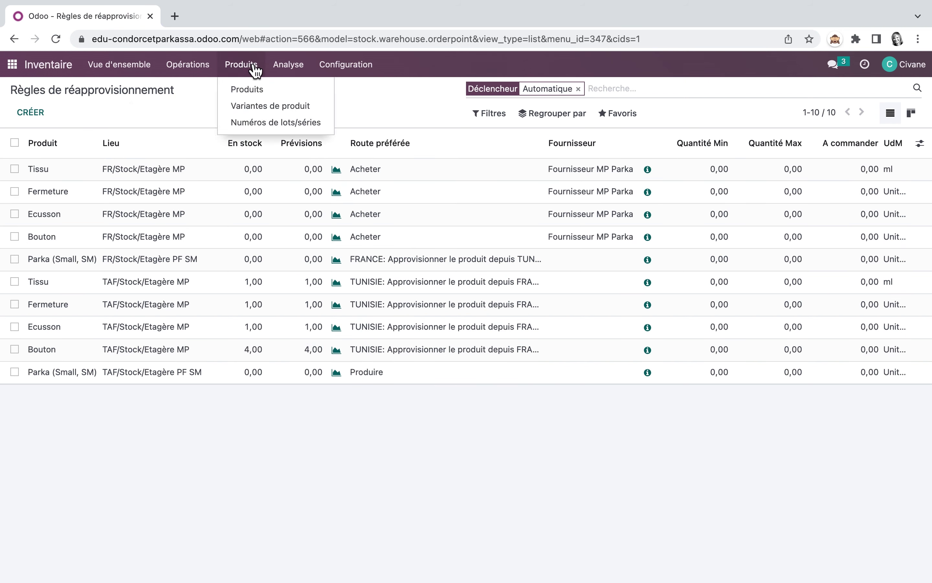
pyautogui.click(246, 90)
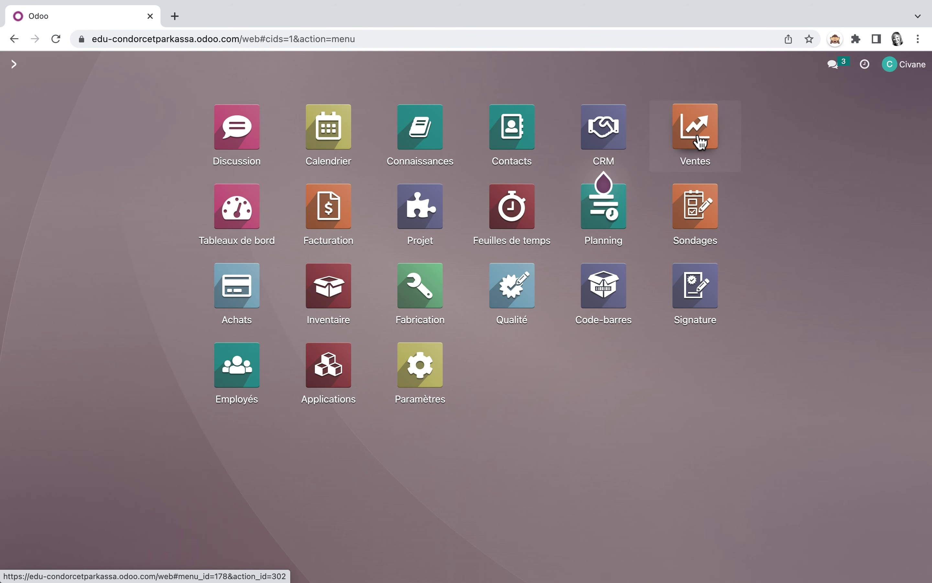
pyautogui.click(695, 127)
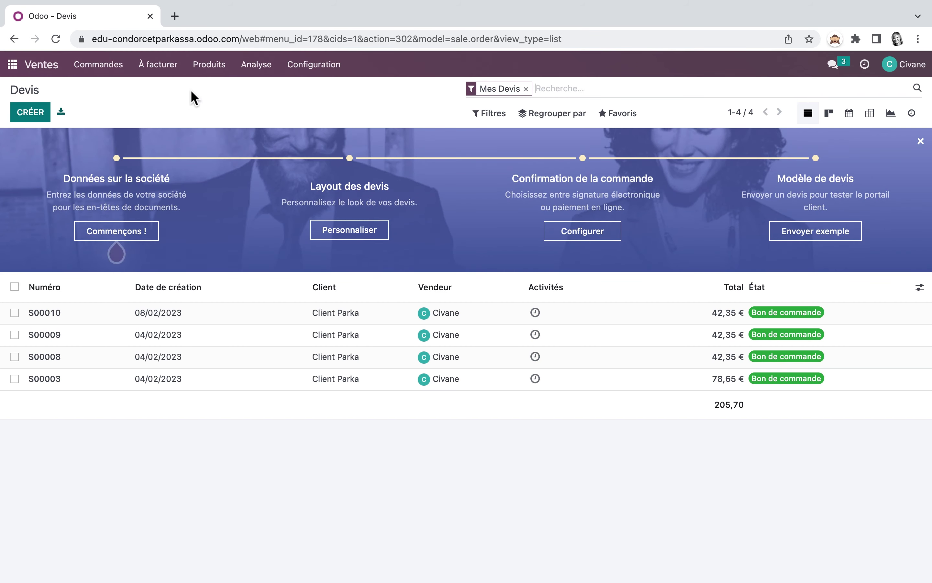
# Open the Ecusson product from the Ventes product list and check its reordering rules and putaway strategies.
pyautogui.click(218, 68)
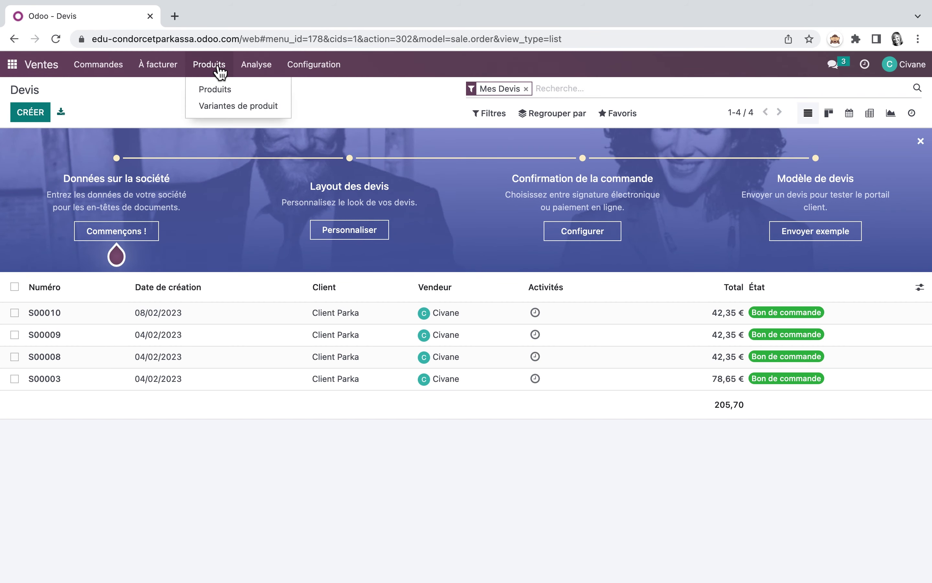
pyautogui.click(225, 91)
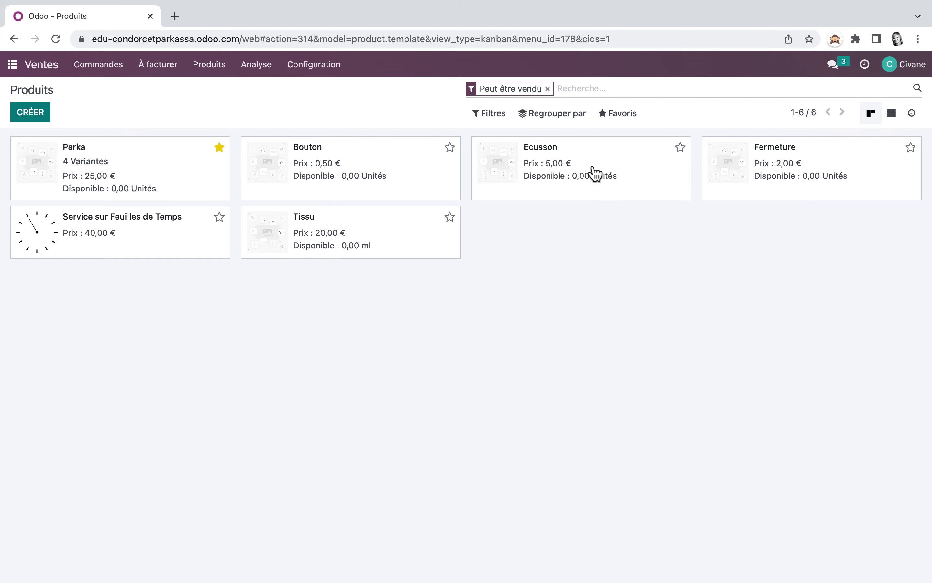
pyautogui.click(559, 173)
pyautogui.click(423, 158)
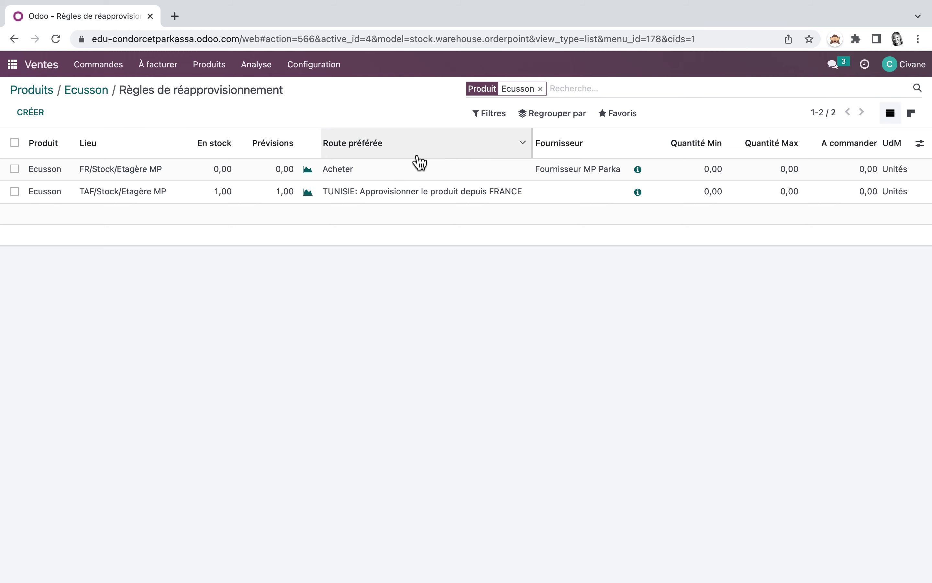
pyautogui.click(88, 90)
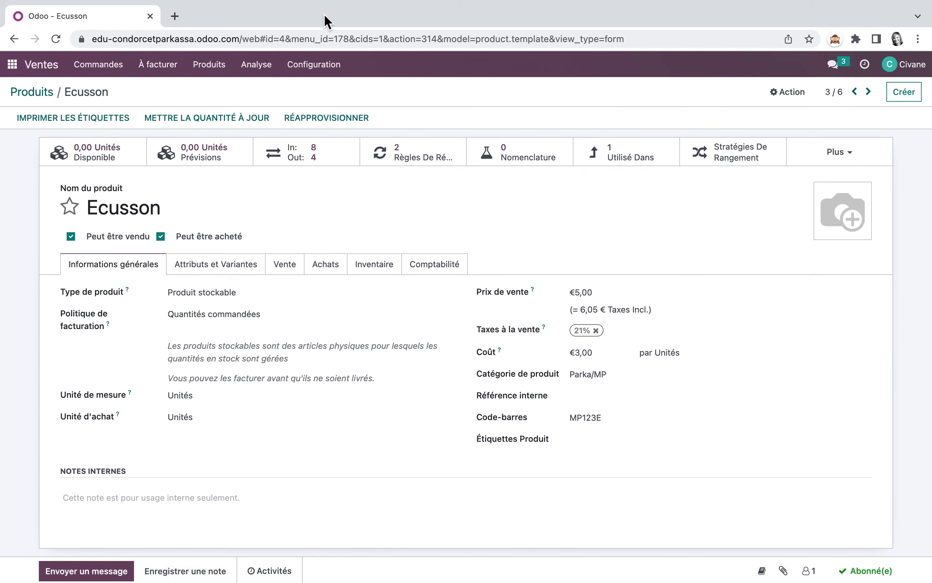
pyautogui.click(734, 154)
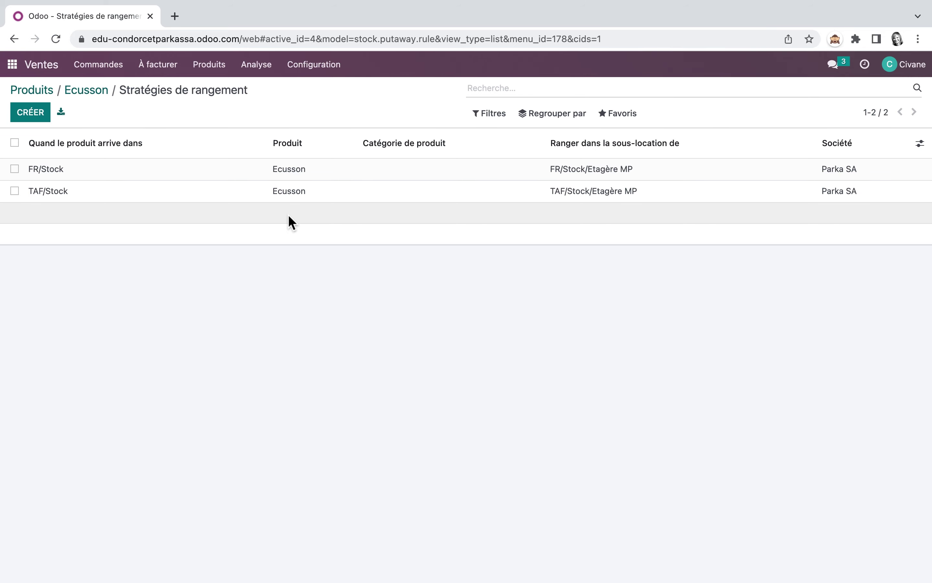
pyautogui.click(94, 97)
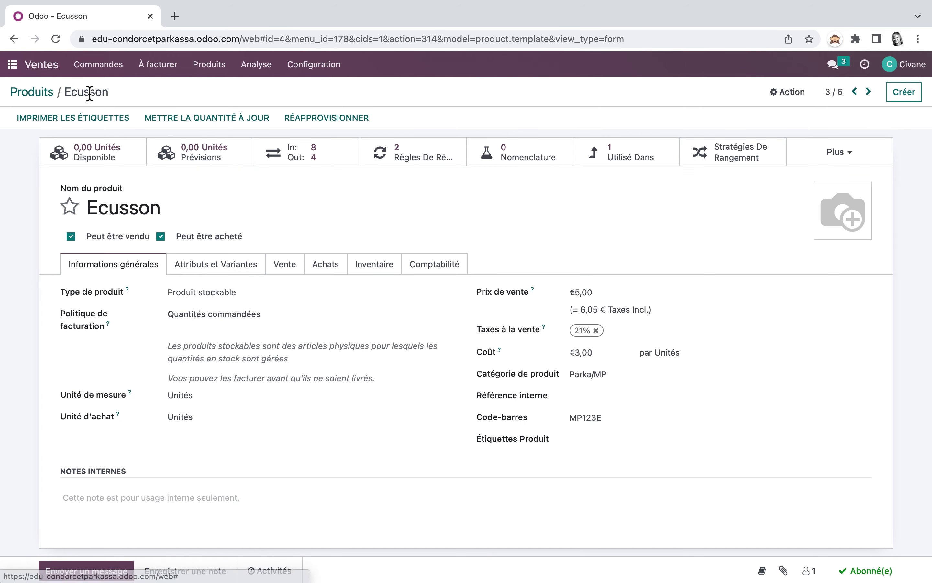
# Review Ecusson's purchase and inventory settings, and open the Fermeture product from the product list.
pyautogui.click(334, 272)
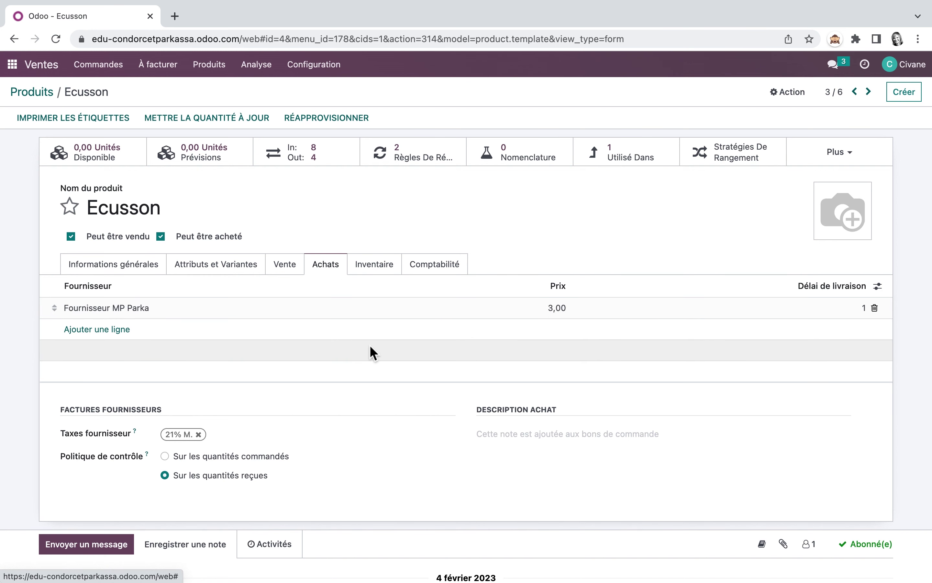
pyautogui.click(380, 271)
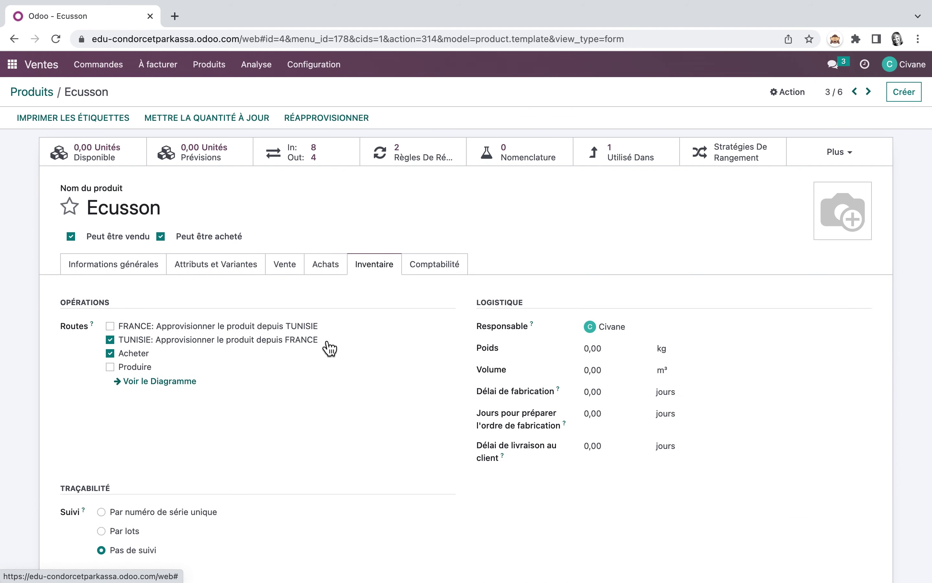
pyautogui.click(216, 67)
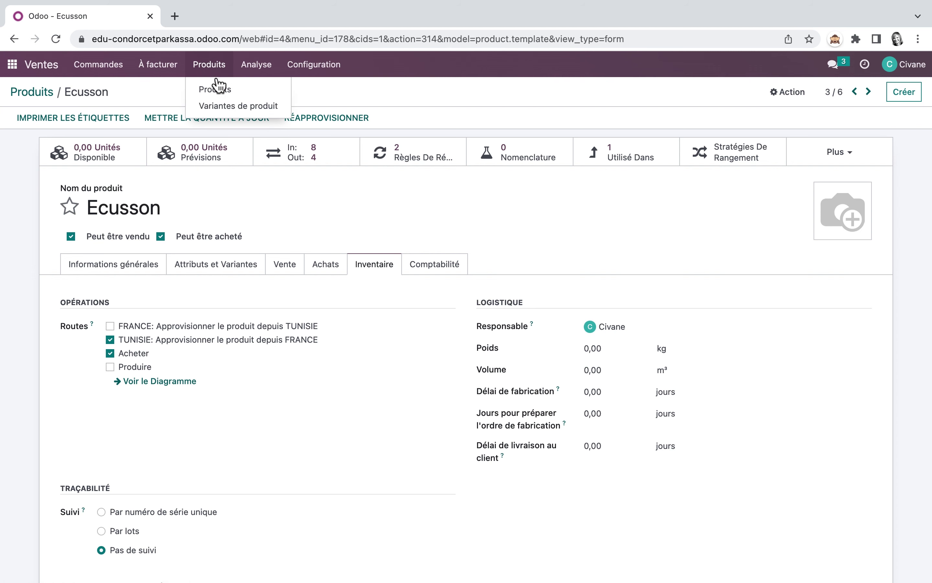
pyautogui.click(216, 88)
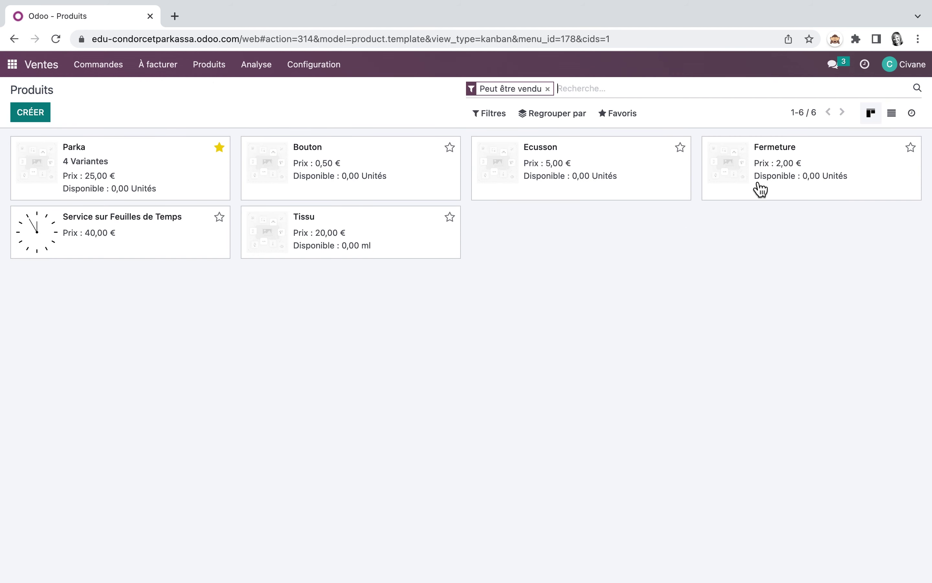
pyautogui.click(781, 173)
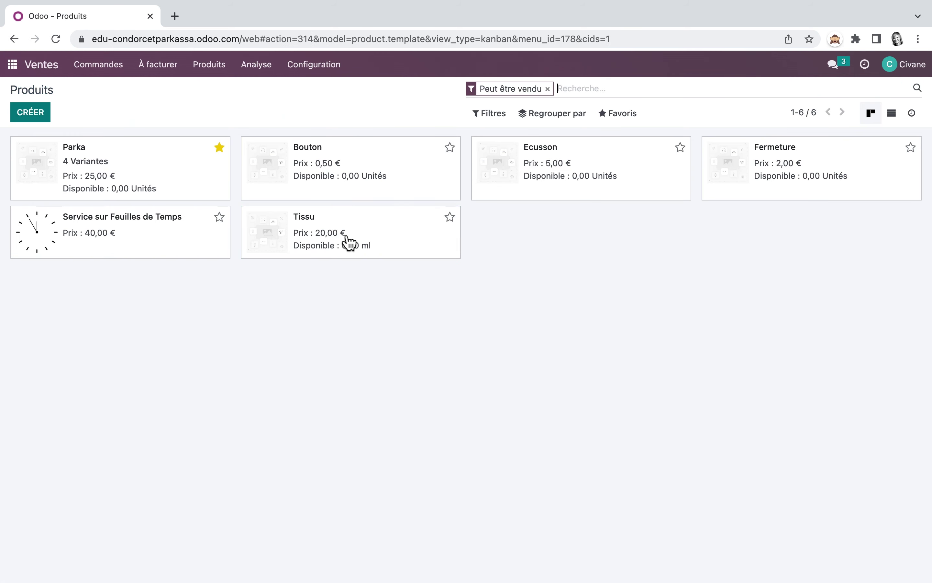
# Open the Tissu product, check its reordering rules and putaway strategies, and return to its form.
pyautogui.click(349, 243)
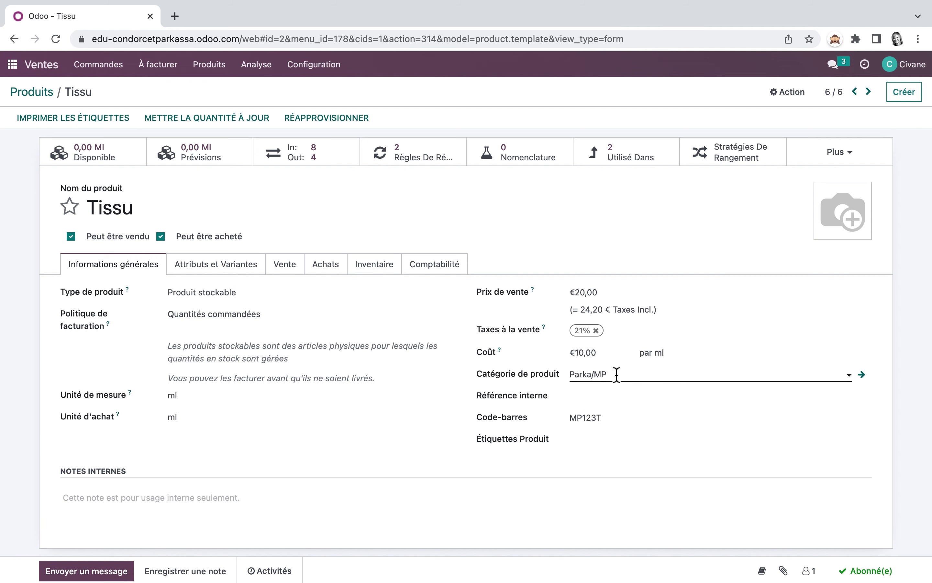
pyautogui.click(429, 155)
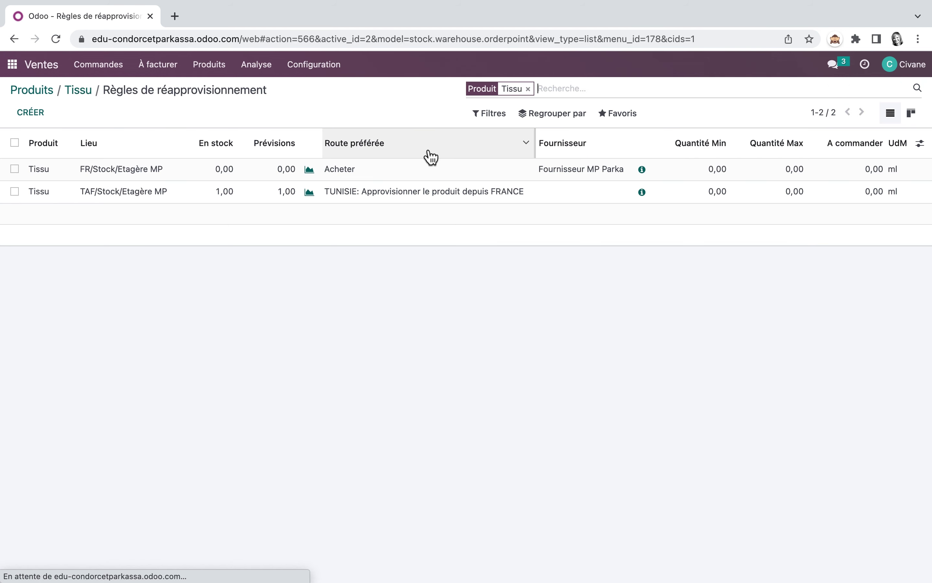
pyautogui.click(82, 93)
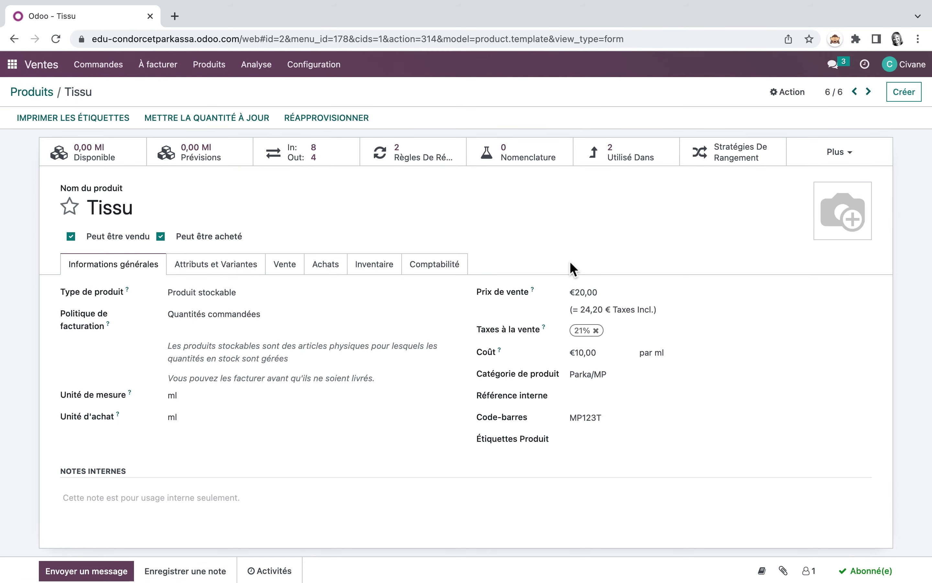
pyautogui.click(733, 152)
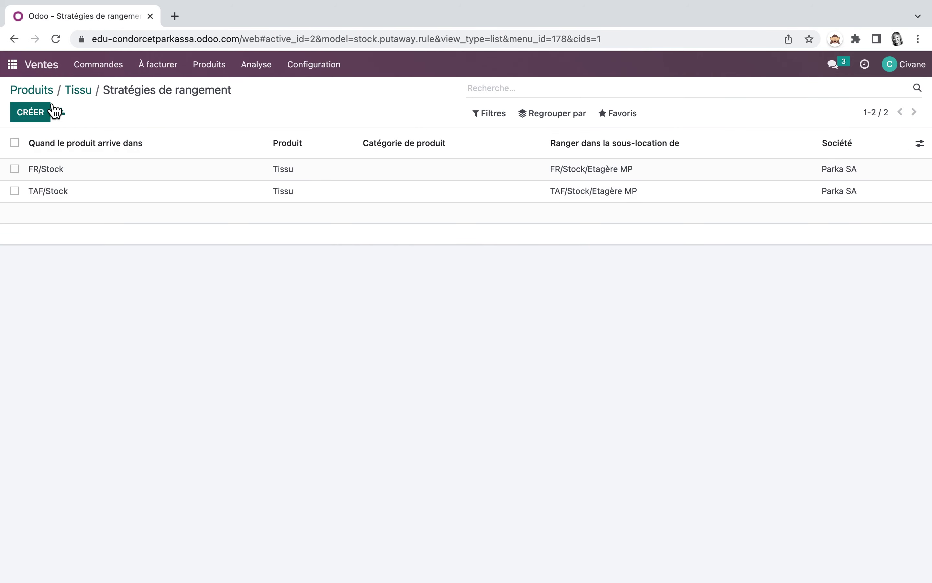
pyautogui.click(78, 90)
# Review Tissu's purchase and inventory settings, and return to the product list.
pyautogui.click(333, 270)
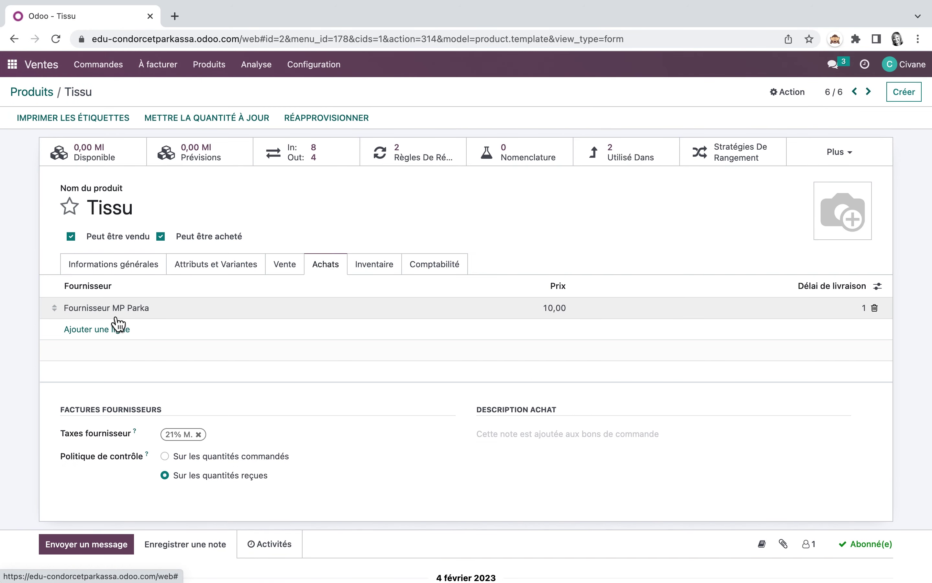
pyautogui.click(380, 276)
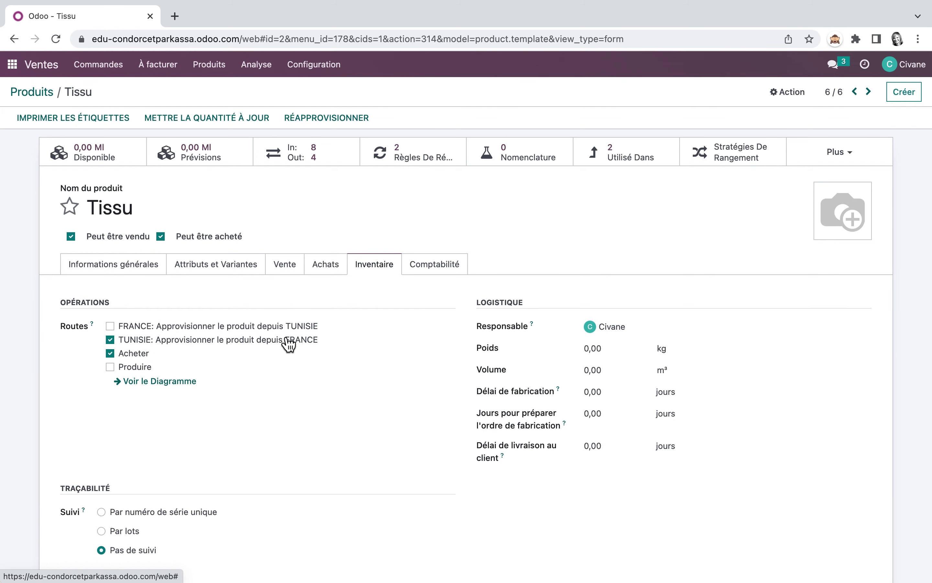
pyautogui.click(33, 92)
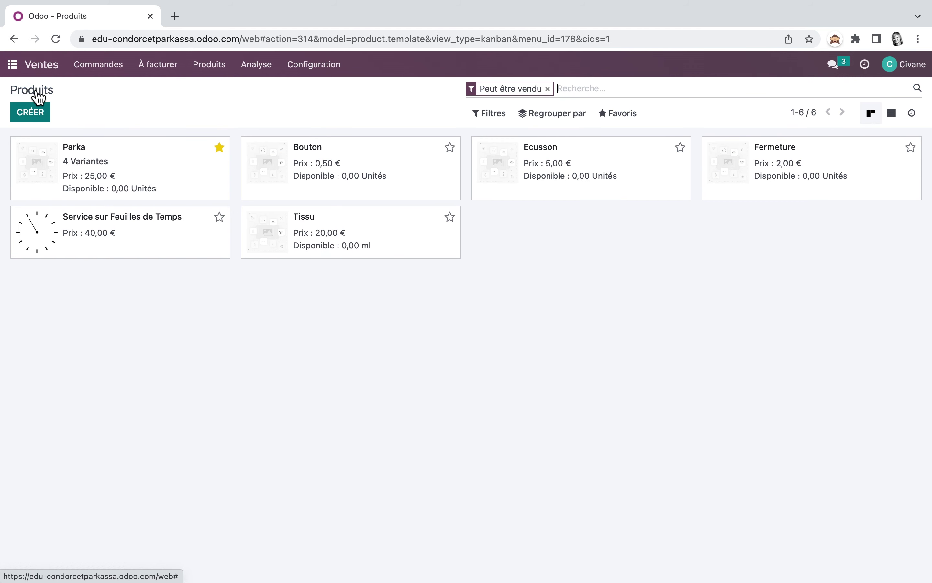
# Open the Parka product and examine the price supplements of its Taille and Type attribute values, including SM.
pyautogui.click(151, 179)
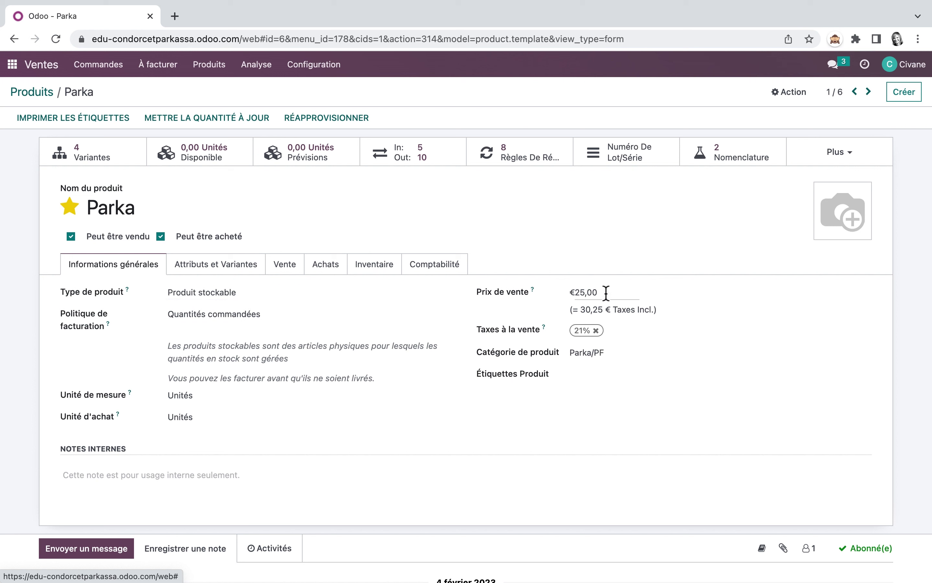
pyautogui.click(216, 264)
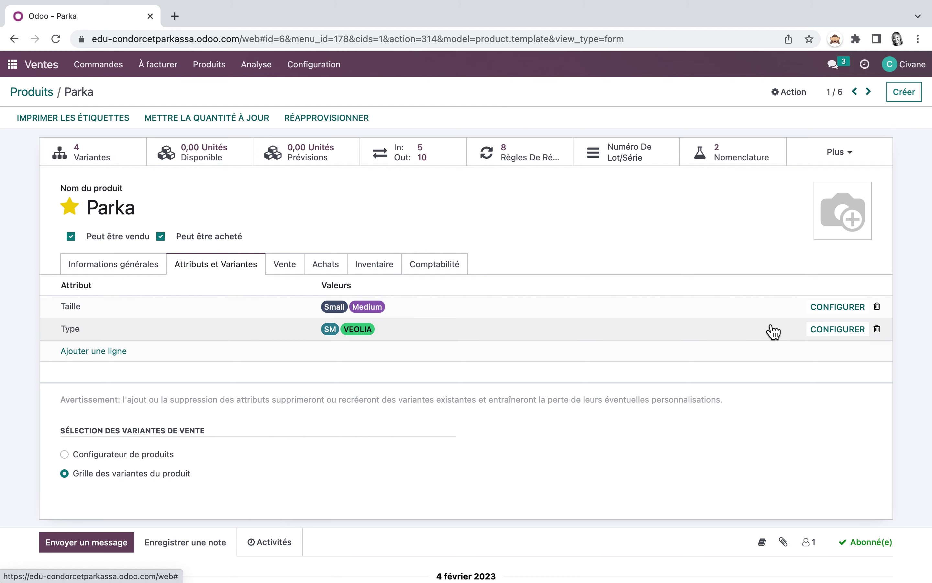
pyautogui.click(853, 307)
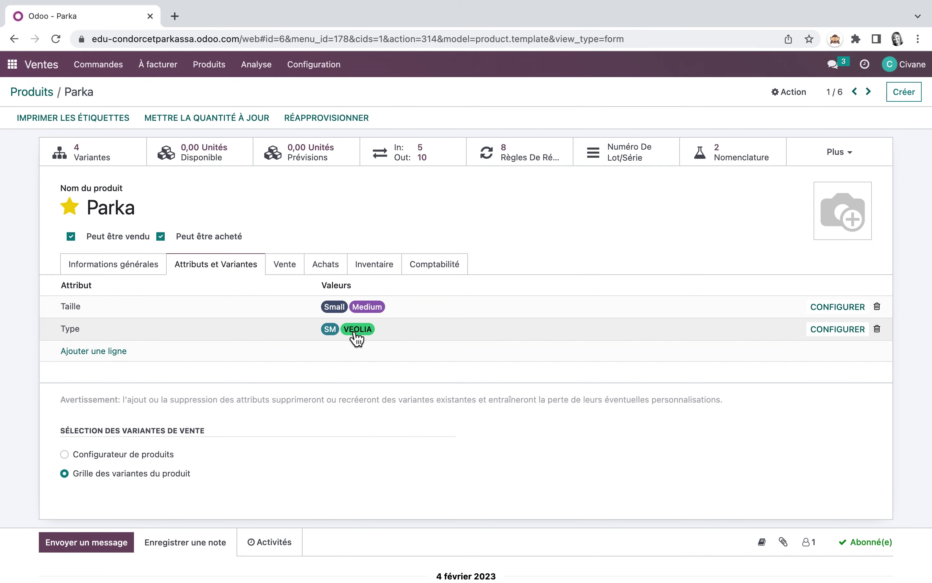
pyautogui.click(837, 328)
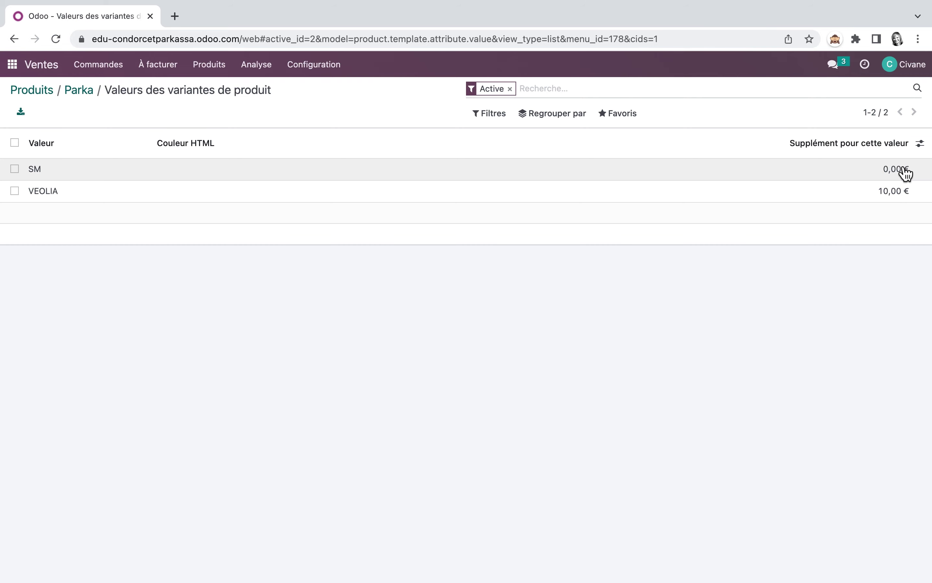
pyautogui.click(67, 173)
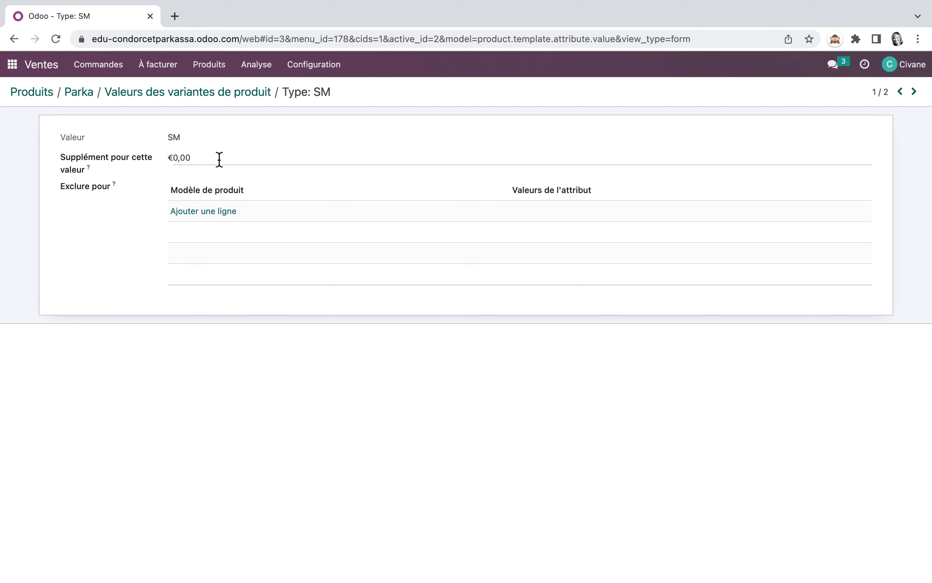
# Return to the Parka product form and review its purchase and inventory settings.
pyautogui.click(75, 93)
pyautogui.click(334, 273)
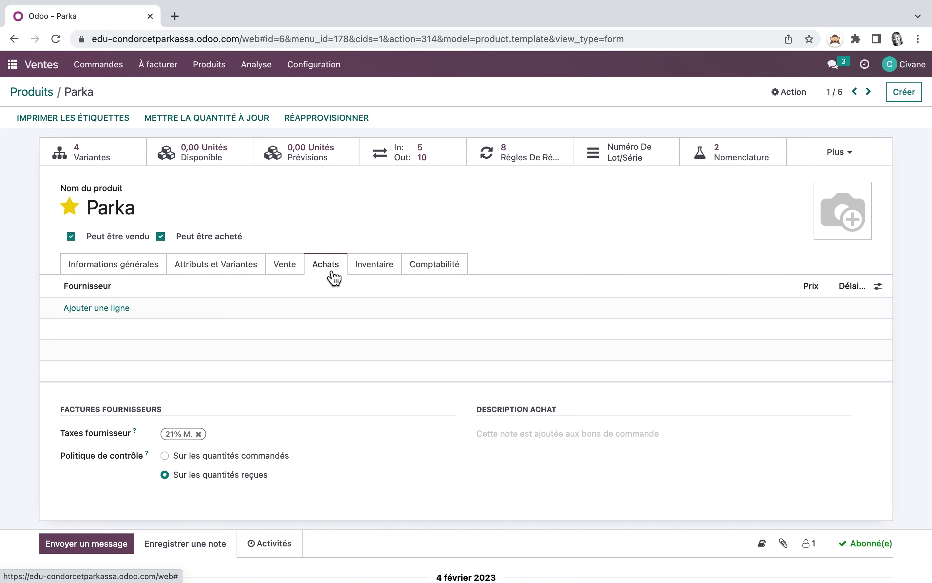
pyautogui.click(389, 273)
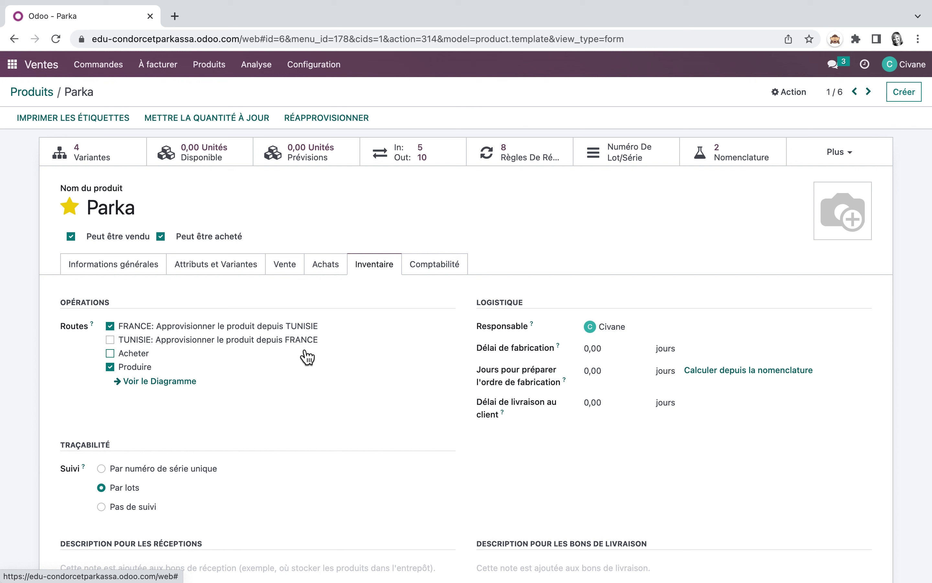
# Open Parka's Parka VEOLIA bill of materials and examine its components and the optional component columns.
pyautogui.click(734, 155)
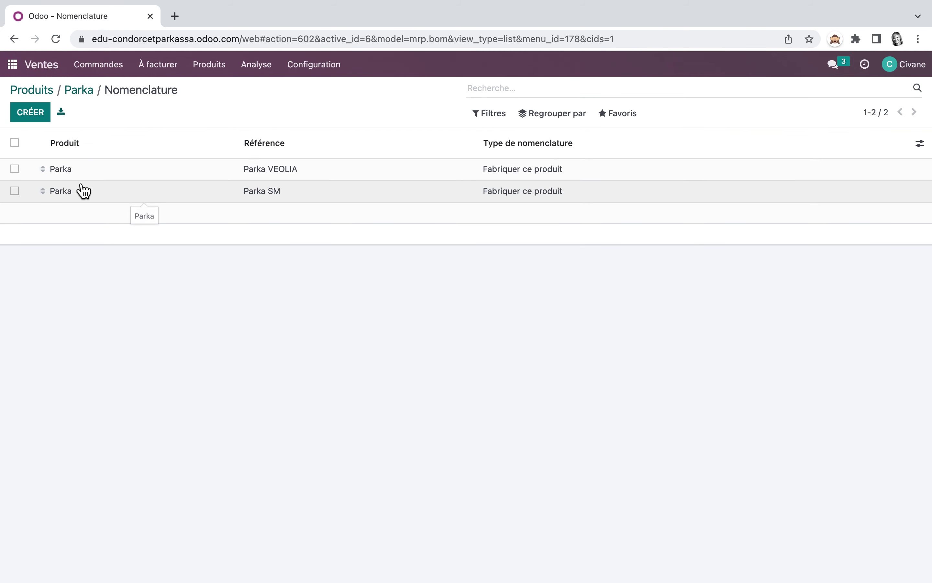
pyautogui.click(76, 169)
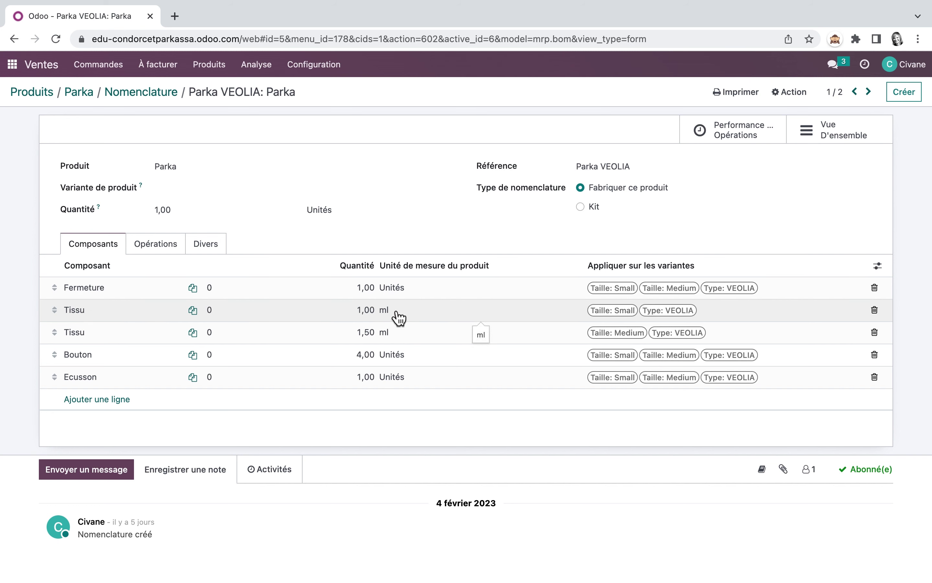
pyautogui.click(879, 267)
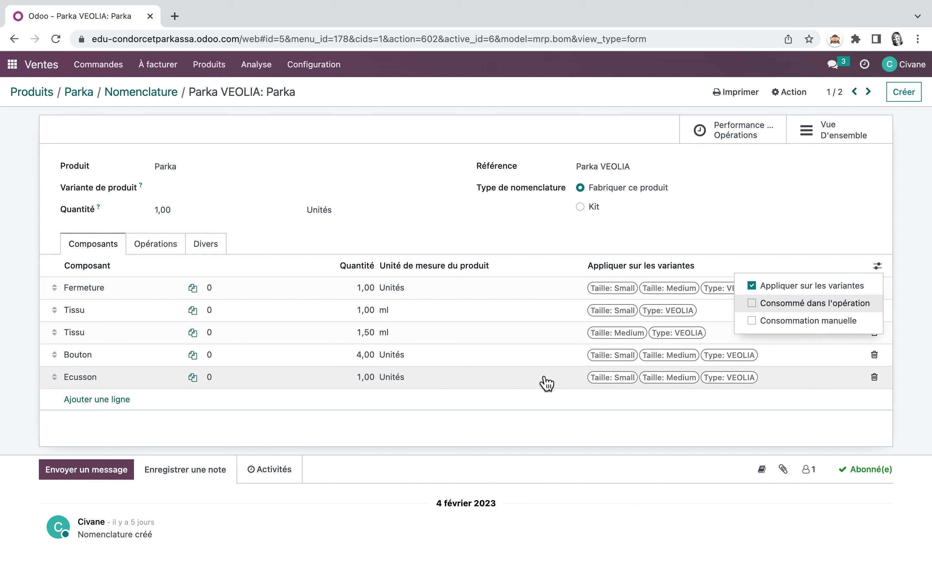
pyautogui.click(751, 408)
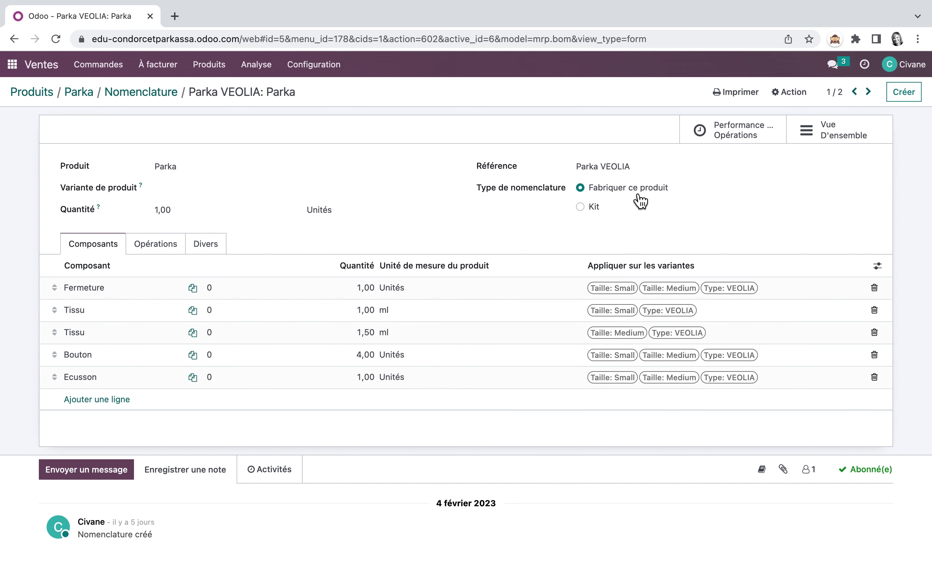
# View the Parka VEOLIA bill of materials overview for the Parka (Small, VEOLIA) variant and expand its operations.
pyautogui.click(836, 131)
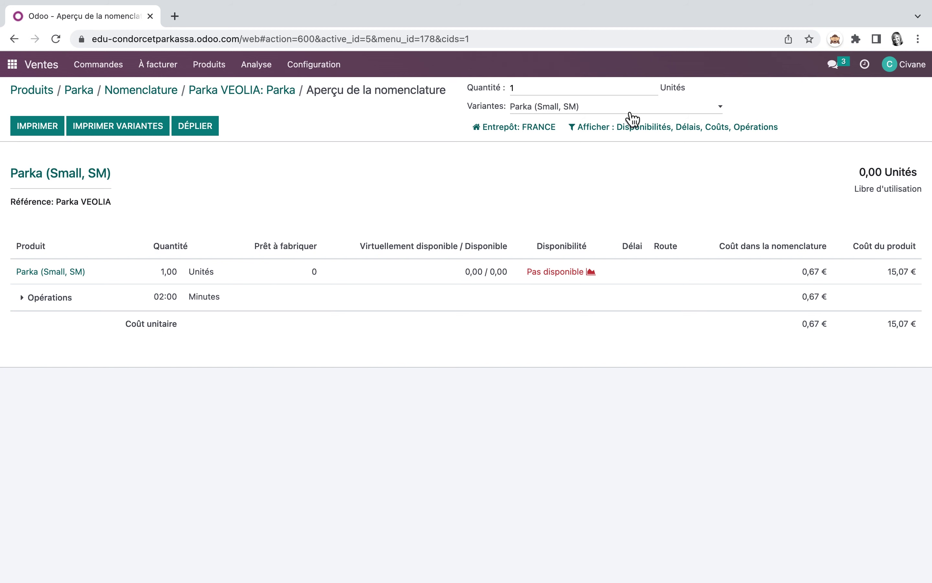
pyautogui.click(721, 109)
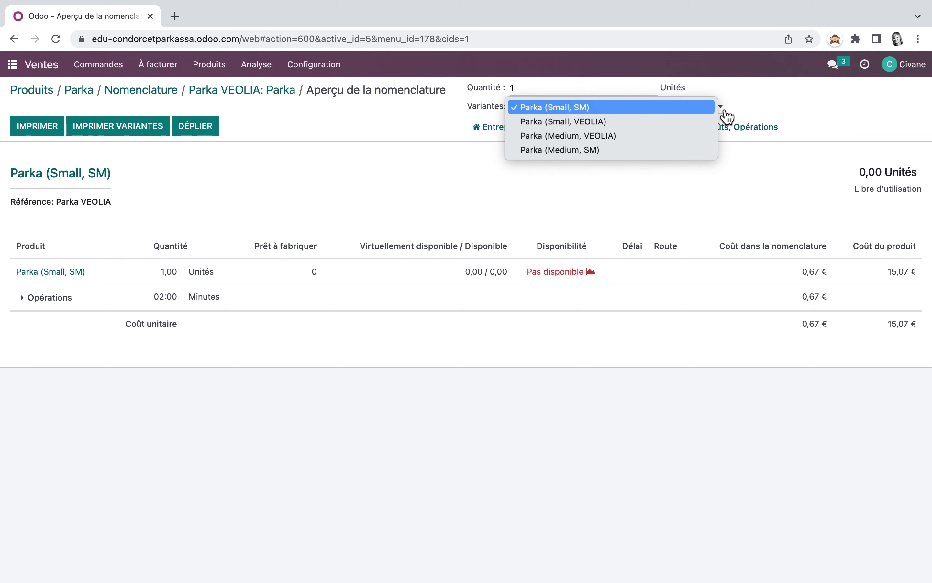
pyautogui.click(627, 123)
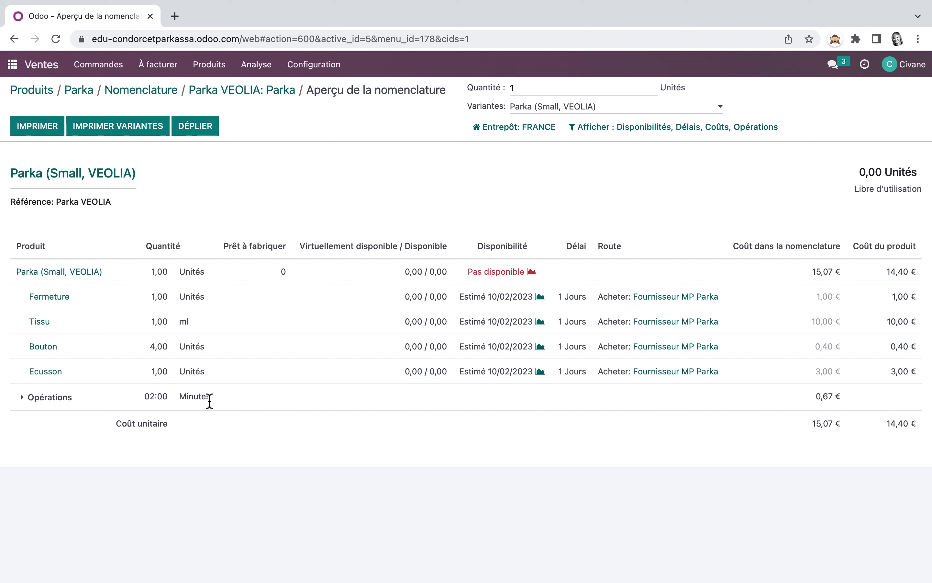
pyautogui.click(27, 400)
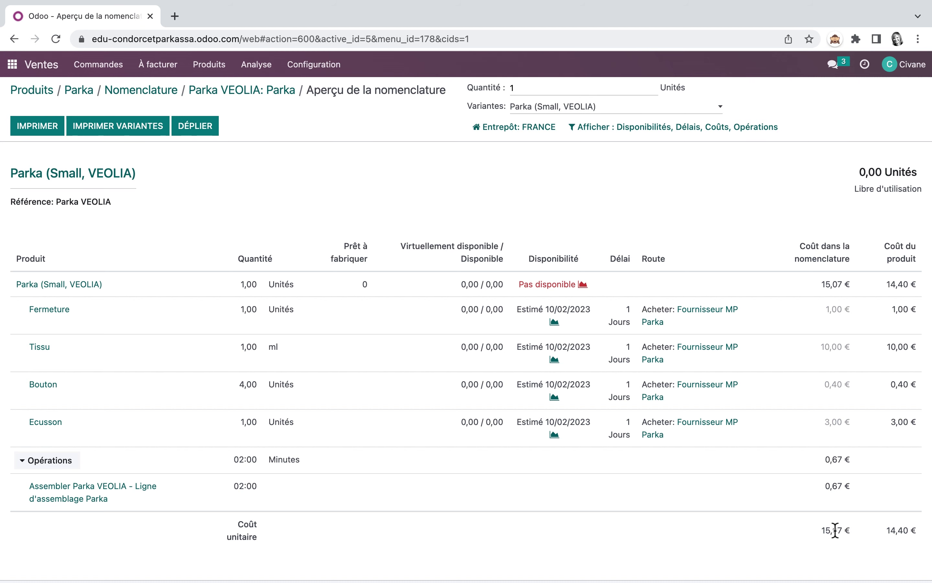
# Return to Parka's bills of materials and open the Parka SM one.
pyautogui.click(159, 91)
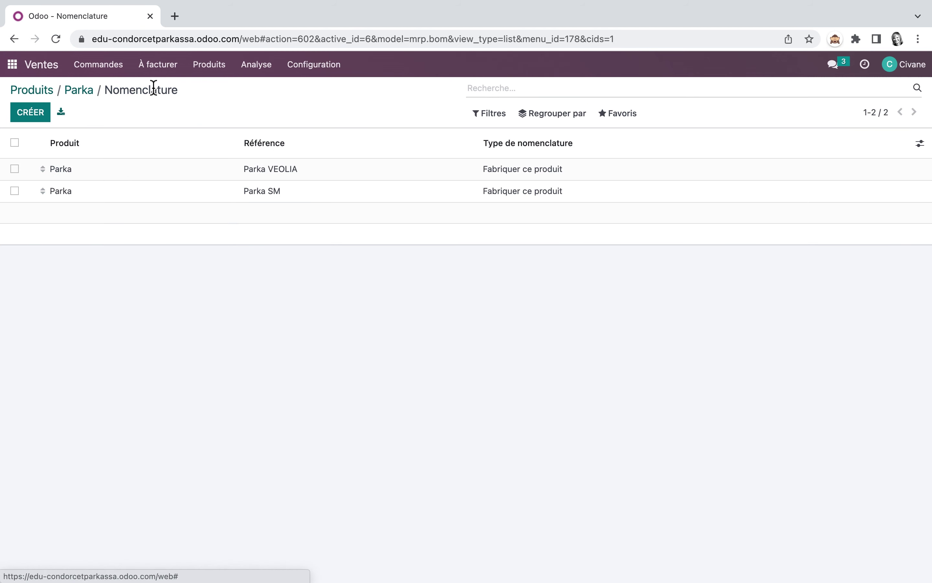
pyautogui.click(268, 191)
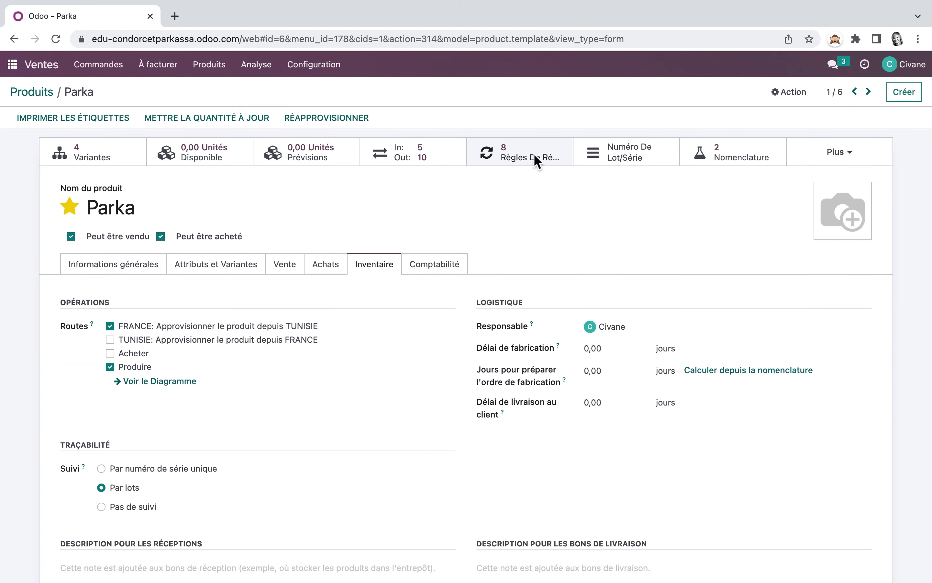
# Review Parka's reordering rules and the full list of reordering rules in Inventaire.
pyautogui.click(534, 154)
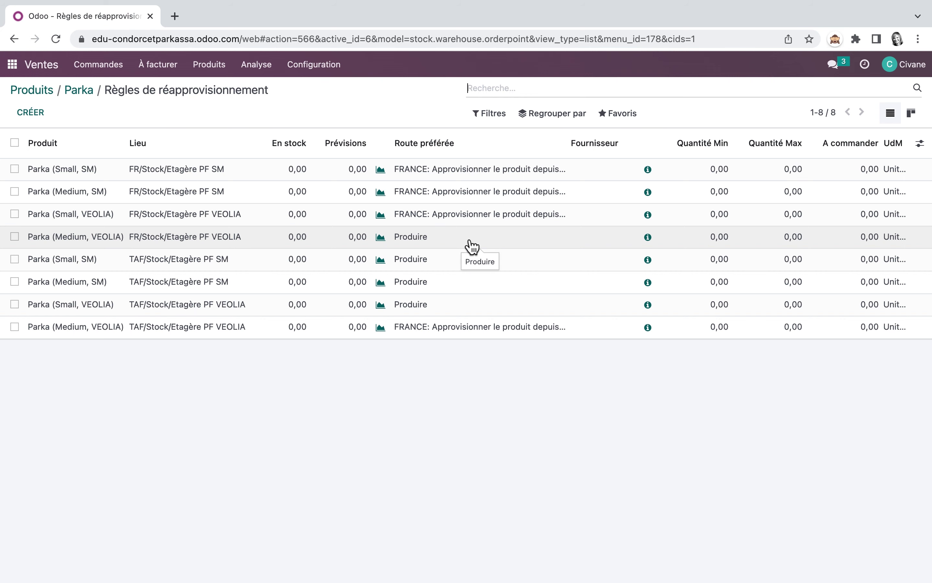
pyautogui.click(12, 64)
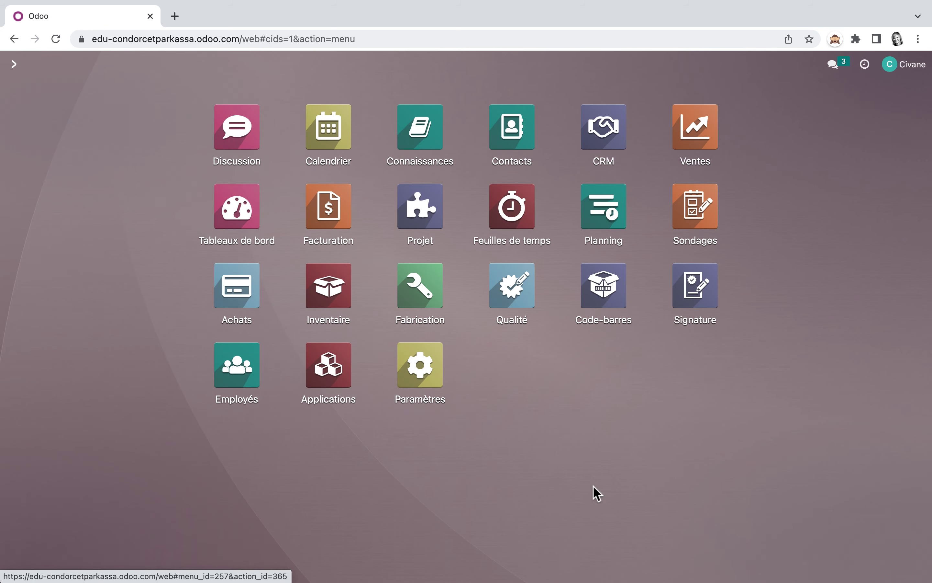
pyautogui.click(329, 305)
pyautogui.click(346, 64)
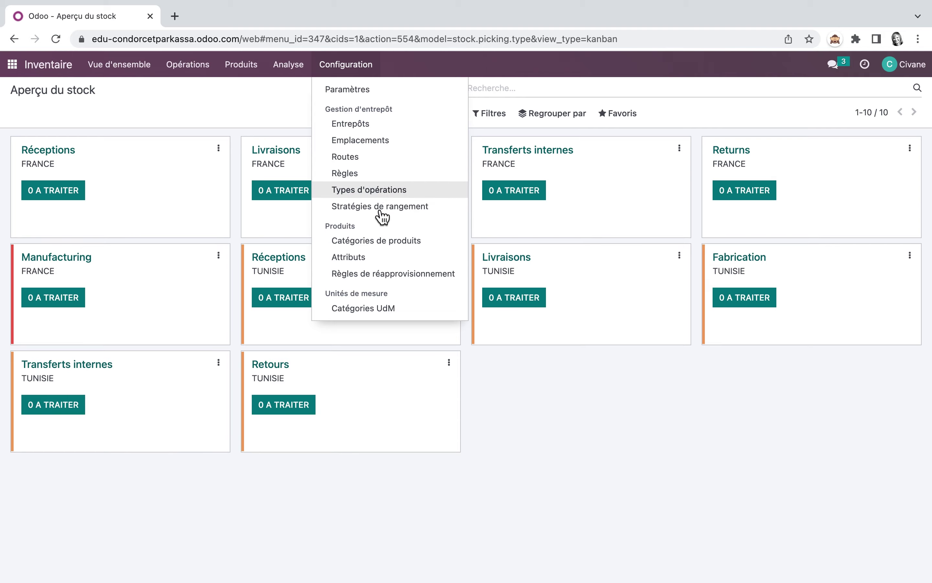
pyautogui.click(396, 277)
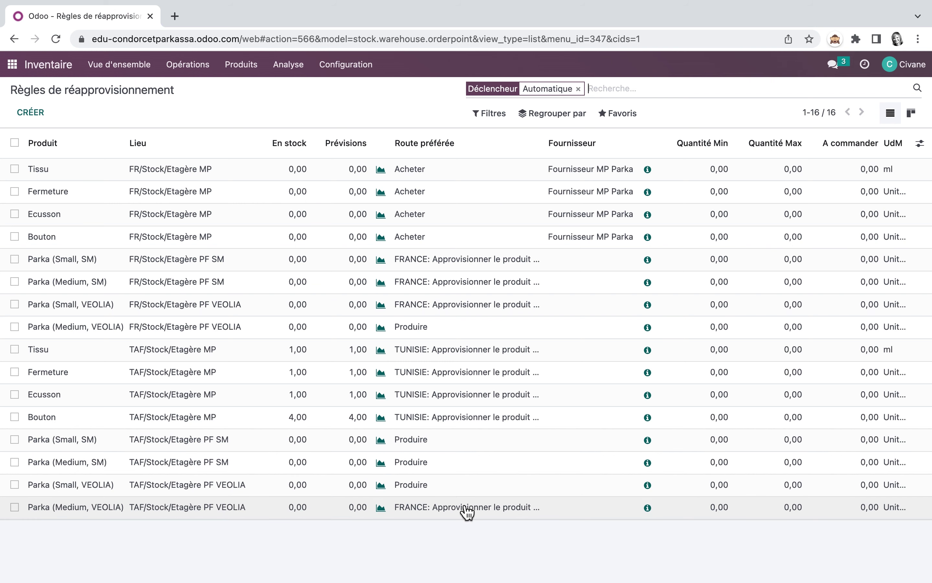
# Create a sales quotation for Client Parka and preview the Parka variant grid without entering quantities.
pyautogui.click(12, 64)
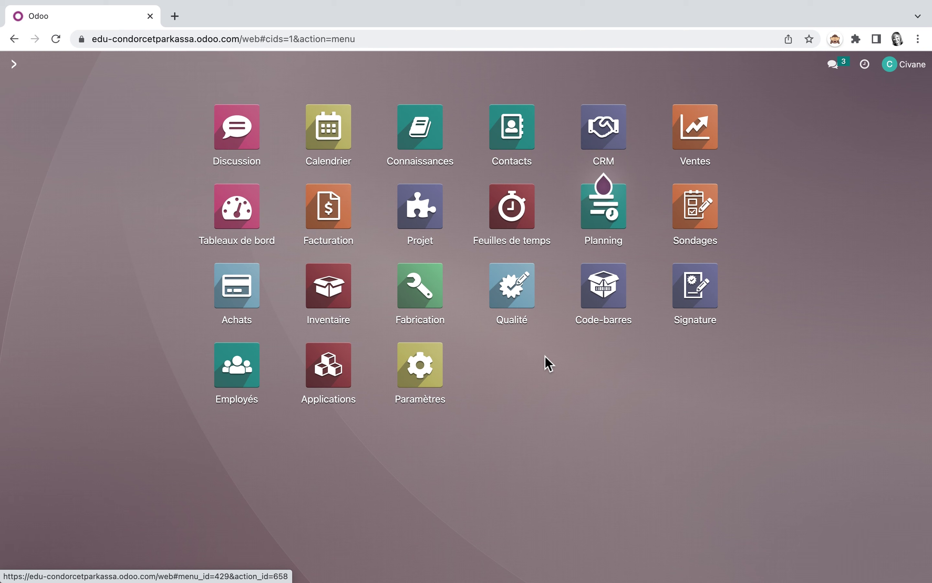
pyautogui.click(693, 142)
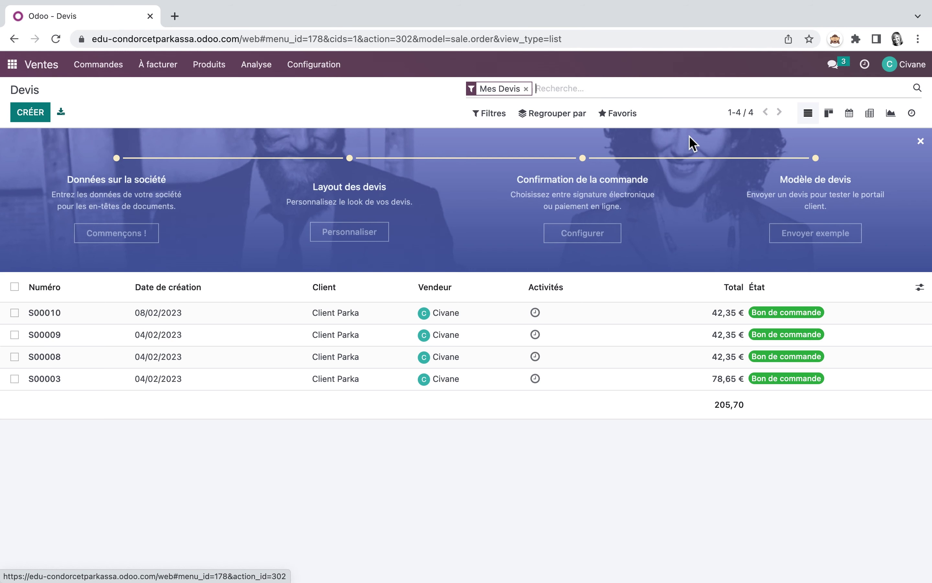
pyautogui.click(31, 112)
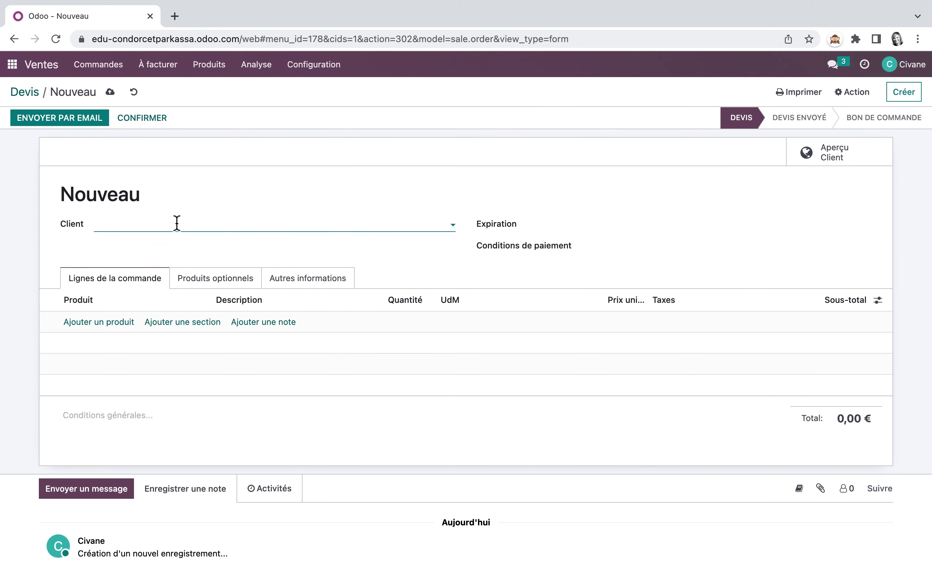
pyautogui.click(193, 223)
pyautogui.click(155, 246)
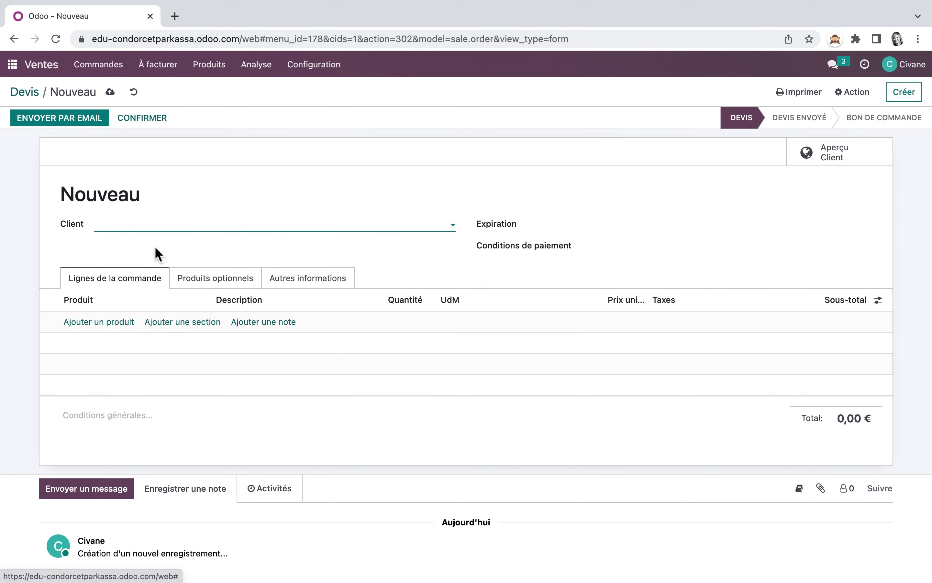
pyautogui.click(114, 328)
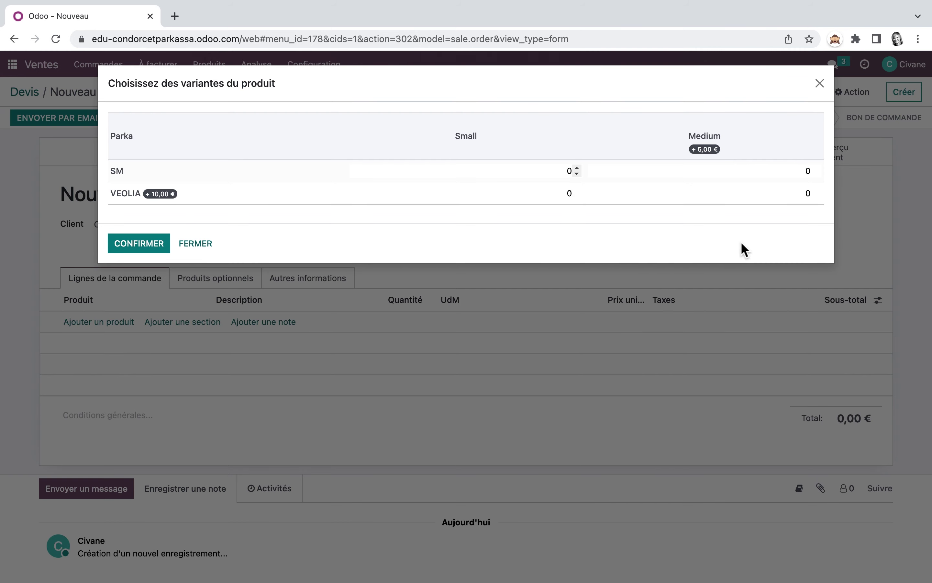
pyautogui.click(207, 245)
# Review the Parka product's attributes and its sales variant selection setting.
pyautogui.click(209, 64)
pyautogui.click(210, 89)
pyautogui.click(141, 174)
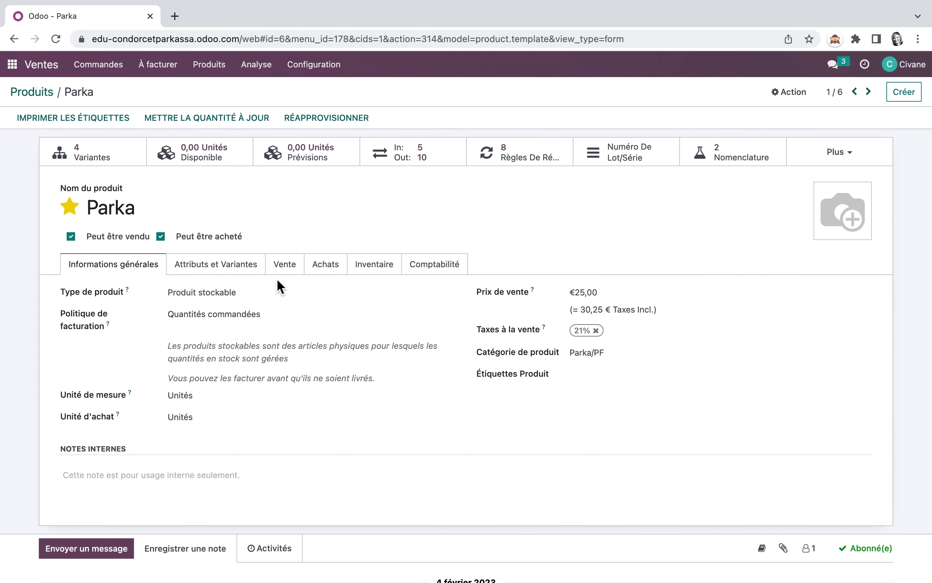
pyautogui.click(233, 272)
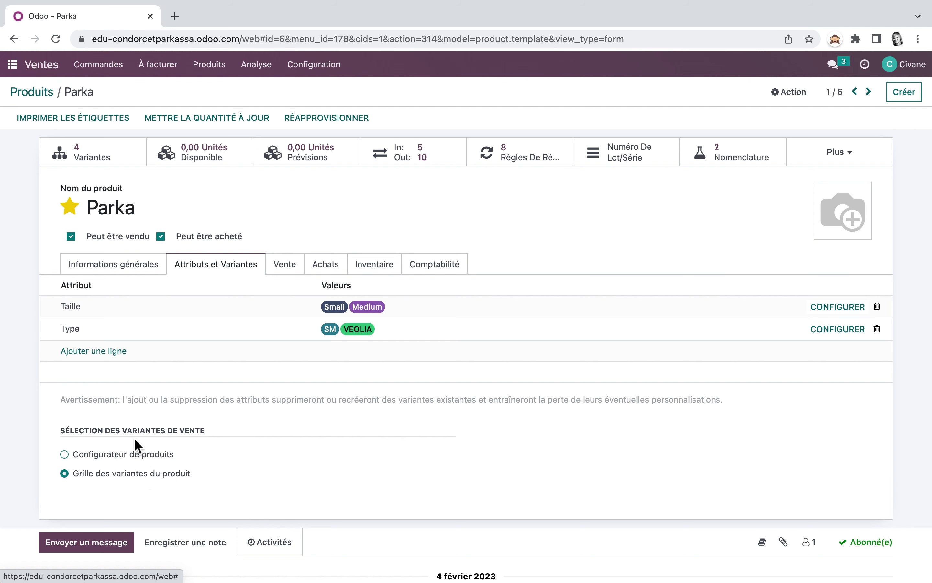
# Add 1 unit of Parka (Small, VEOLIA) to the new Client Parka quotation and confirm it as a sales order.
pyautogui.click(106, 66)
pyautogui.click(109, 91)
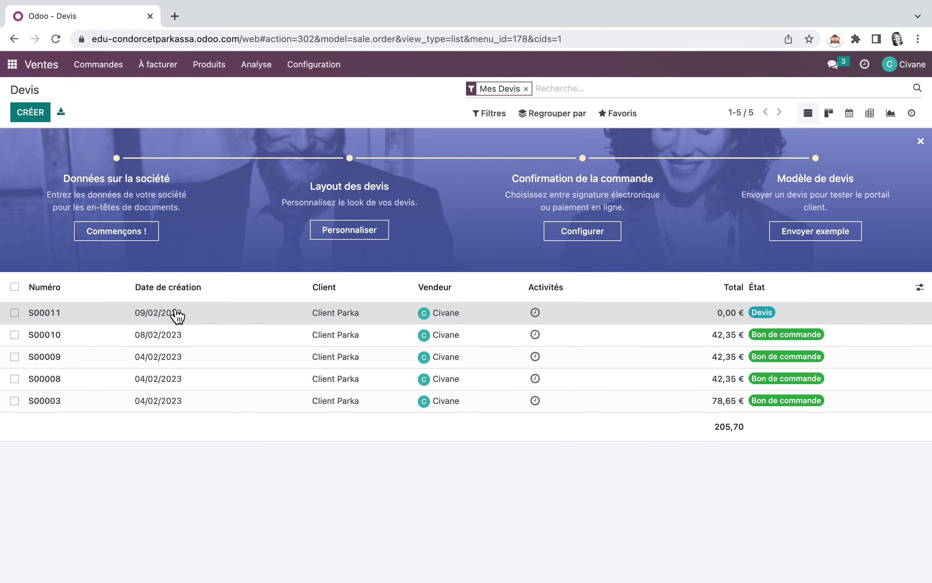
pyautogui.click(177, 313)
pyautogui.click(104, 322)
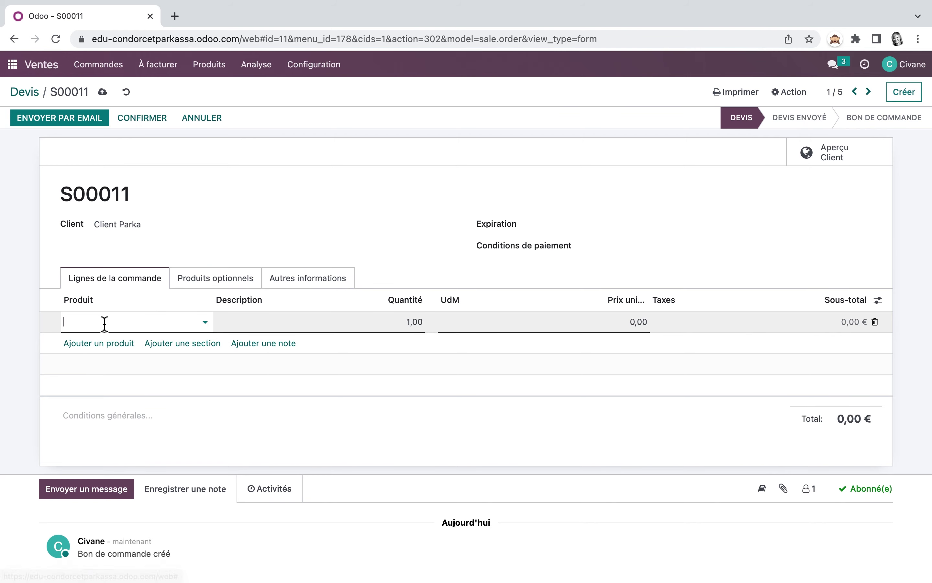
pyautogui.click(205, 322)
pyautogui.click(144, 345)
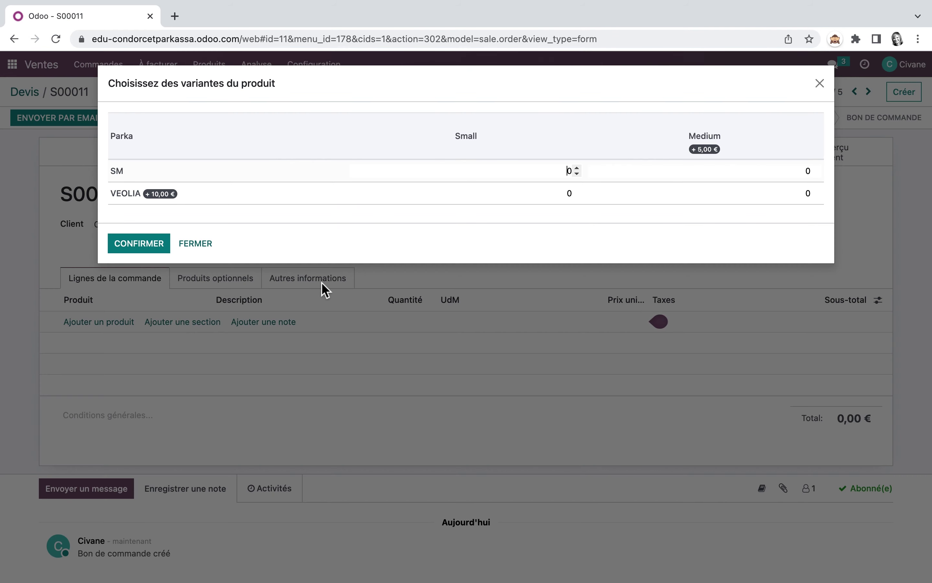
pyautogui.click(576, 190)
pyautogui.click(163, 244)
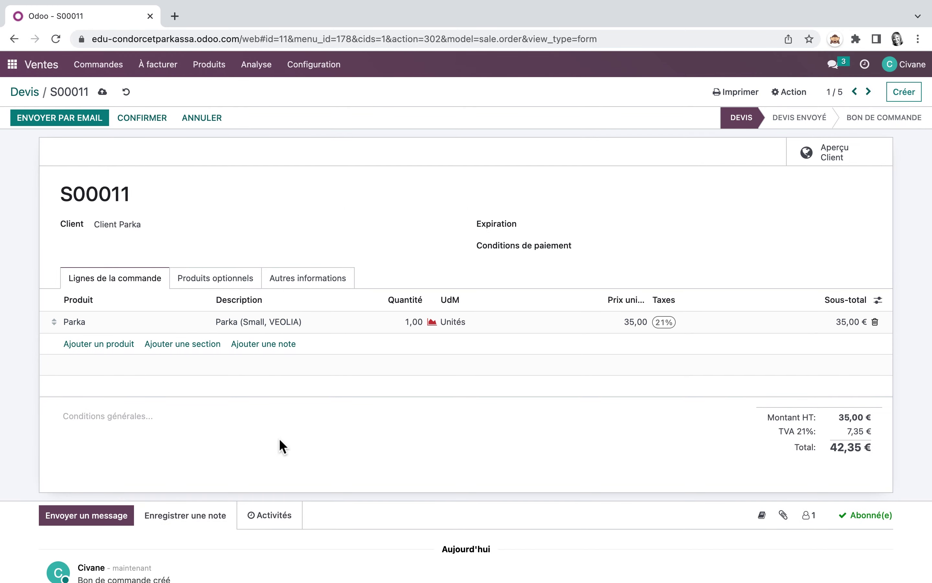
pyautogui.click(156, 118)
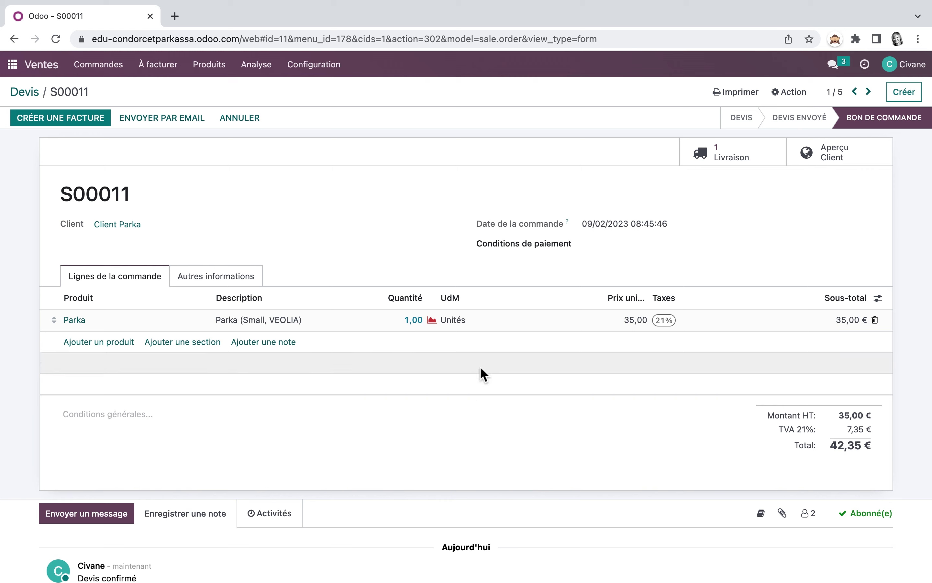
# Replenish 1 unit of Parka (Small, VEOLIA) for the FRANCE warehouse from the order line's stock forecast.
pyautogui.click(433, 321)
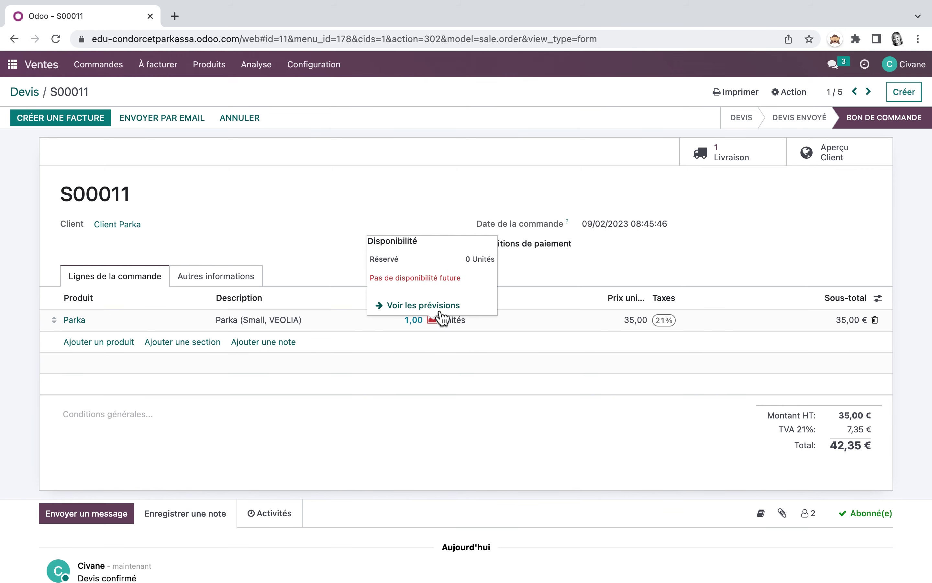
pyautogui.click(437, 310)
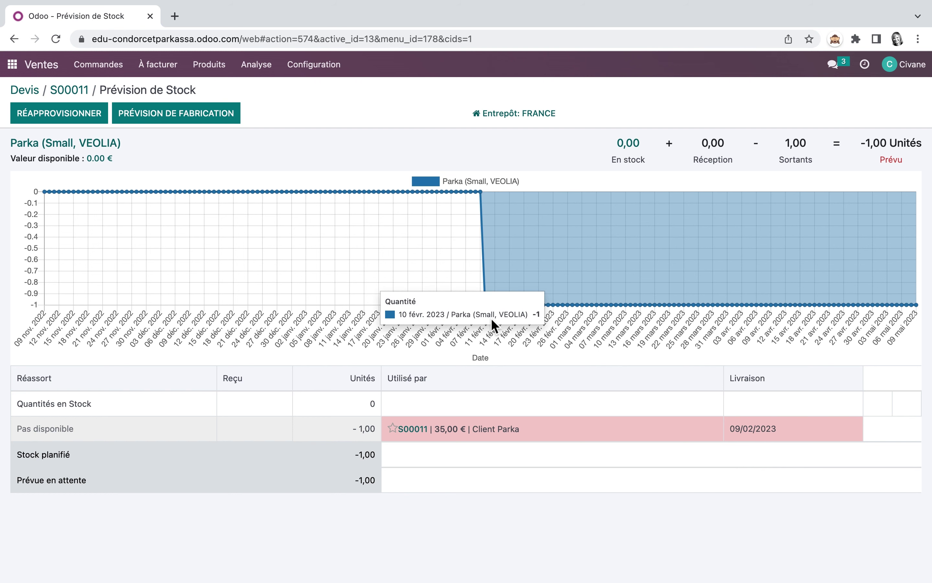
pyautogui.click(84, 121)
pyautogui.click(202, 297)
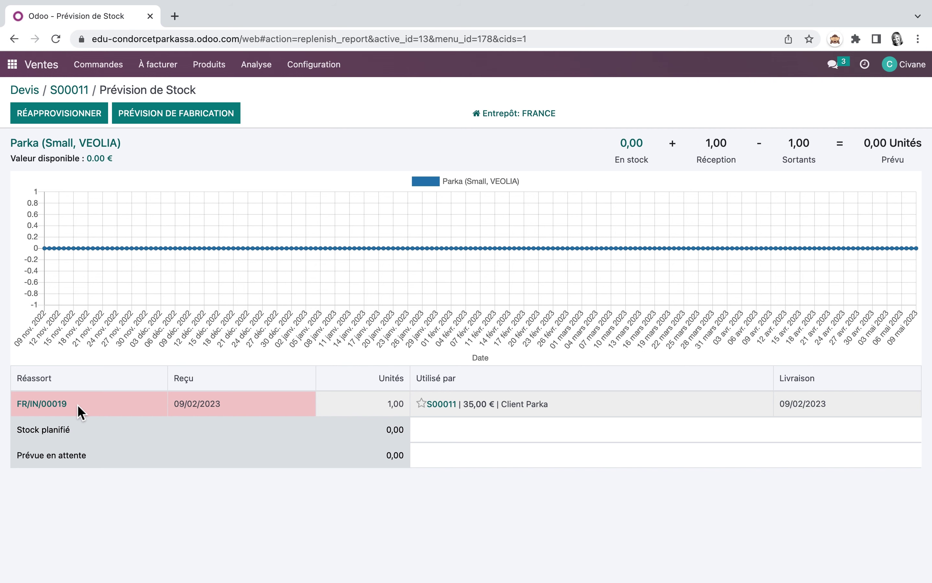
# Check the Inventaire stock overview and review the order of the warehouse operation types.
pyautogui.click(12, 64)
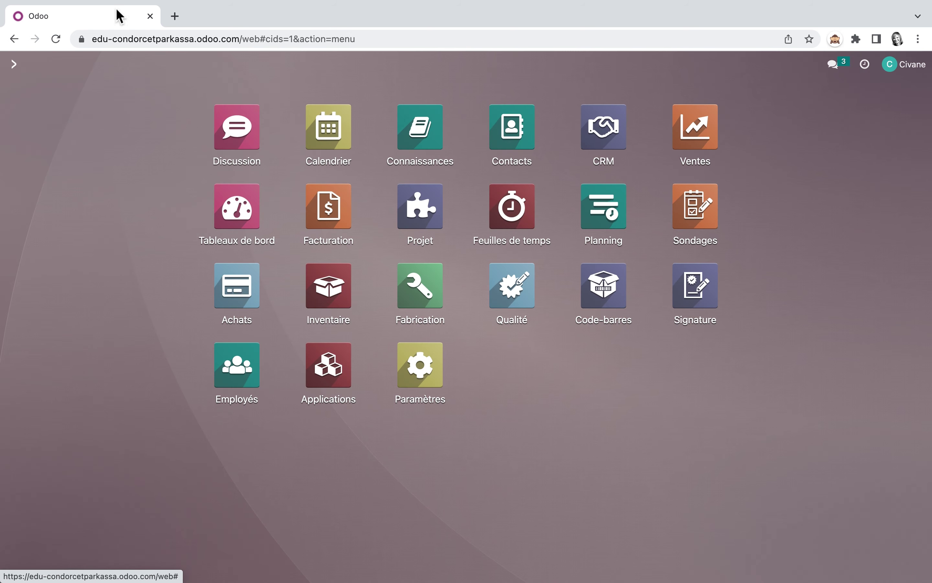
pyautogui.click(329, 304)
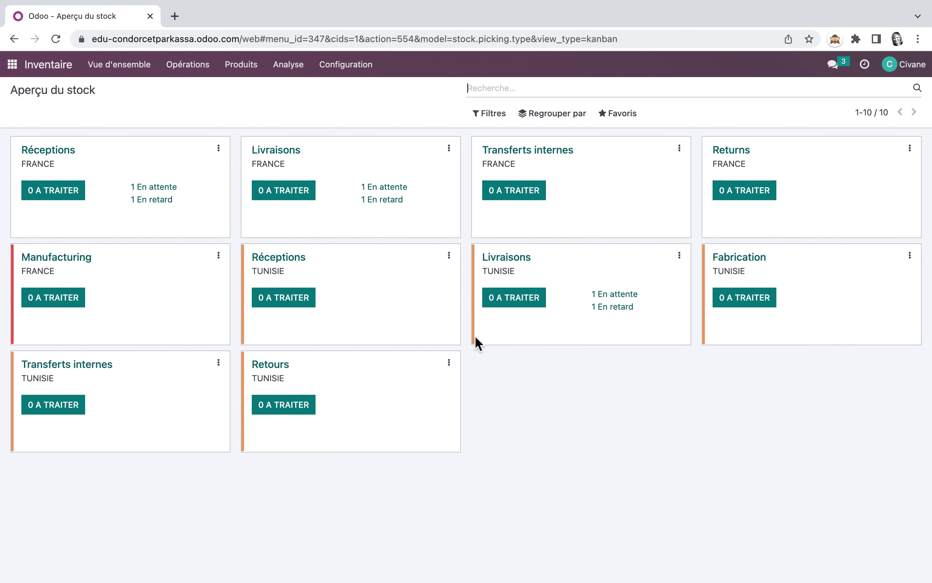
pyautogui.click(360, 71)
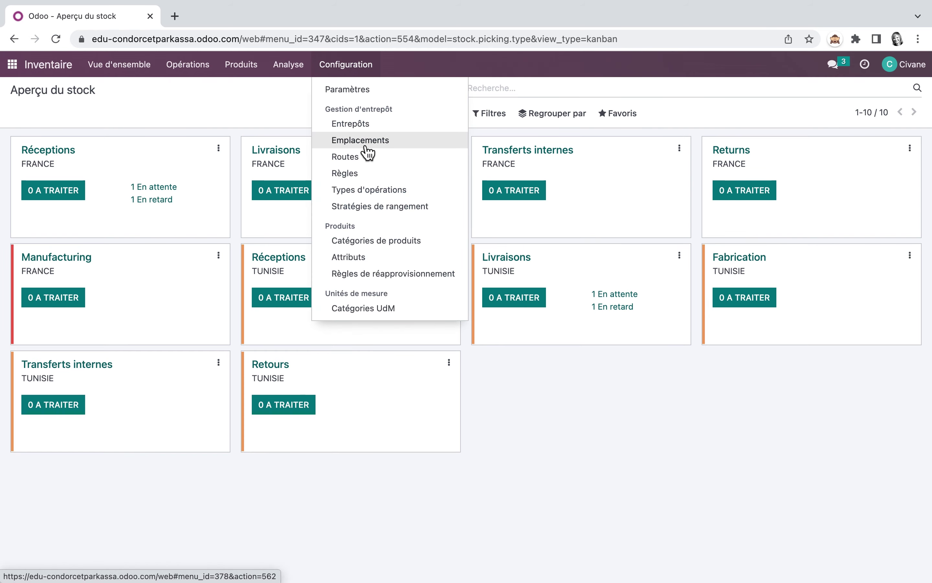
pyautogui.click(377, 200)
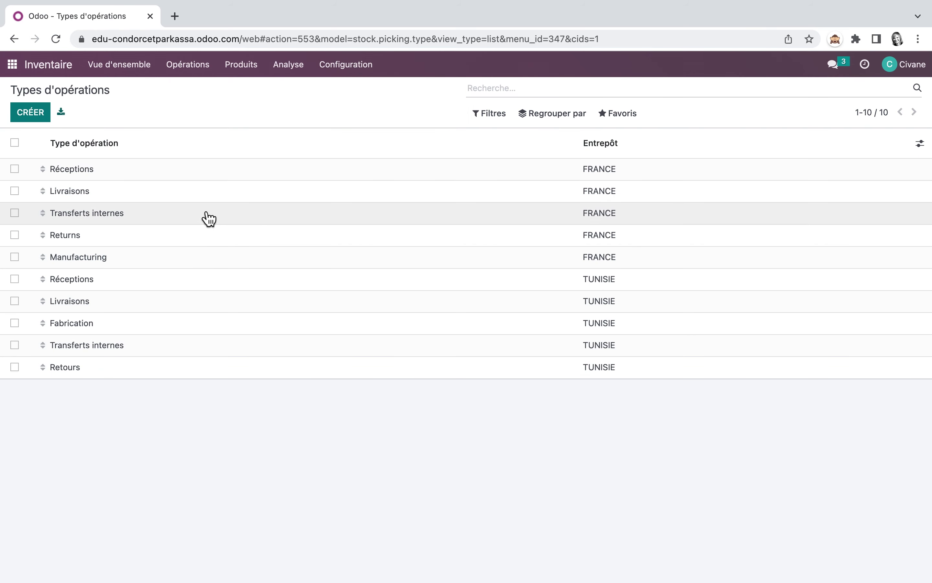
pyautogui.moveTo(45, 196)
pyautogui.mouseDown()
pyautogui.moveTo(46, 218)
pyautogui.moveTo(42, 191)
pyautogui.mouseUp()
pyautogui.click(130, 66)
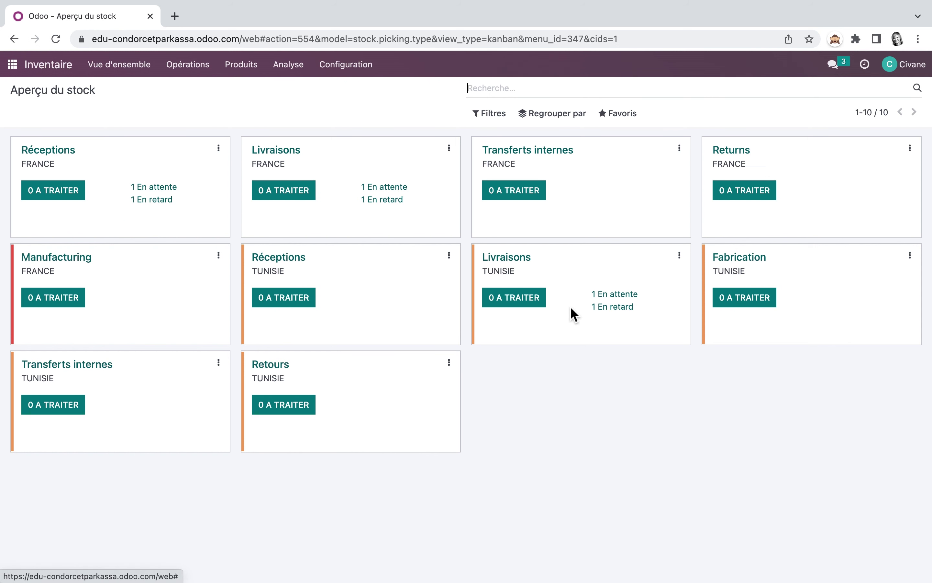
# Replenish 1 unit of Parka (Small, VEOLIA) in the TUNISIE warehouse from the stock forecast of the waiting TUNISIE delivery.
pyautogui.click(628, 297)
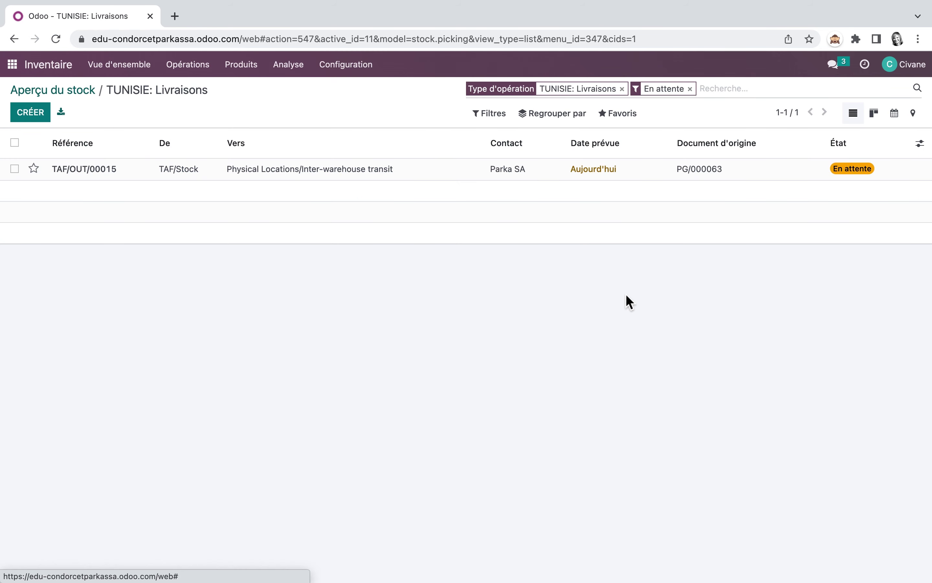
pyautogui.click(310, 172)
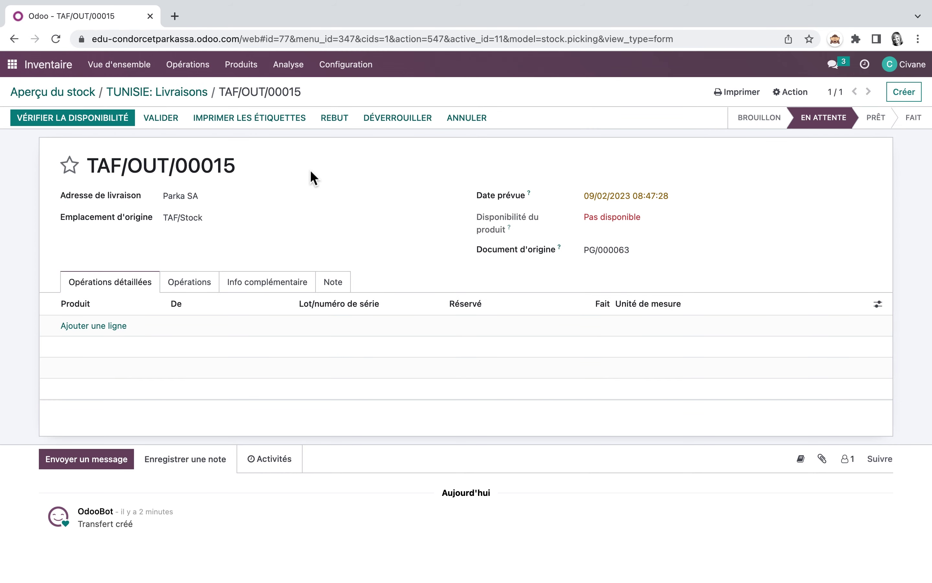
pyautogui.click(201, 285)
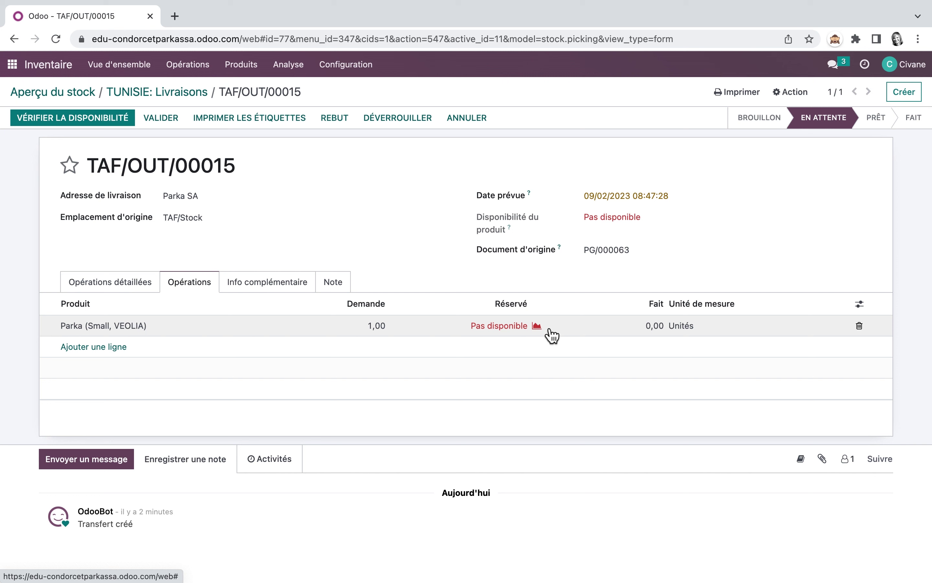
pyautogui.click(538, 326)
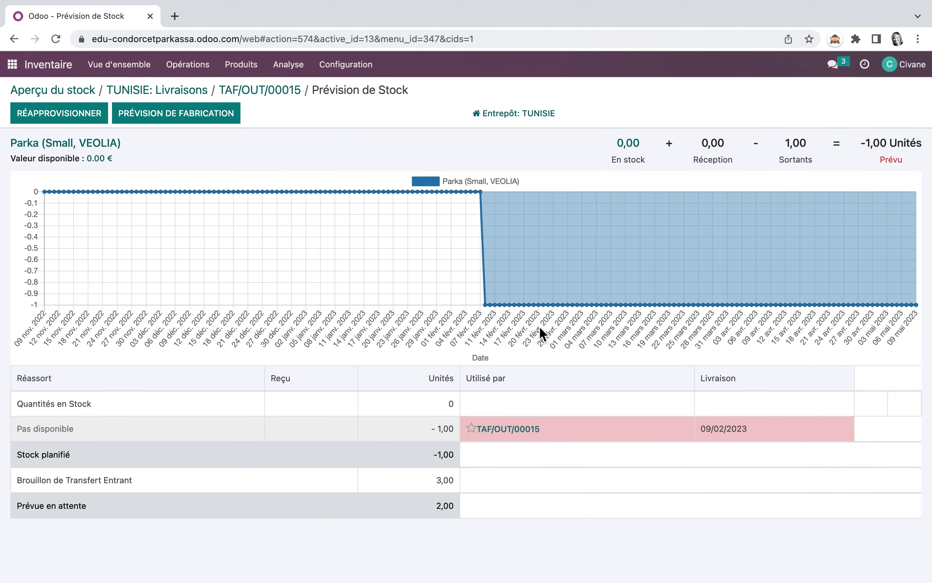
pyautogui.click(81, 115)
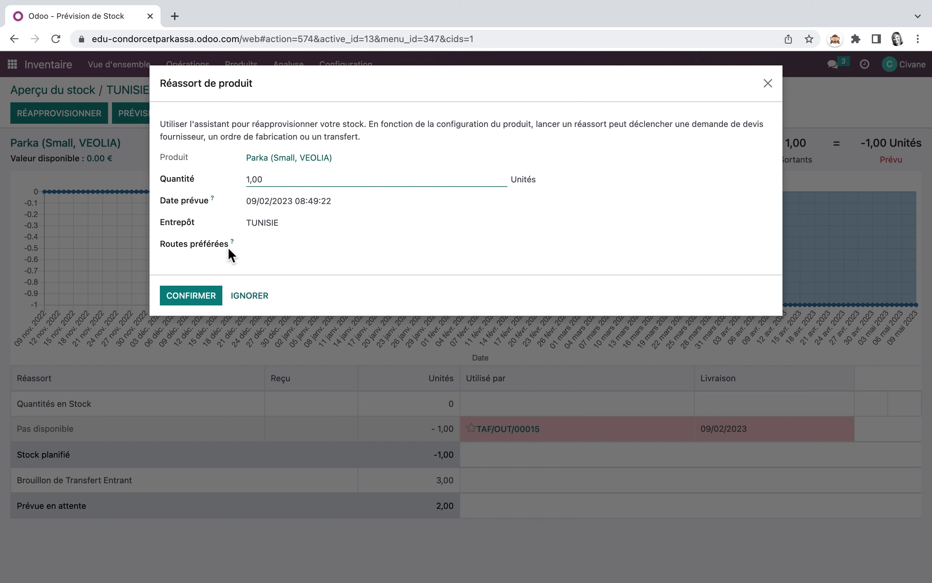
pyautogui.click(191, 295)
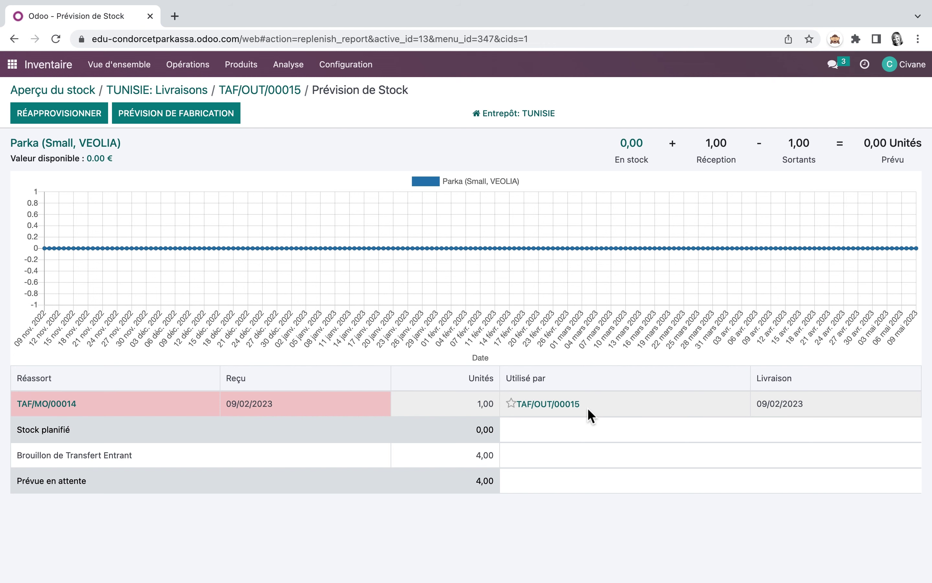
# Recheck the stock overview and open the Parka (Small, VEOLIA) manufacturing order in Fabrication to examine its components.
pyautogui.click(13, 65)
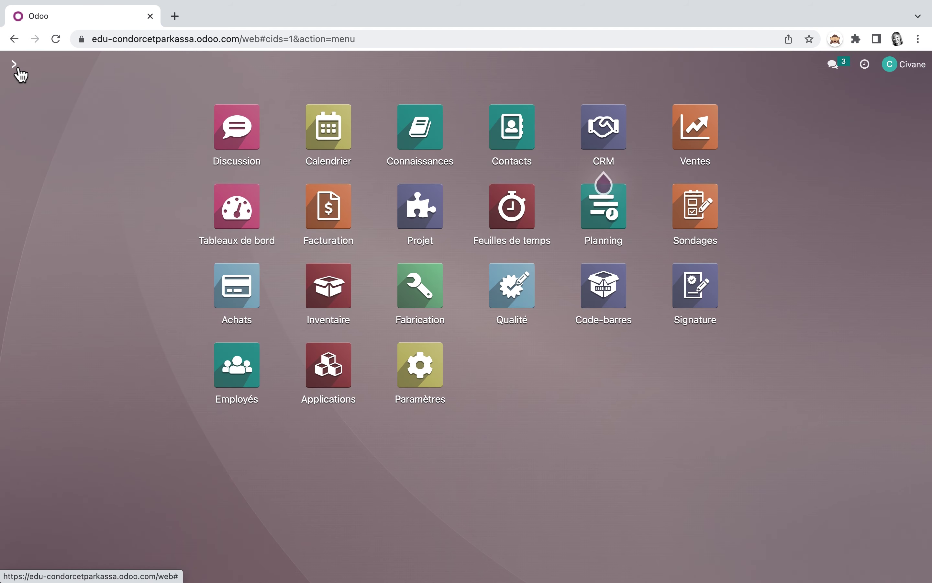
pyautogui.click(330, 286)
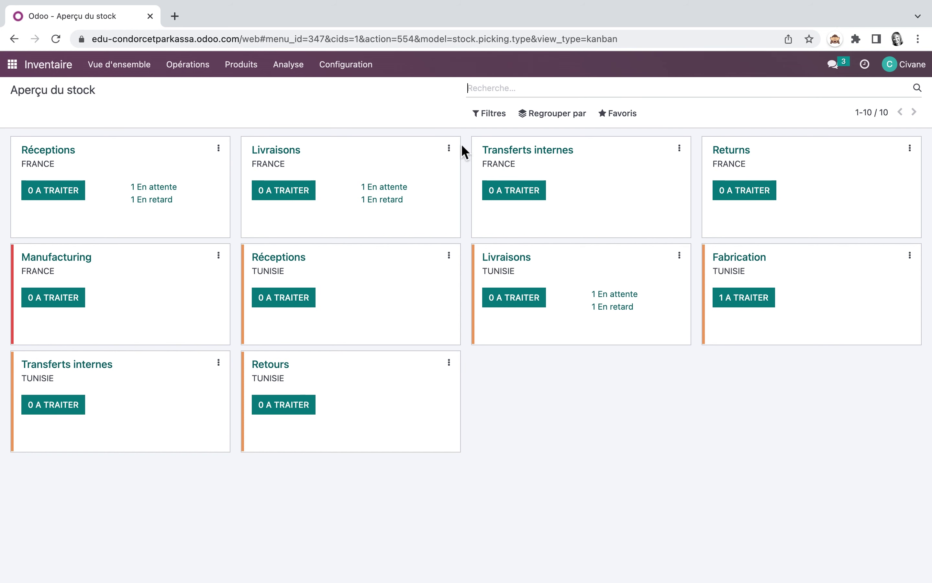
pyautogui.click(12, 64)
pyautogui.click(432, 295)
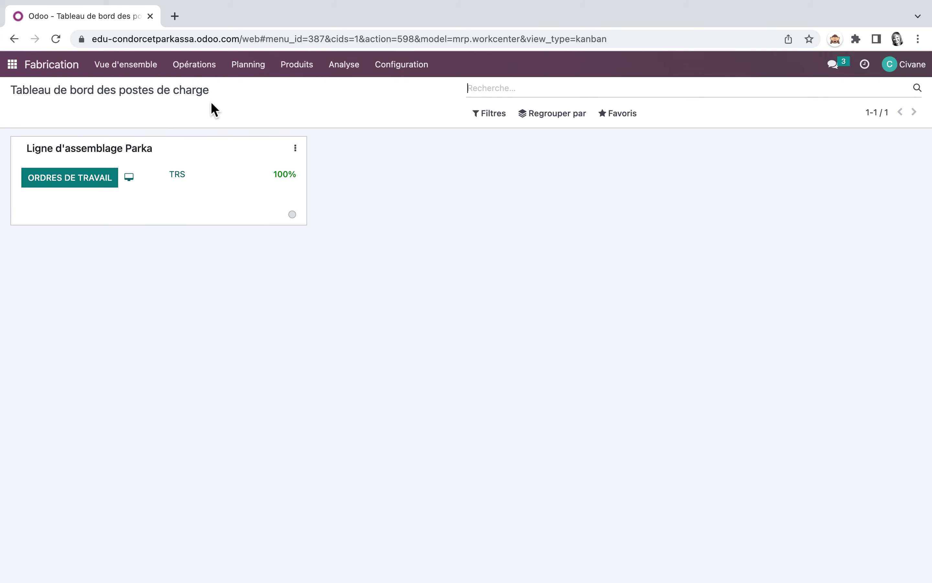
pyautogui.click(209, 71)
pyautogui.click(210, 91)
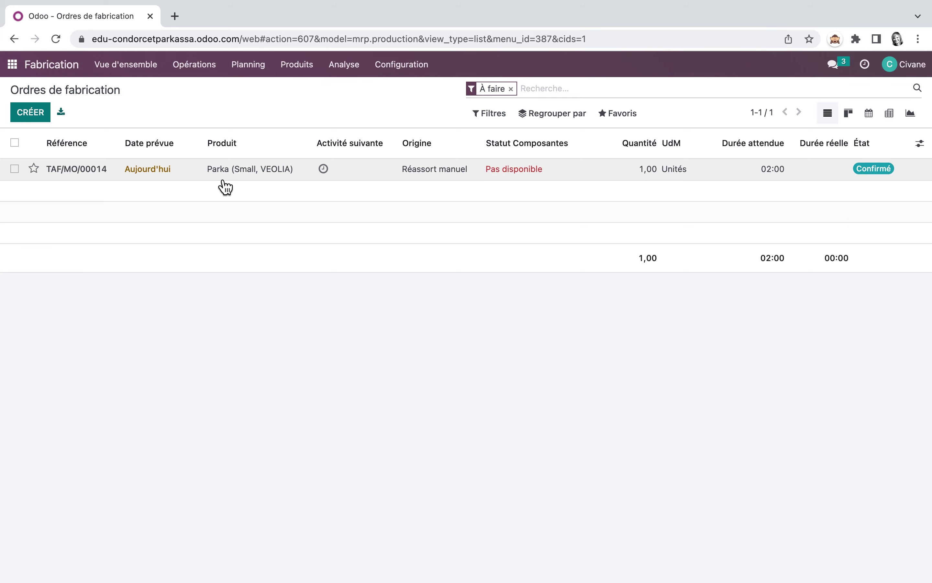
pyautogui.click(251, 179)
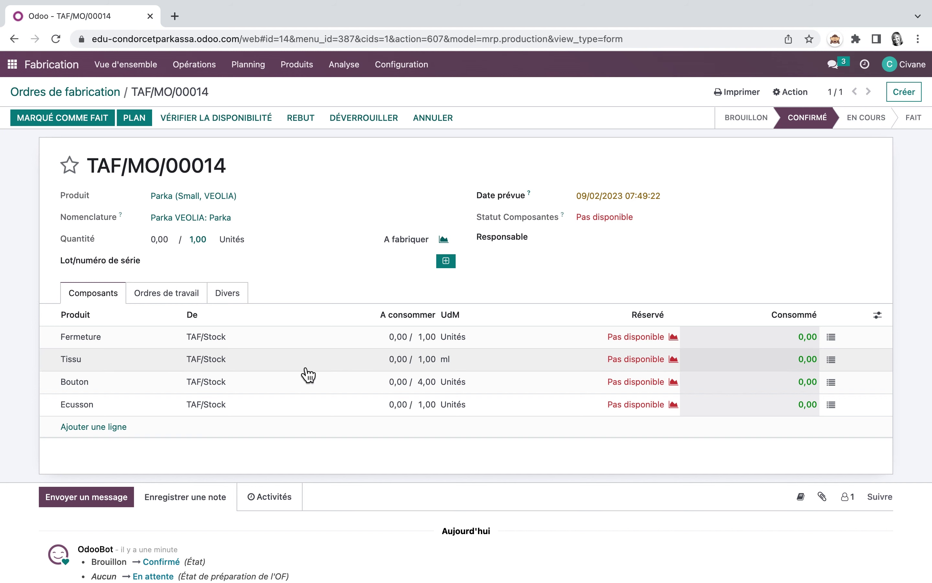
# Replenish 1 unit of Fermeture in the TUNISIE warehouse from its component line's stock forecast on the manufacturing order.
pyautogui.click(680, 339)
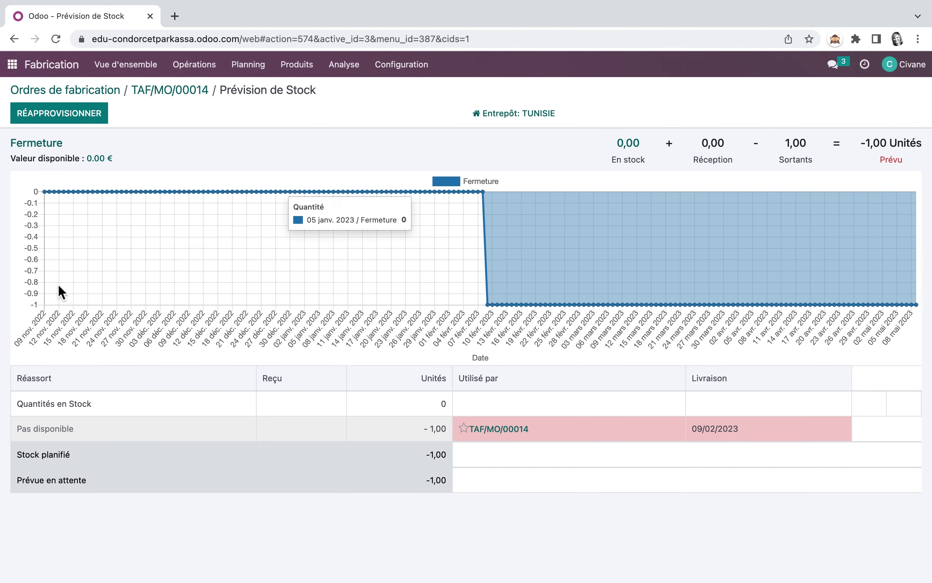
pyautogui.click(83, 118)
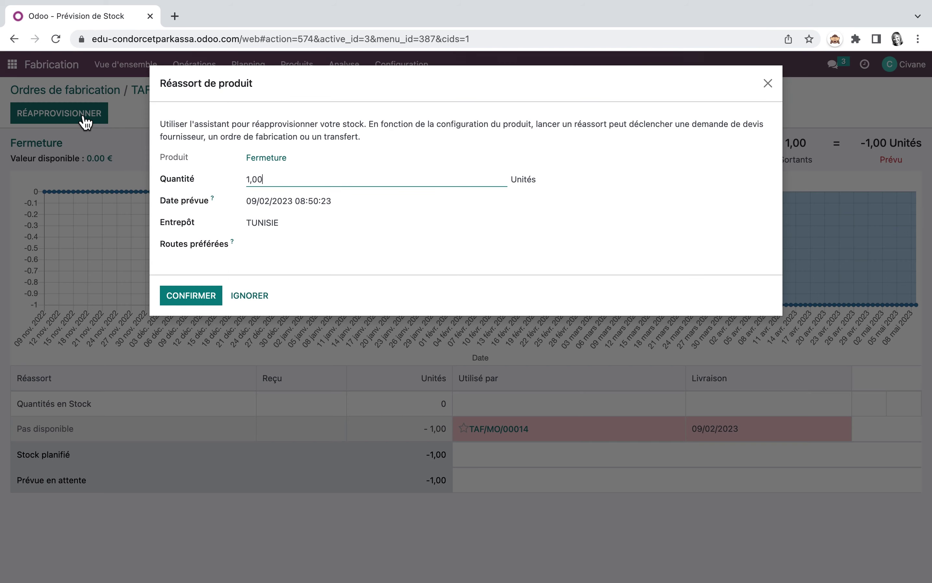
pyautogui.click(198, 296)
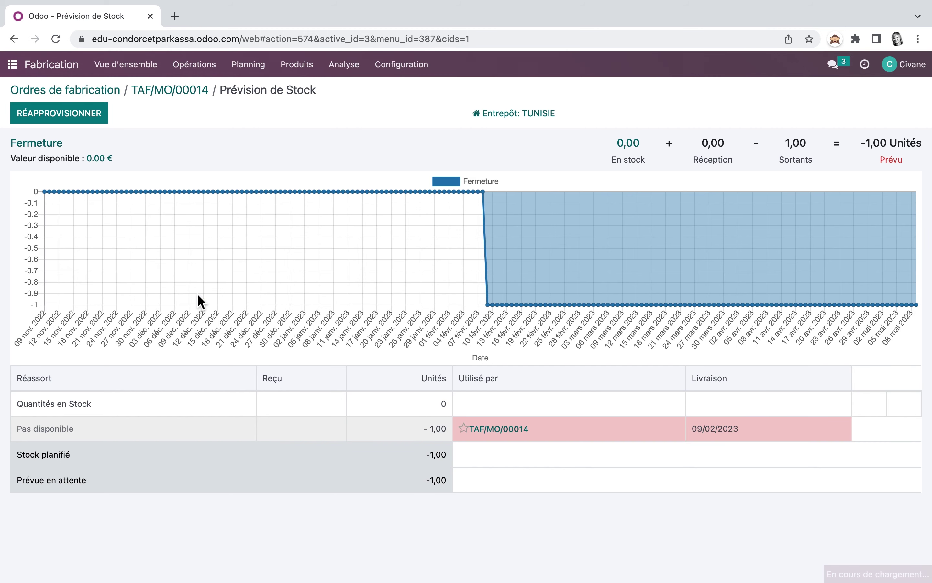
pyautogui.click(181, 91)
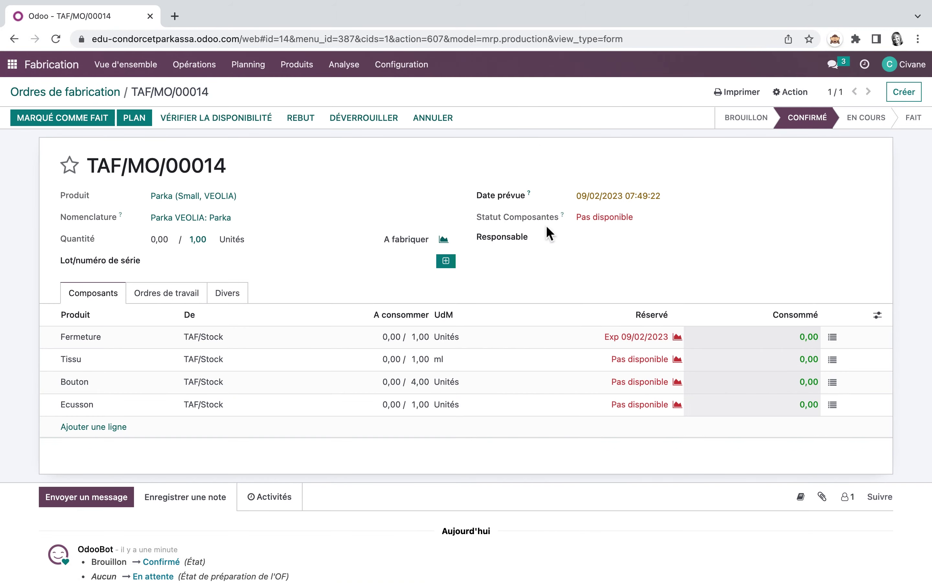
# Replenish 1 ml of Tissu in the TUNISIE warehouse from its component line's stock forecast, and return to the manufacturing order.
pyautogui.click(677, 361)
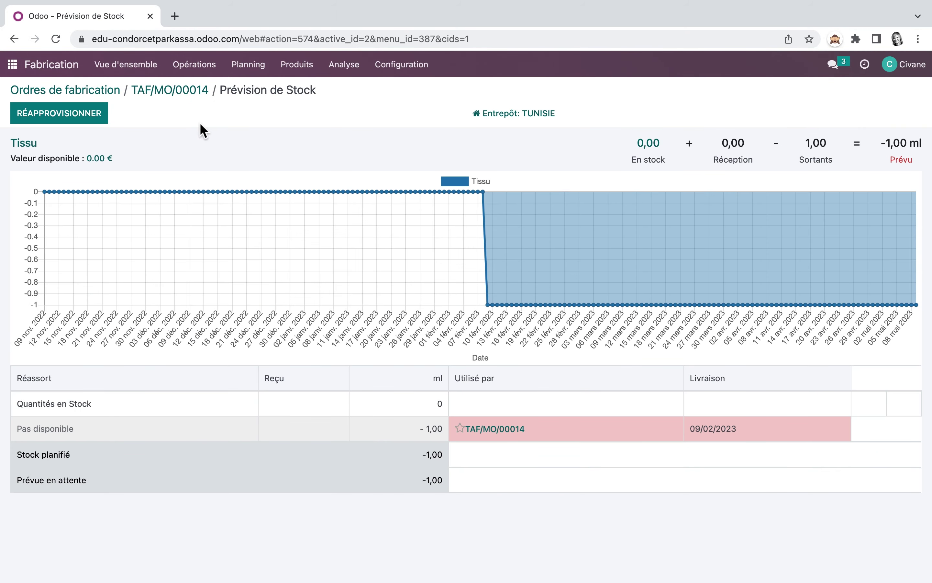
pyautogui.click(81, 116)
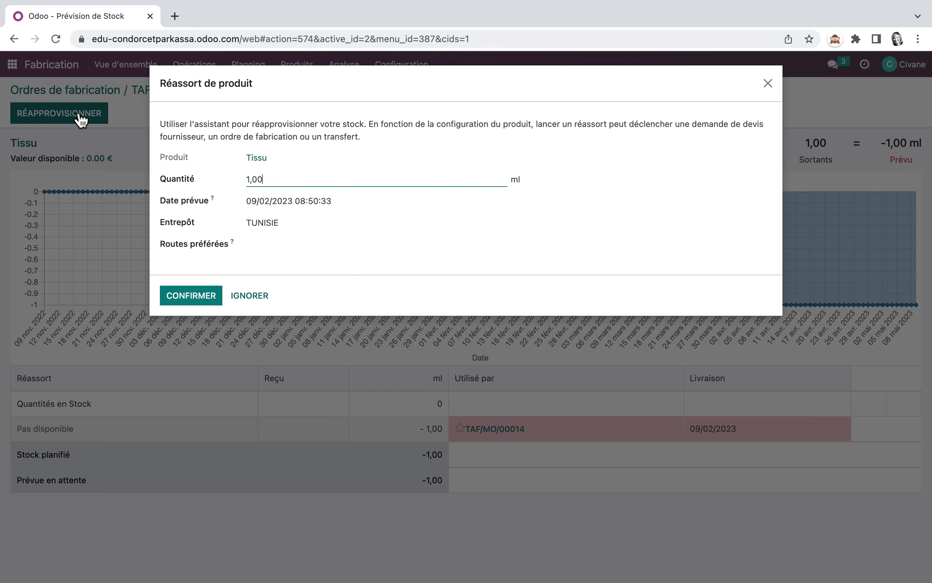
pyautogui.click(207, 300)
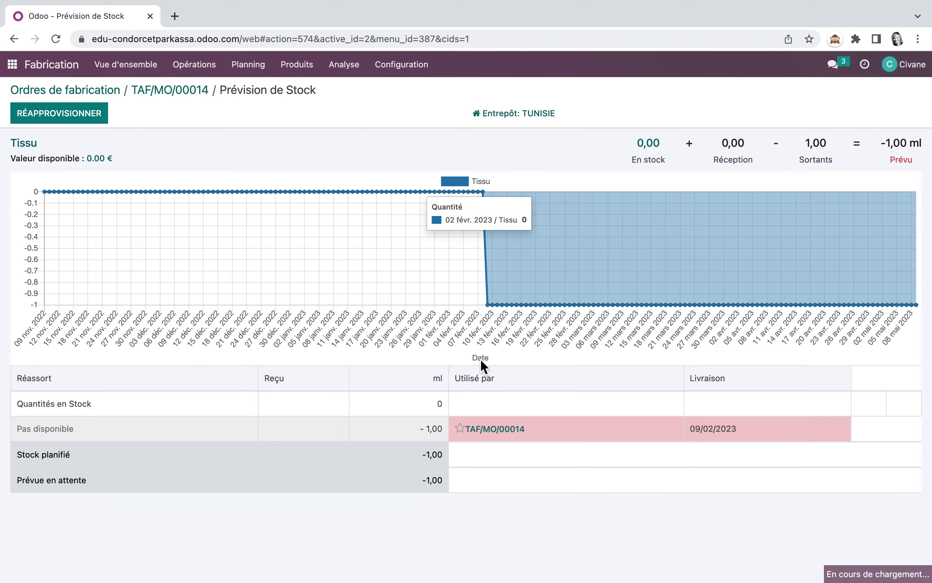
pyautogui.click(170, 90)
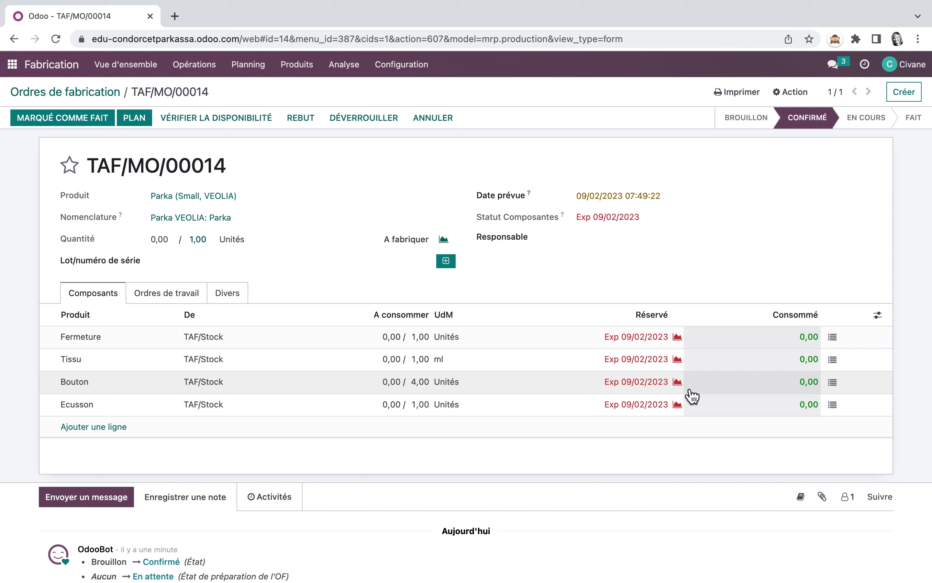
# Go to the Inventaire stock overview and list the waiting deliveries of the FRANCE warehouse.
pyautogui.click(12, 65)
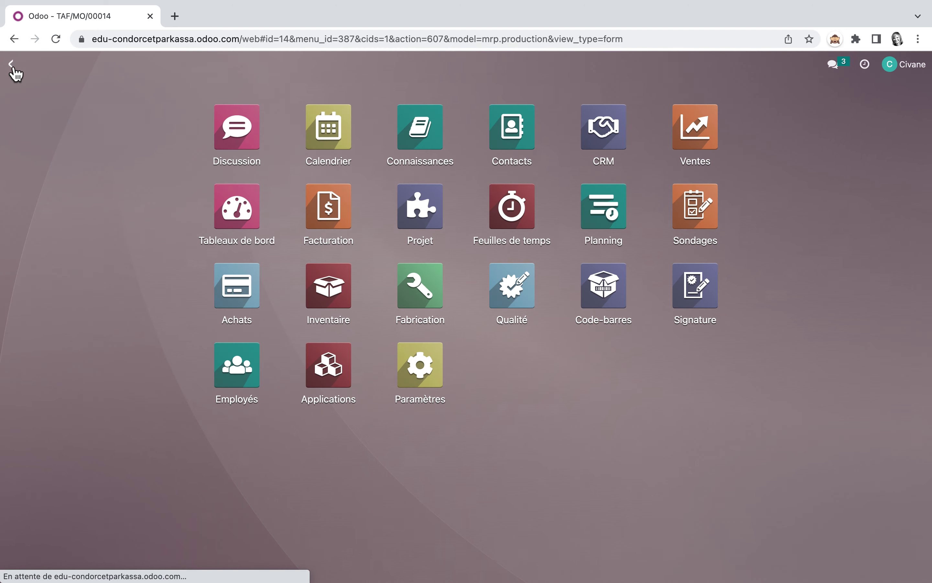
pyautogui.click(332, 301)
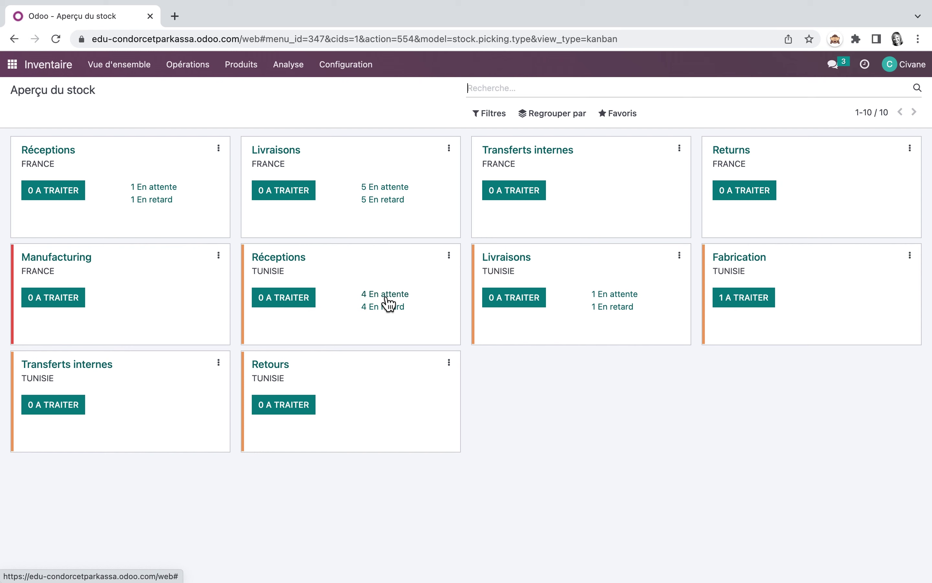
pyautogui.click(399, 189)
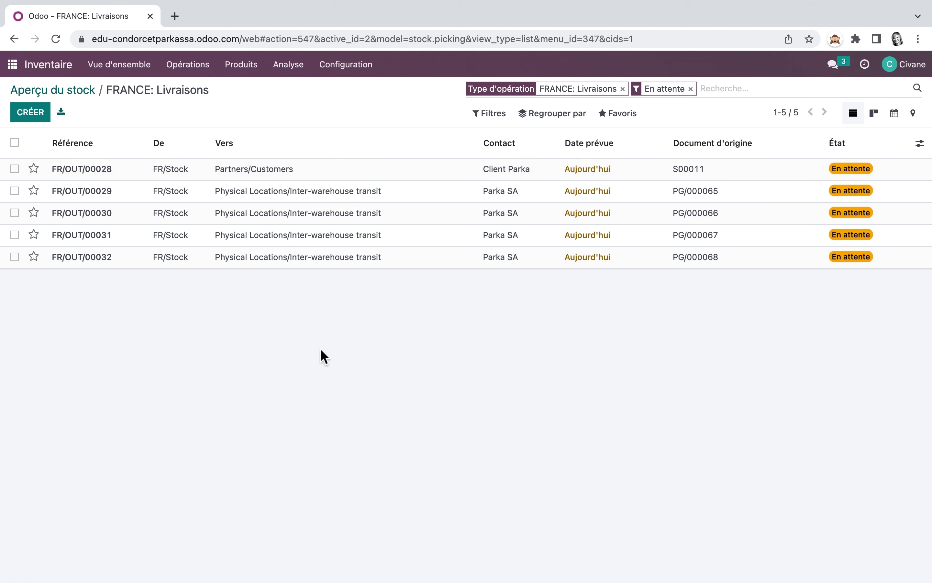
# Replenish 1 unit of Fermeture in the FRANCE warehouse from the stock forecast of delivery FR/OUT/00029, and return to the deliveries list.
pyautogui.click(338, 203)
pyautogui.click(200, 291)
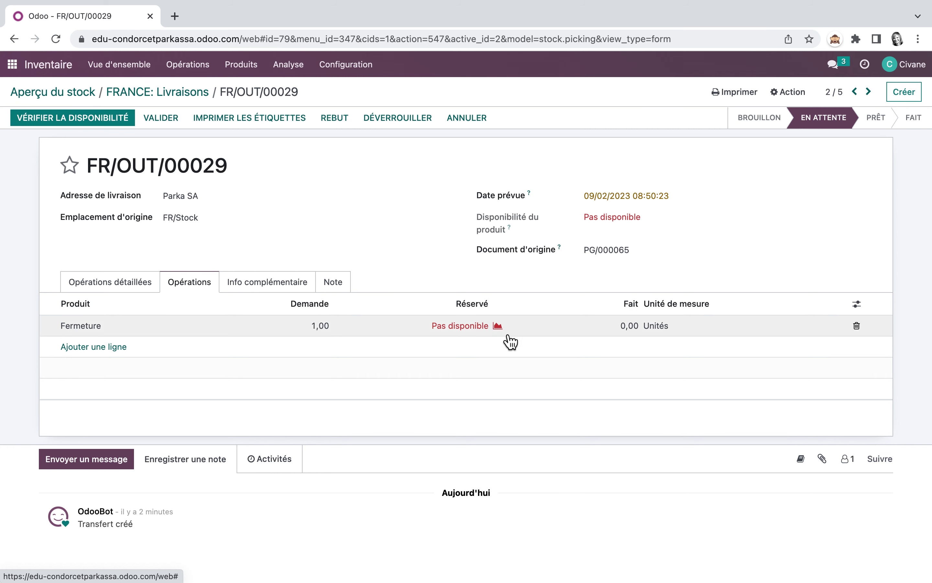
pyautogui.click(499, 326)
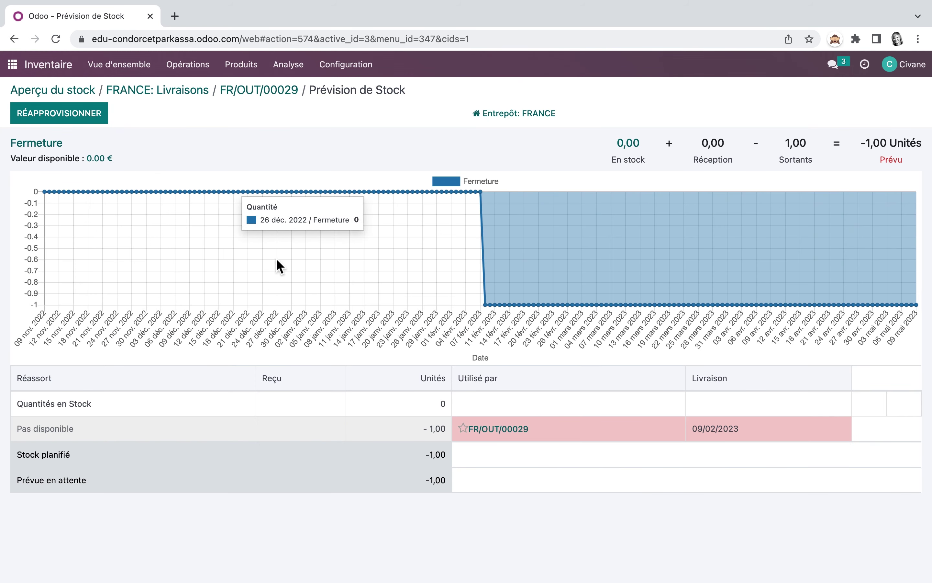
pyautogui.click(72, 116)
pyautogui.click(199, 296)
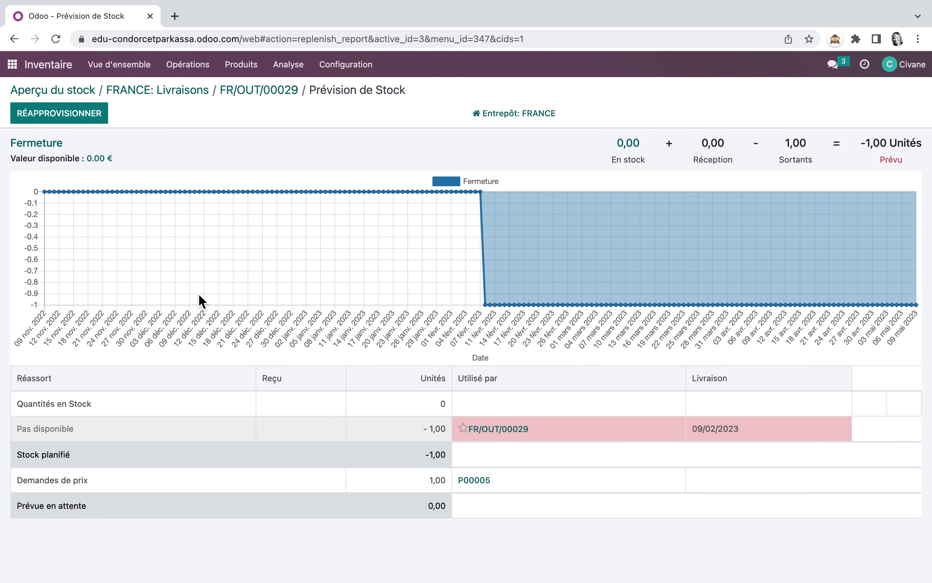
pyautogui.click(281, 95)
pyautogui.click(189, 92)
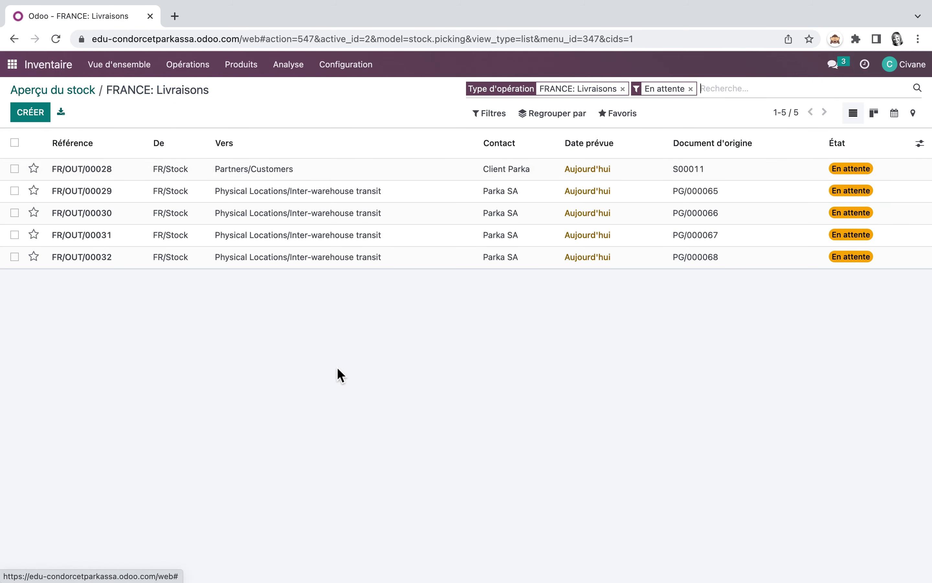
# Replenish 1 ml of Tissu in the FRANCE warehouse from the stock forecast of delivery FR/OUT/00030, and return to the deliveries list.
pyautogui.click(265, 213)
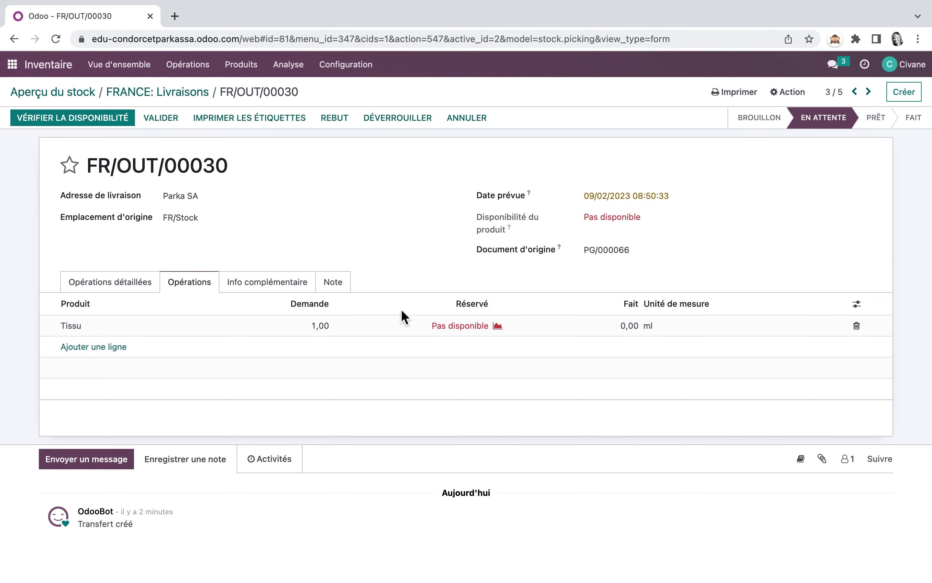
pyautogui.click(498, 326)
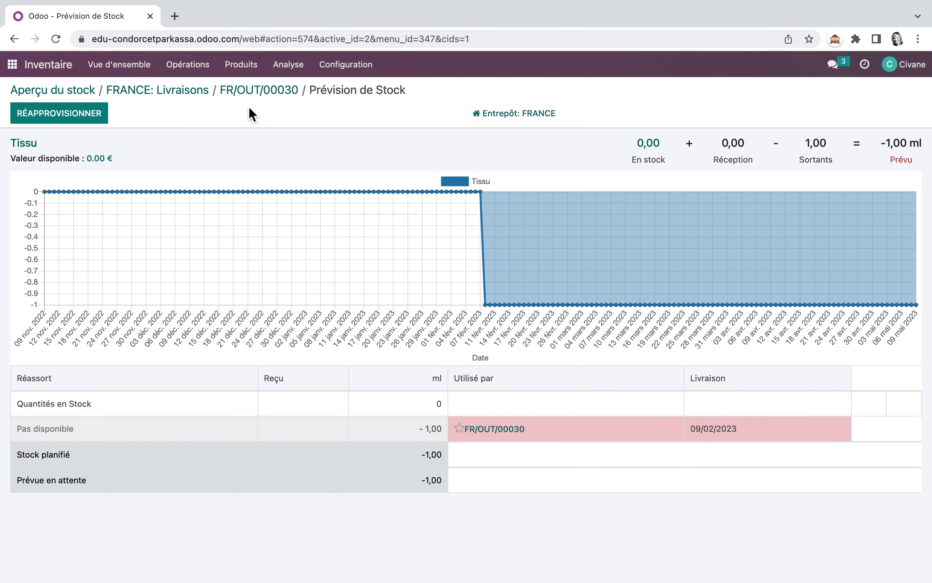
pyautogui.click(73, 123)
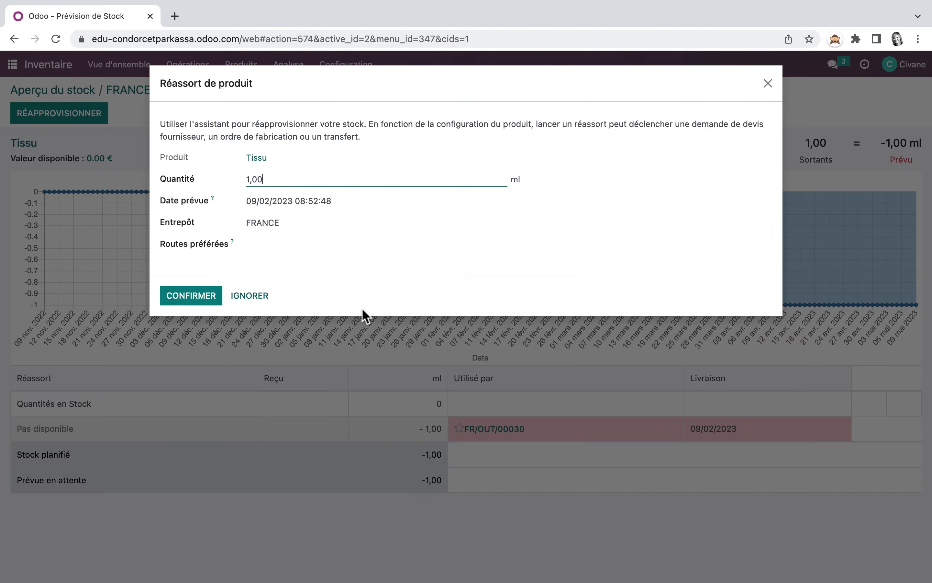
pyautogui.click(208, 301)
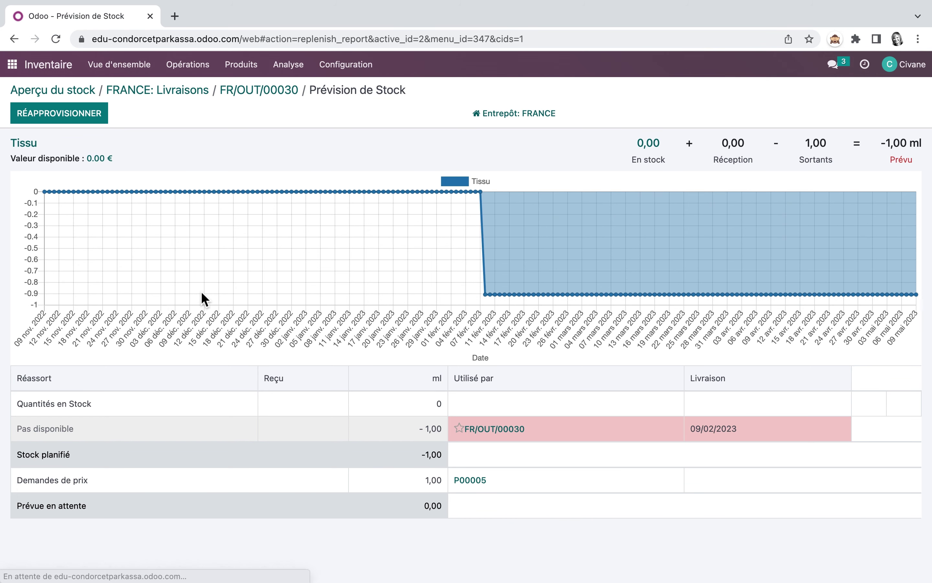
pyautogui.click(189, 95)
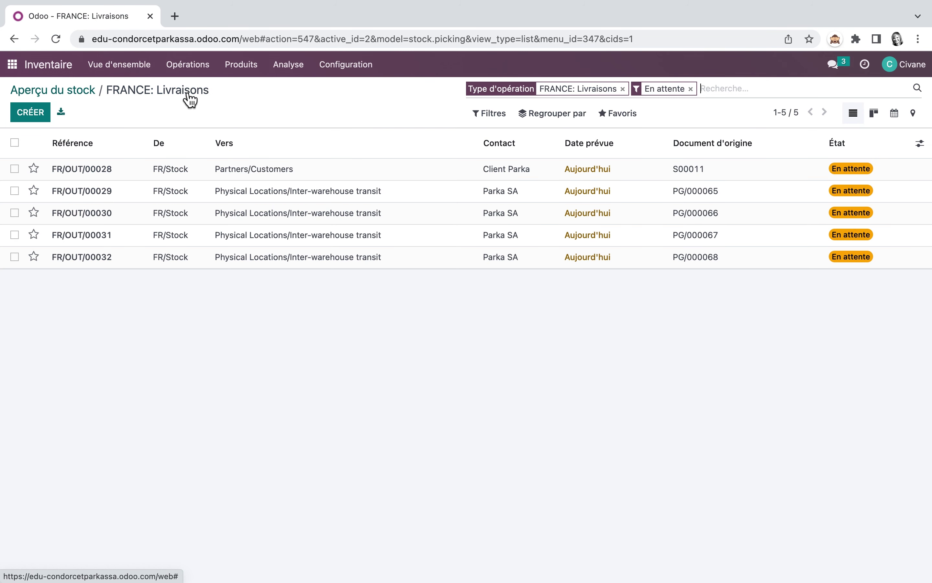
# Replenish 4 units of Bouton in the FRANCE warehouse from the stock forecast of delivery FR/OUT/00031, and return to the deliveries list.
pyautogui.click(341, 235)
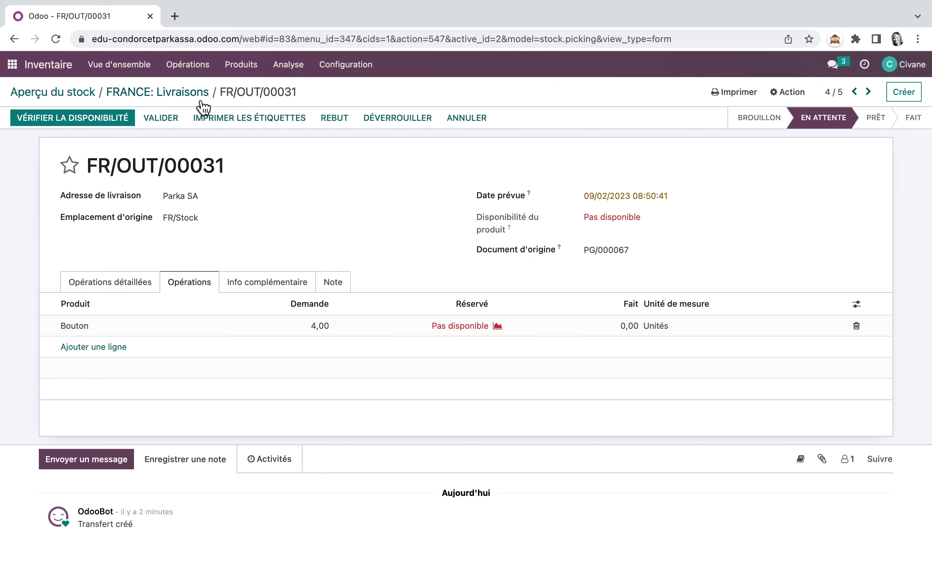
pyautogui.click(499, 325)
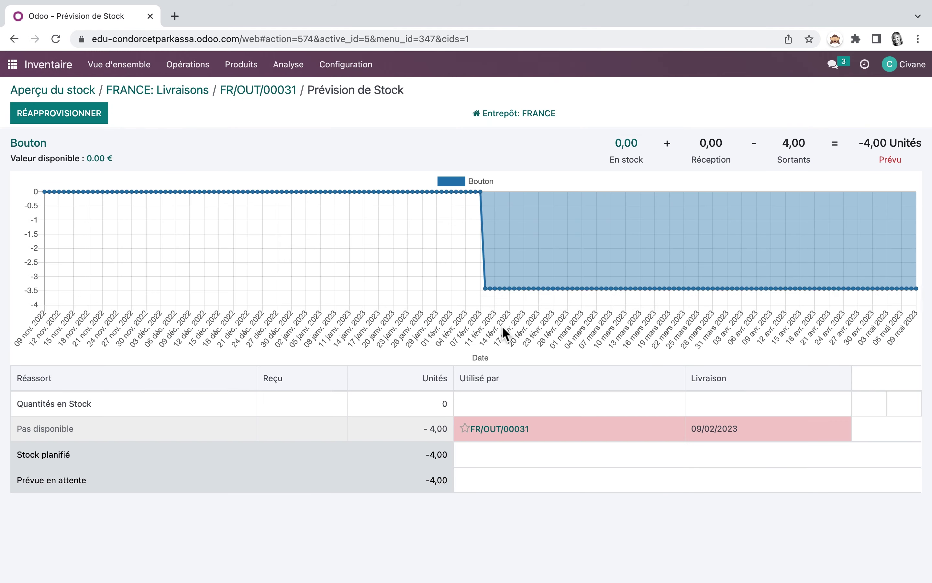
pyautogui.click(88, 118)
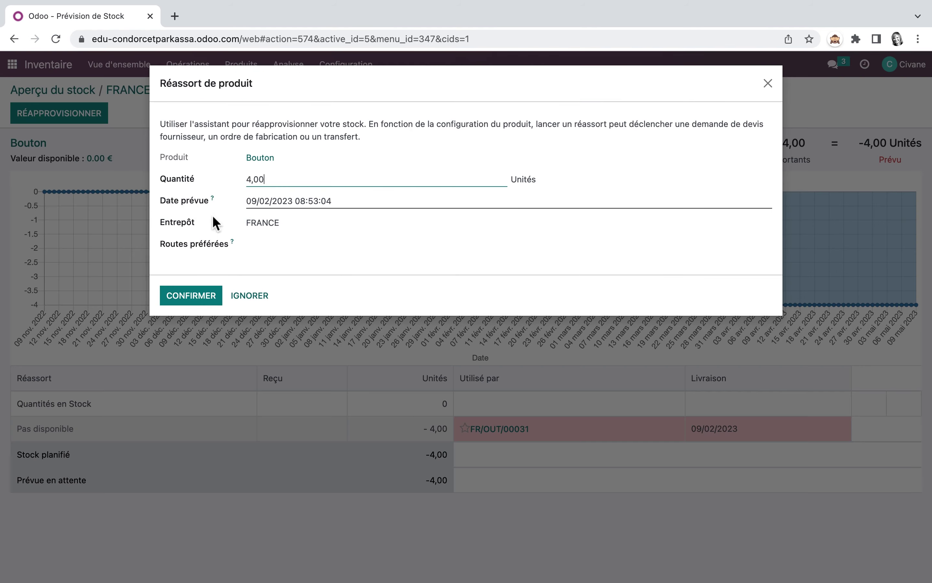
pyautogui.click(197, 297)
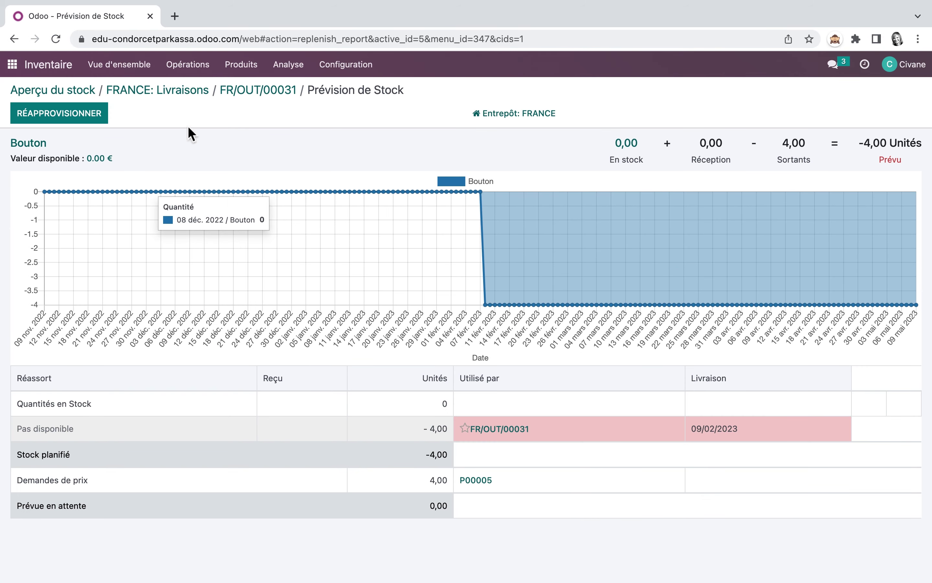
pyautogui.click(188, 92)
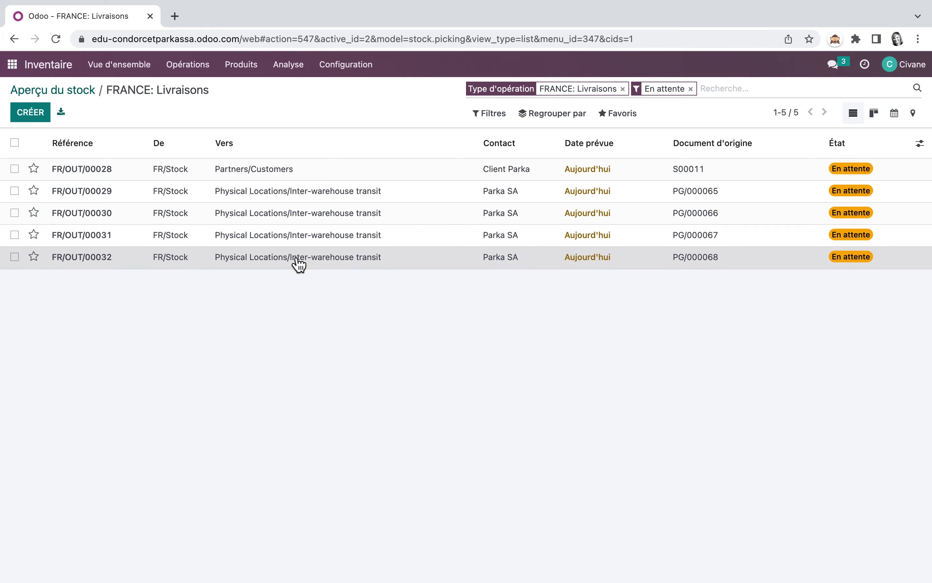
# Replenish 1 unit of Ecusson in the FRANCE warehouse from the stock forecast of delivery FR/OUT/00032.
pyautogui.click(293, 256)
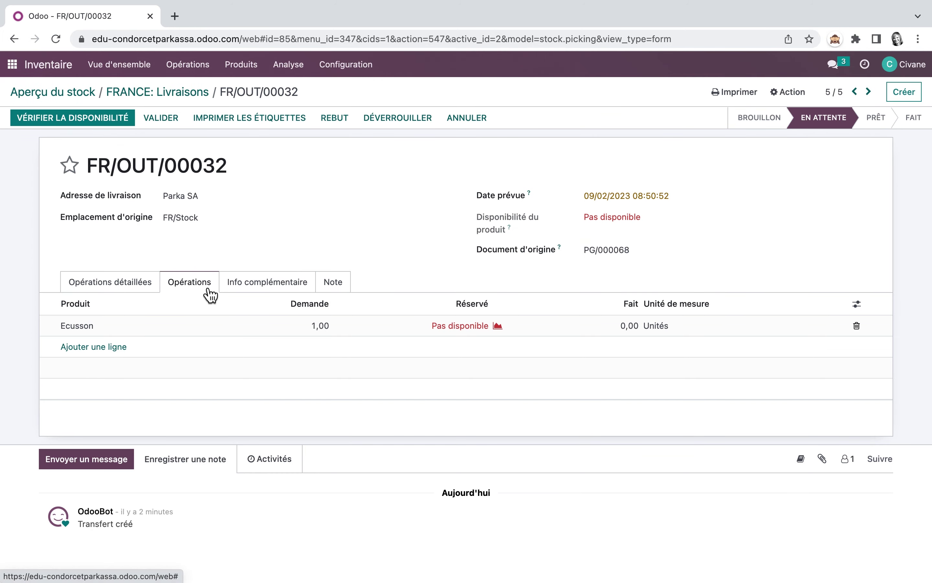
pyautogui.click(497, 326)
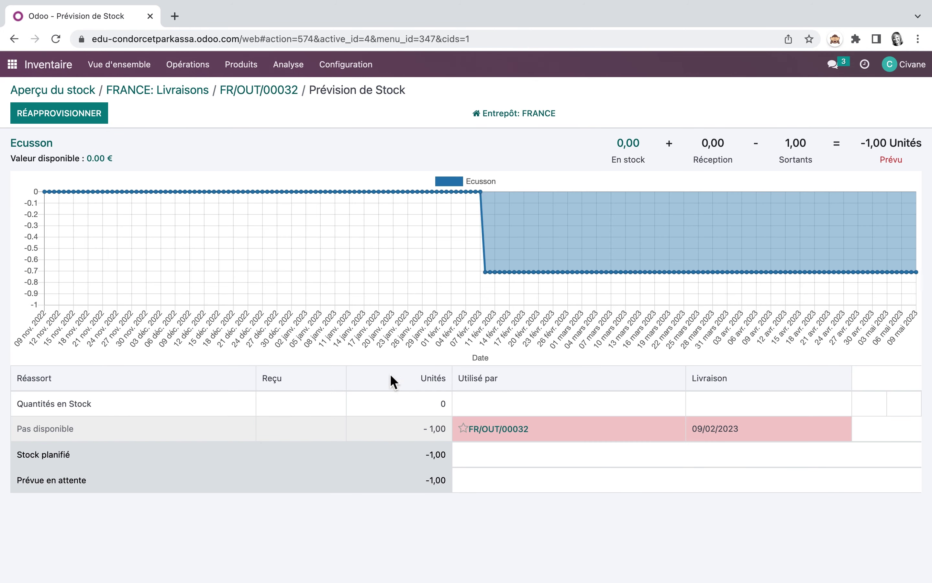
pyautogui.click(82, 125)
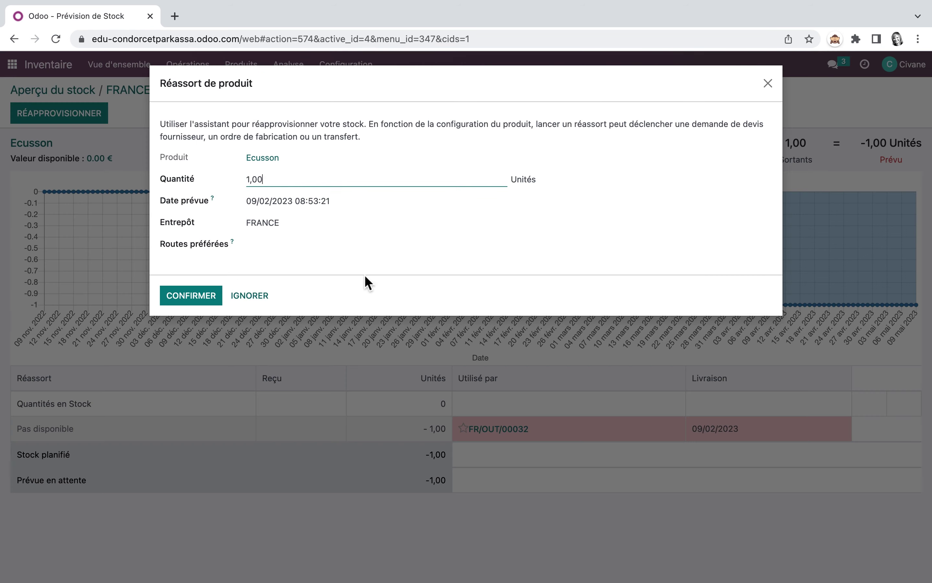
pyautogui.click(217, 299)
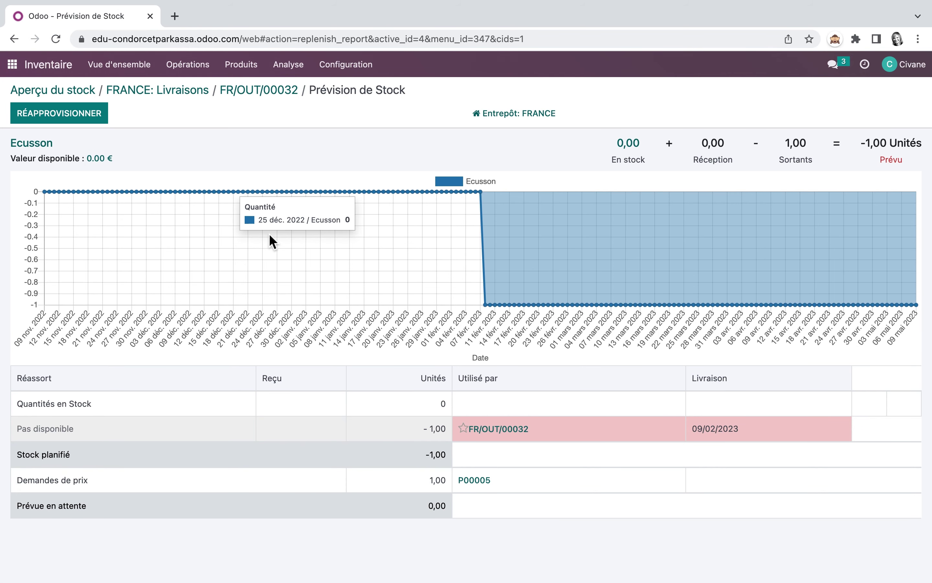
# Open request for quotation P00005 for Fournisseur MP Parka in Achats and confirm it as a purchase order.
pyautogui.click(12, 64)
pyautogui.click(208, 279)
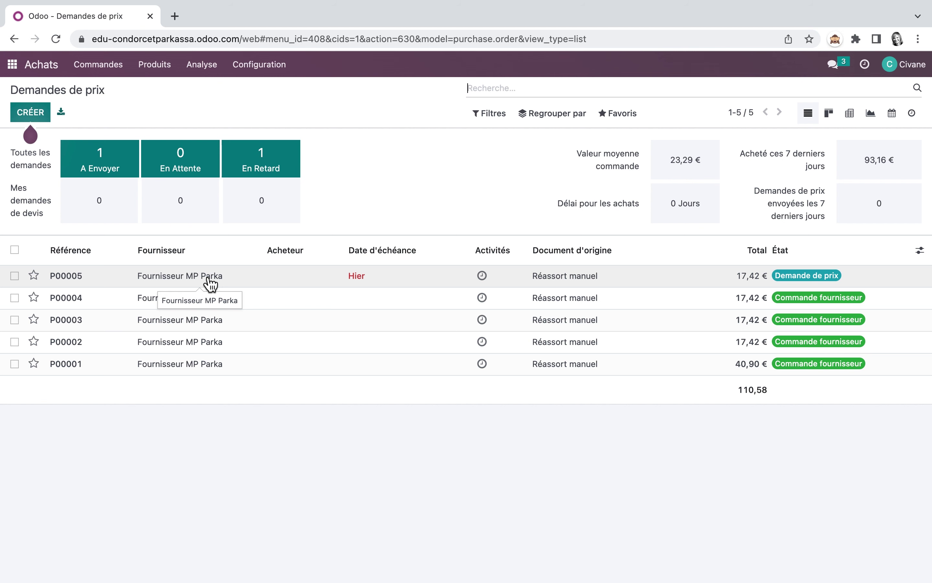
pyautogui.click(203, 286)
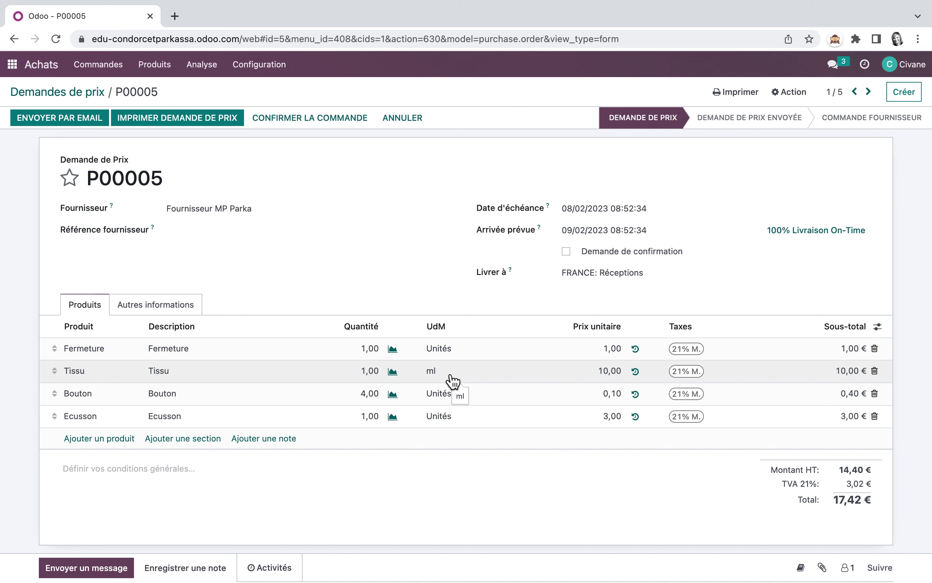
pyautogui.click(329, 121)
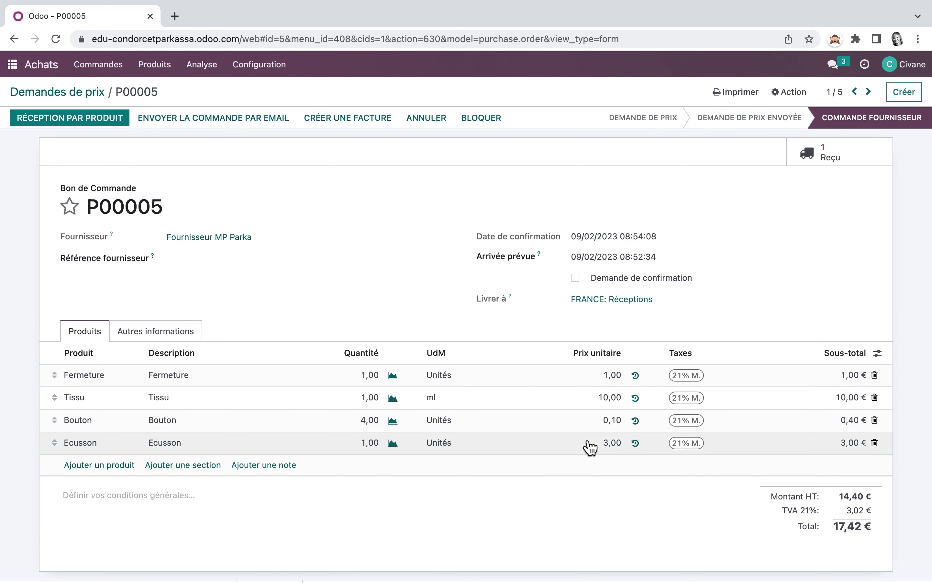
# Start a quality alert from the purchase order's receipt, titled "Problème avec l'emballage", for the product Fermeture.
pyautogui.click(841, 153)
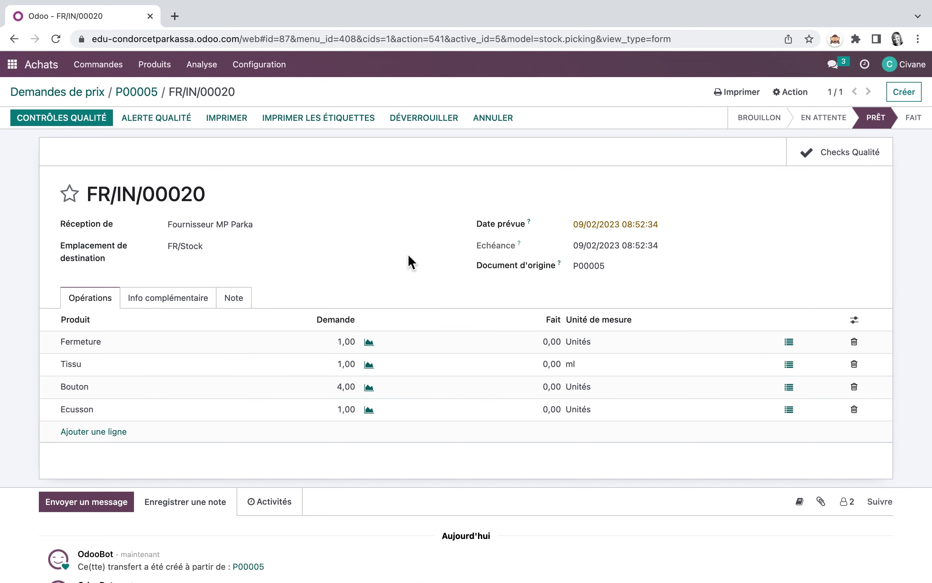
pyautogui.click(156, 117)
pyautogui.write('Pro')
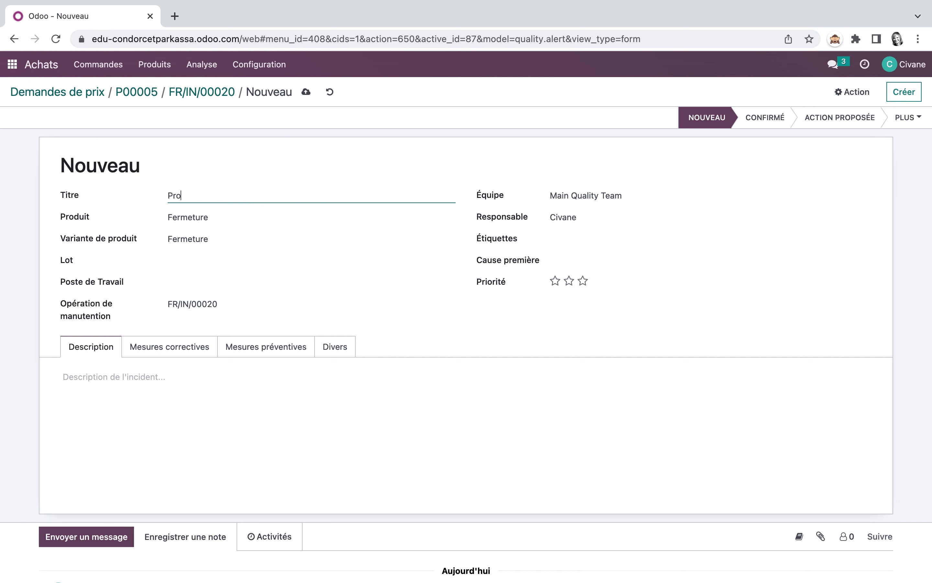
pyautogui.write('blème avec ')
pyautogui.write("l'e")
pyautogui.press('BackSpace')
pyautogui.write("'embv")
pyautogui.write('llage')
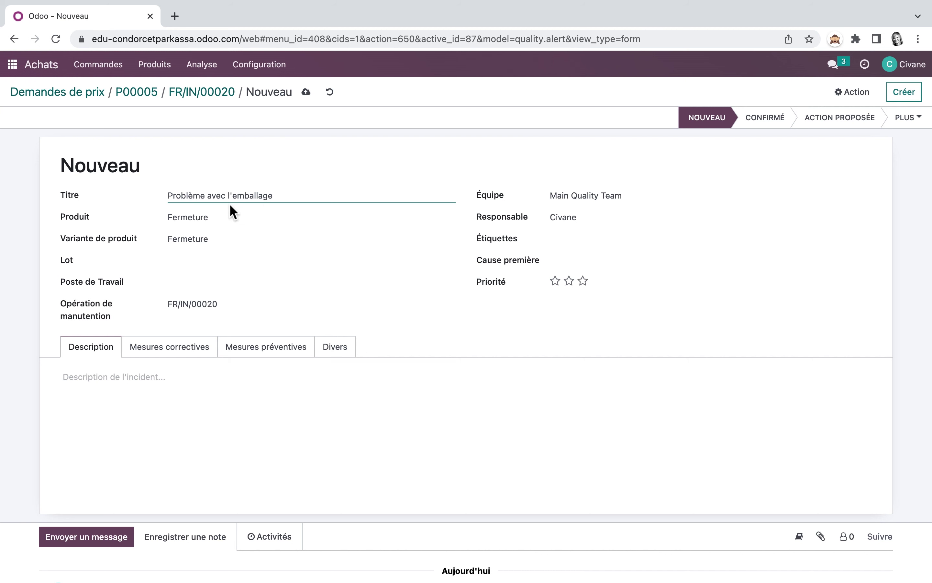
# Describe the incident in the quality alert as "Emballage est troué", save the alert, and view its corrective and preventive measures sections.
pyautogui.click(122, 378)
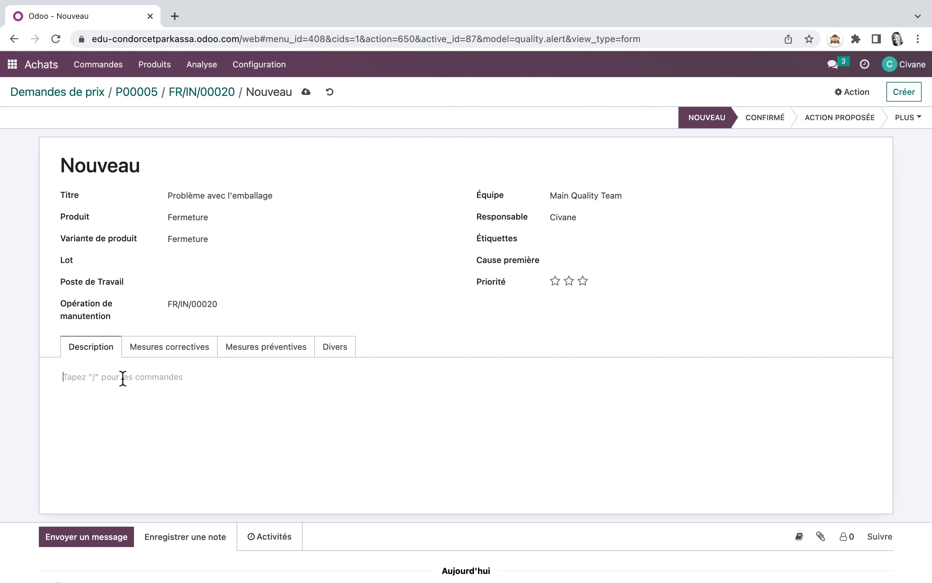
pyautogui.write('Emballage est')
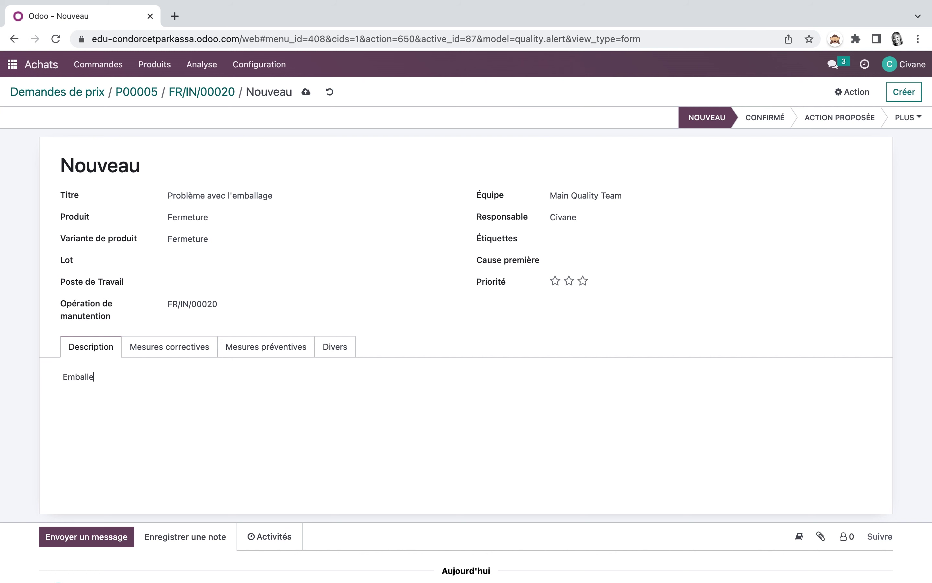
pyautogui.write(' troué')
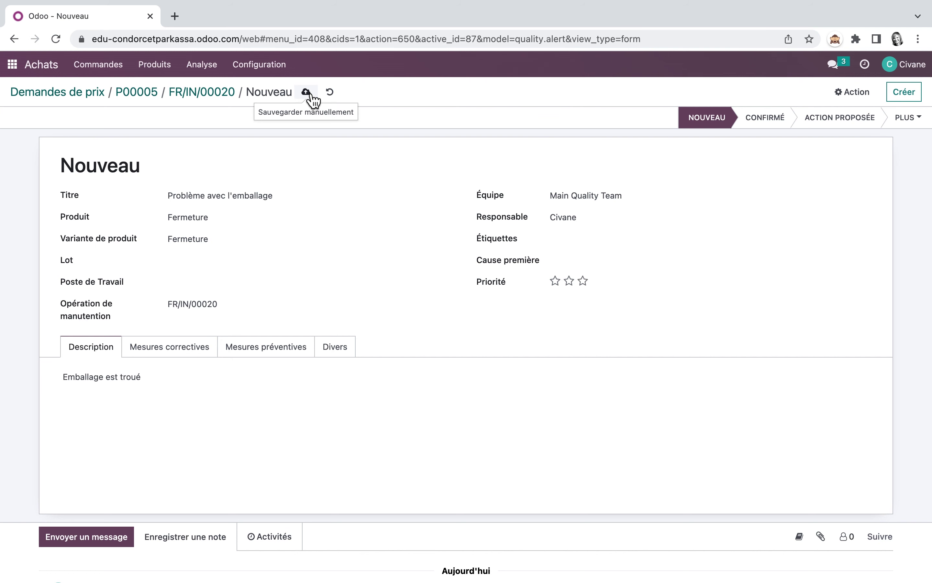
pyautogui.click(306, 92)
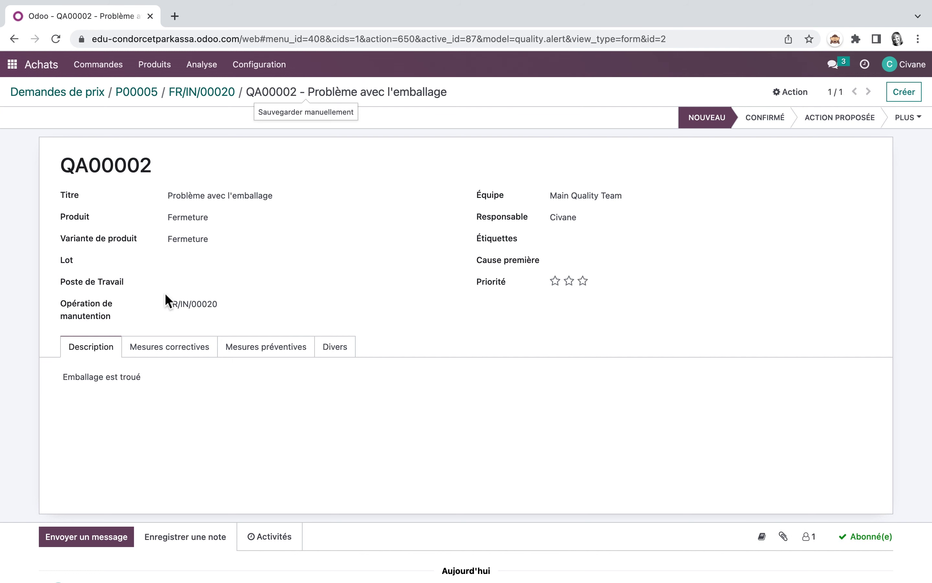
pyautogui.click(184, 356)
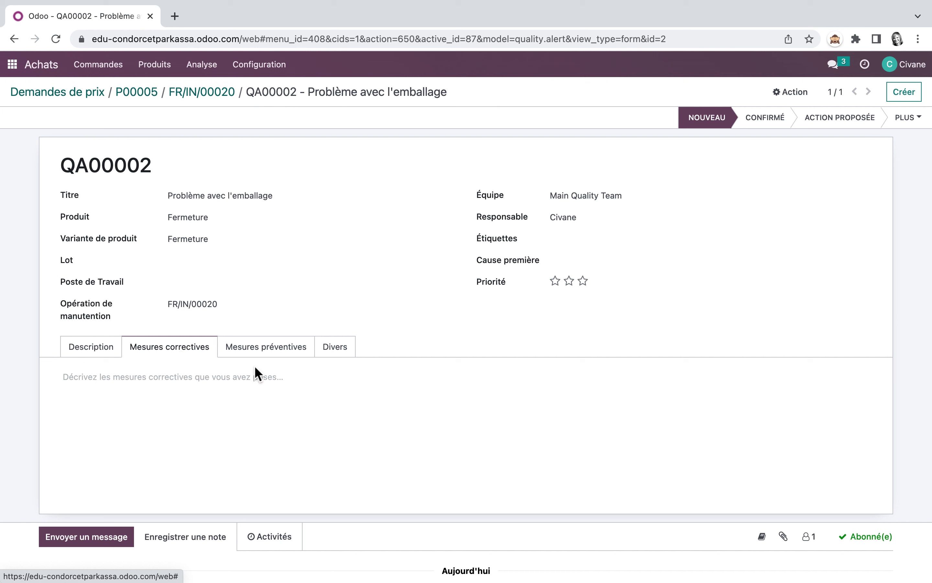
pyautogui.click(274, 358)
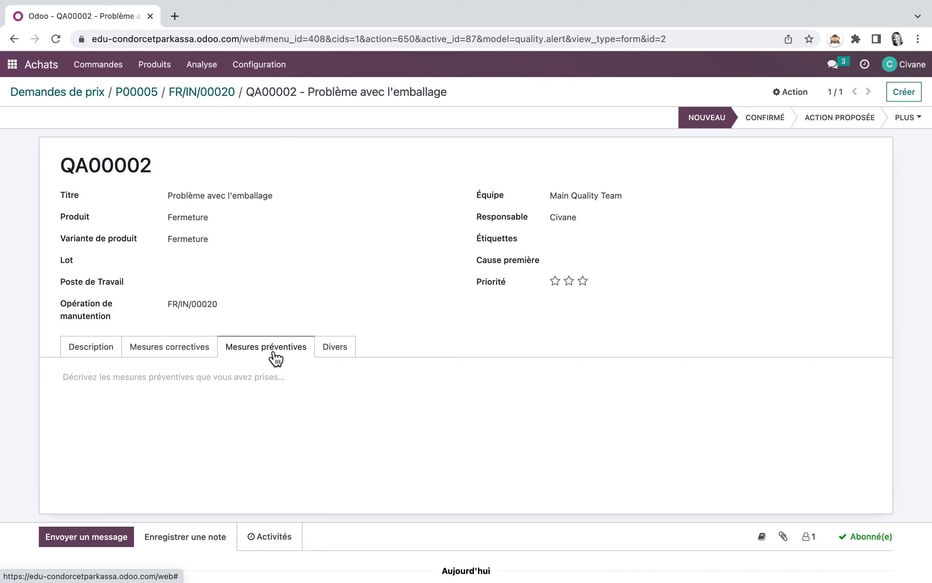
# Return to receipt FR/IN/00020, check its linked quality alert, and record the "Vérification des MP" quality check as failed (Échec).
pyautogui.click(214, 93)
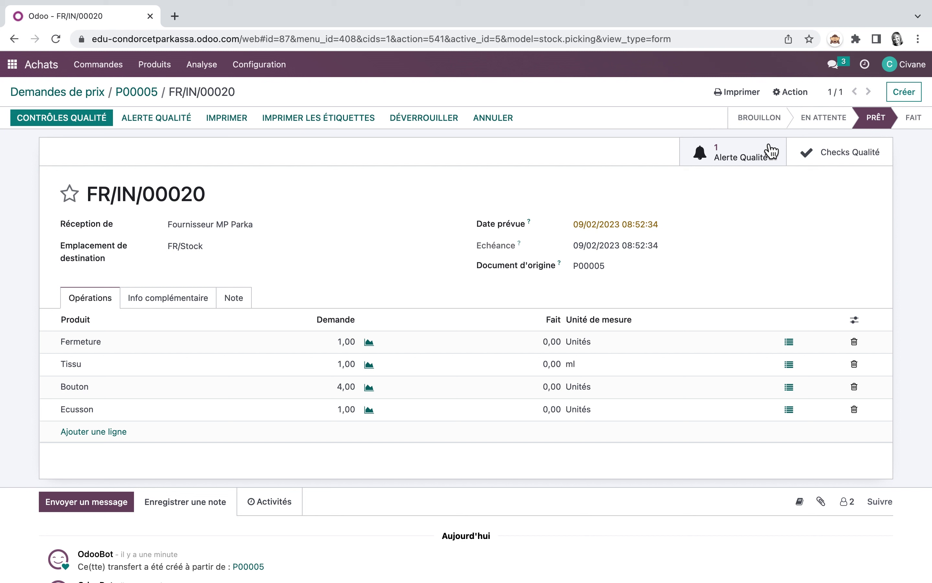
pyautogui.click(742, 152)
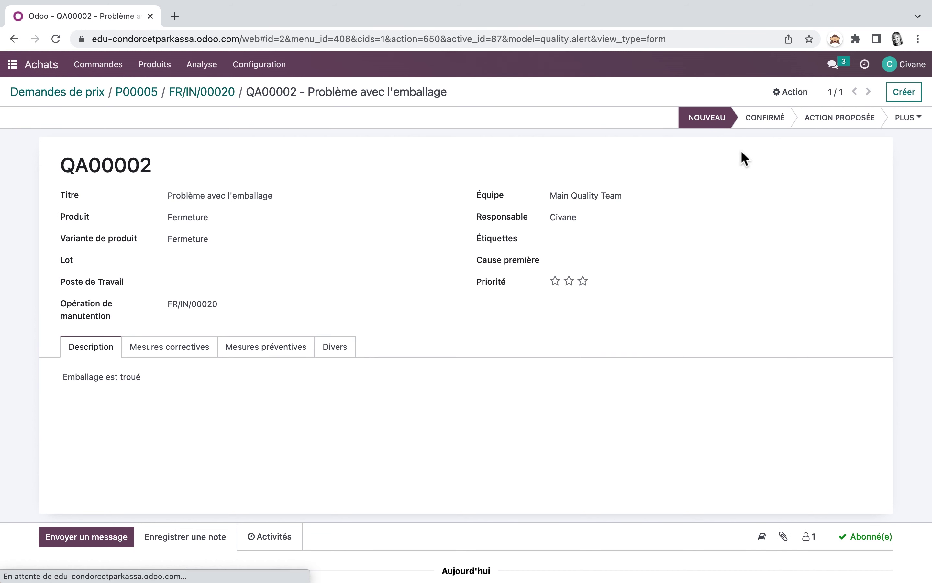
pyautogui.click(215, 101)
pyautogui.click(82, 120)
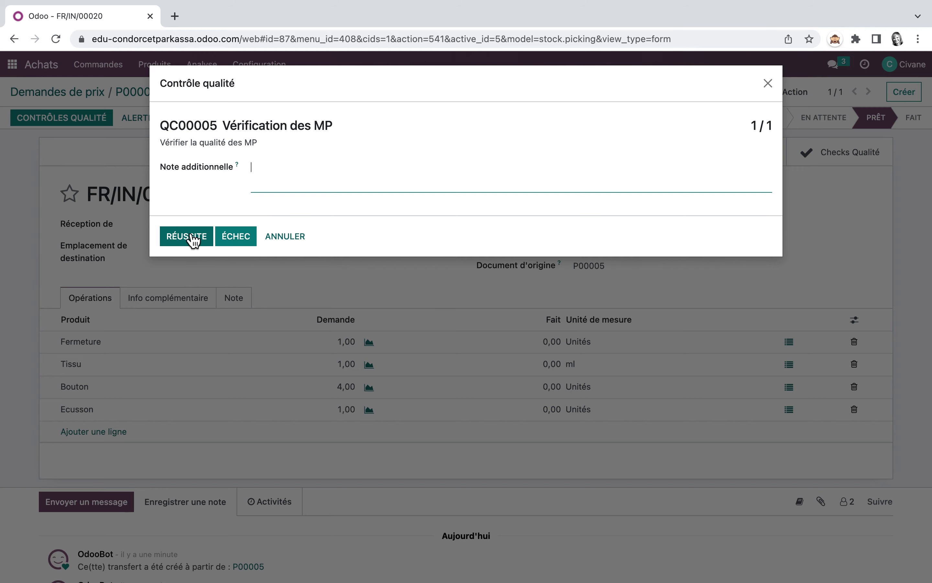
pyautogui.click(769, 88)
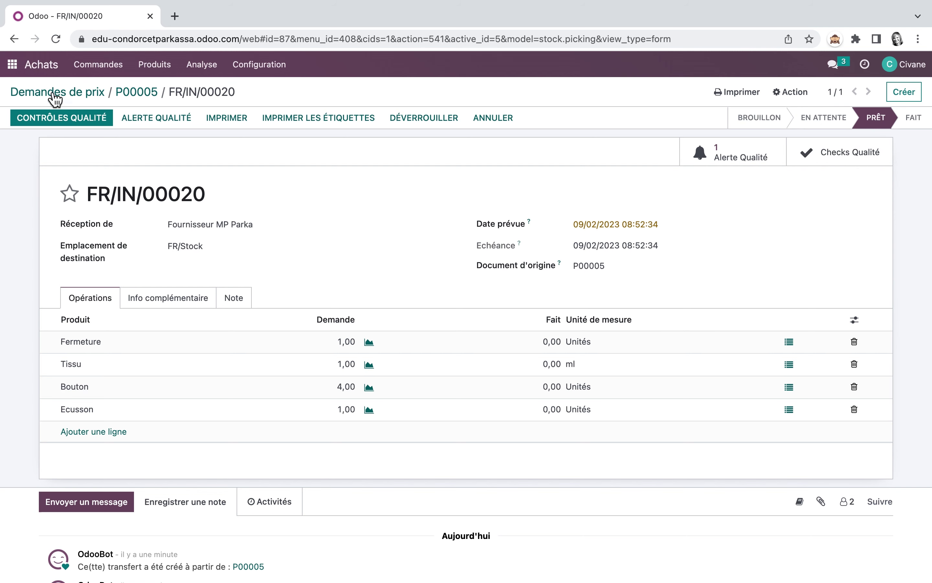
pyautogui.click(76, 122)
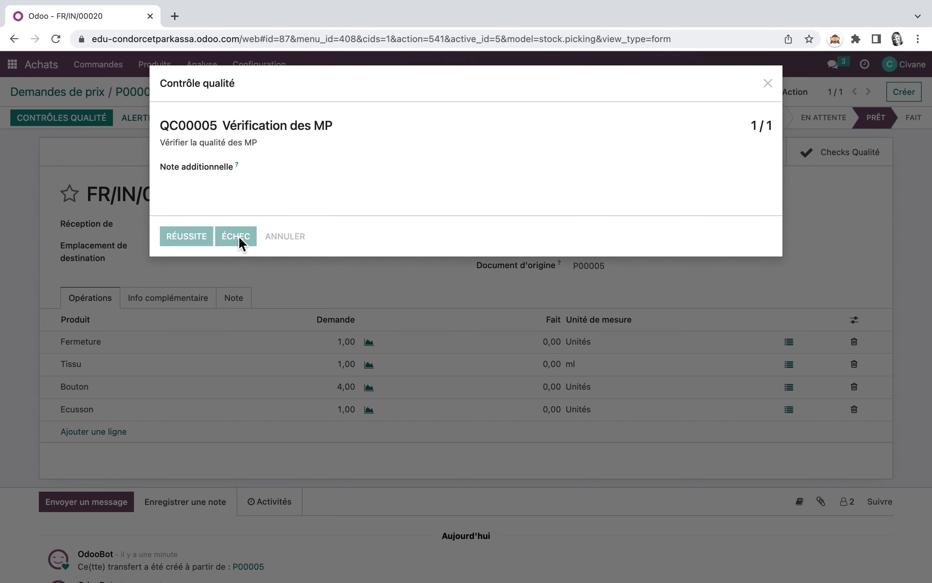
pyautogui.click(237, 237)
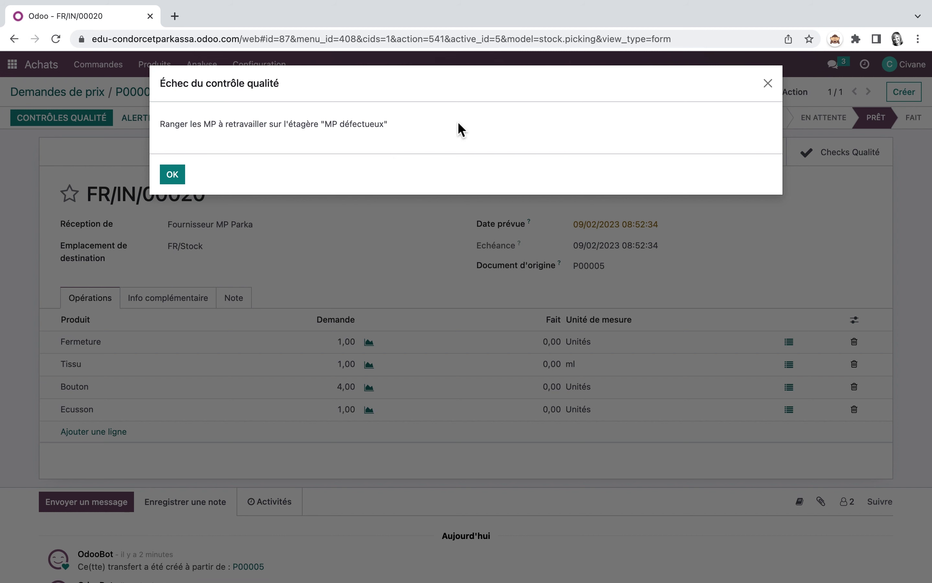
pyautogui.click(174, 175)
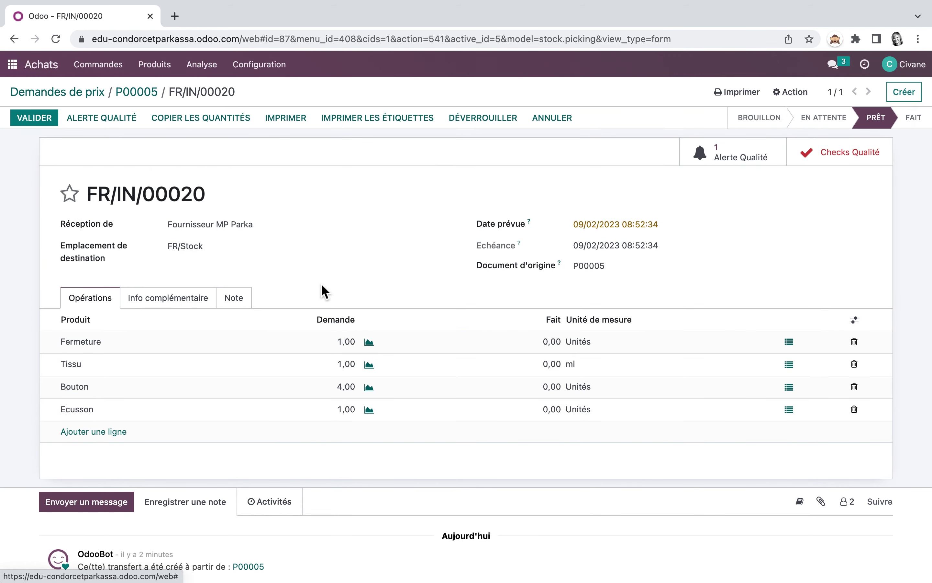
# Check Fermeture's destination in its detailed operations, copy the demanded quantities into the done quantities, and validate receipt FR/IN/00020.
pyautogui.click(789, 342)
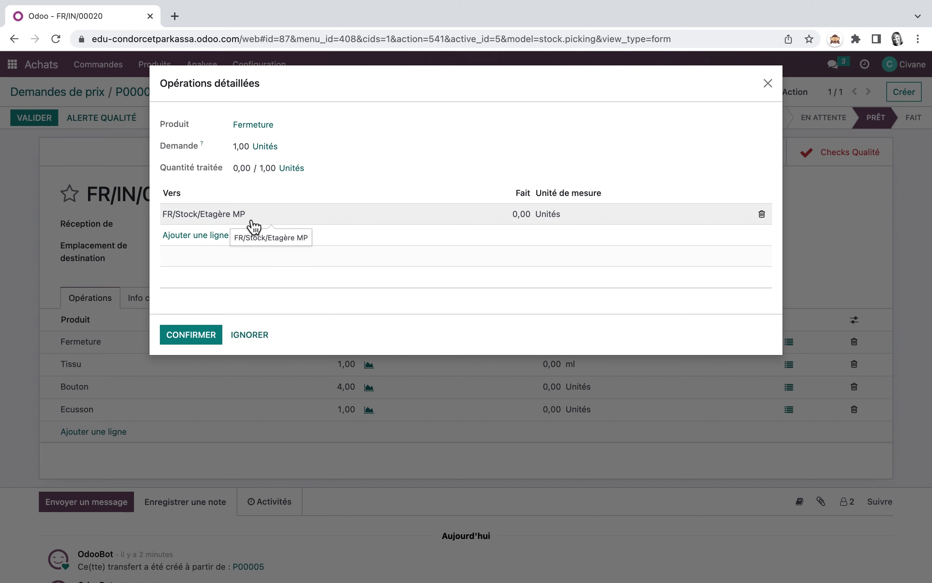
pyautogui.click(768, 83)
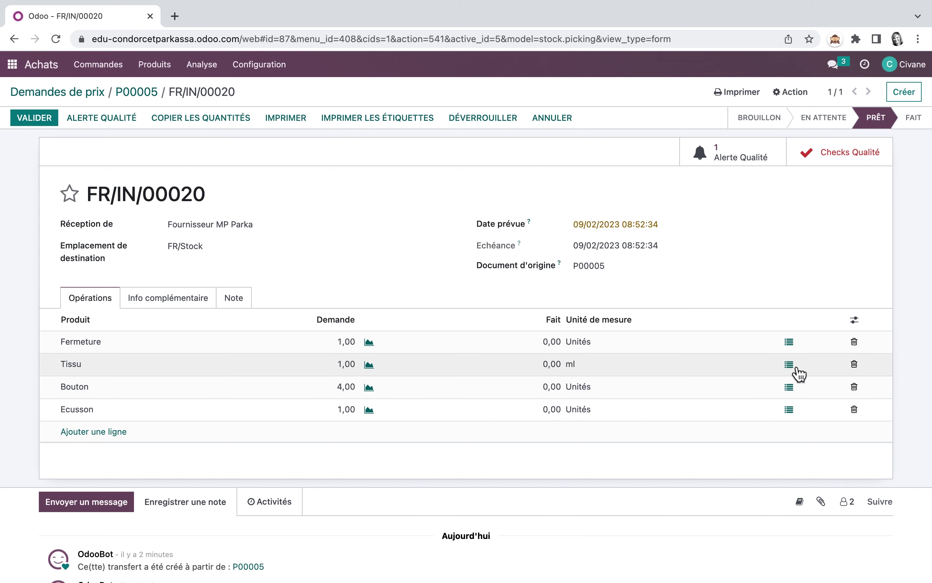
pyautogui.click(790, 342)
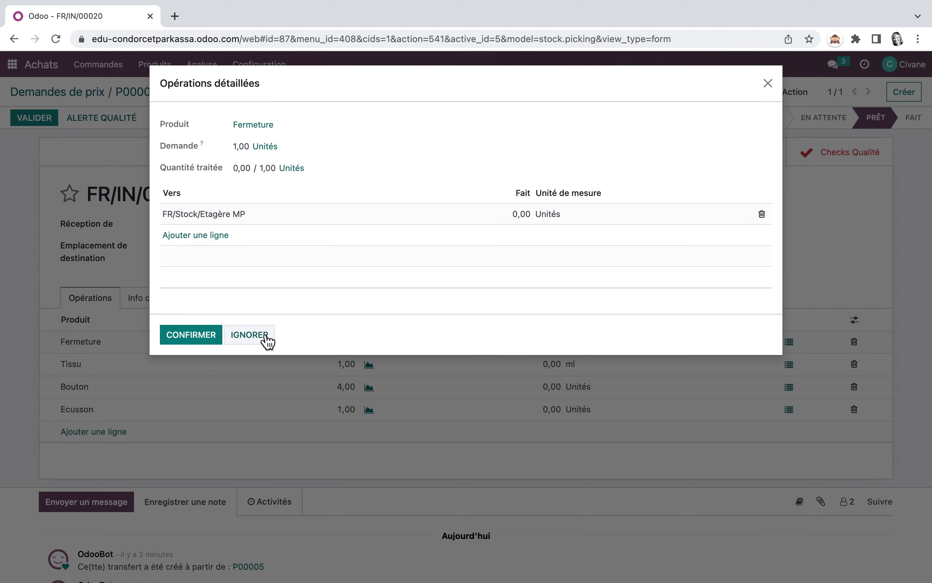
pyautogui.click(768, 83)
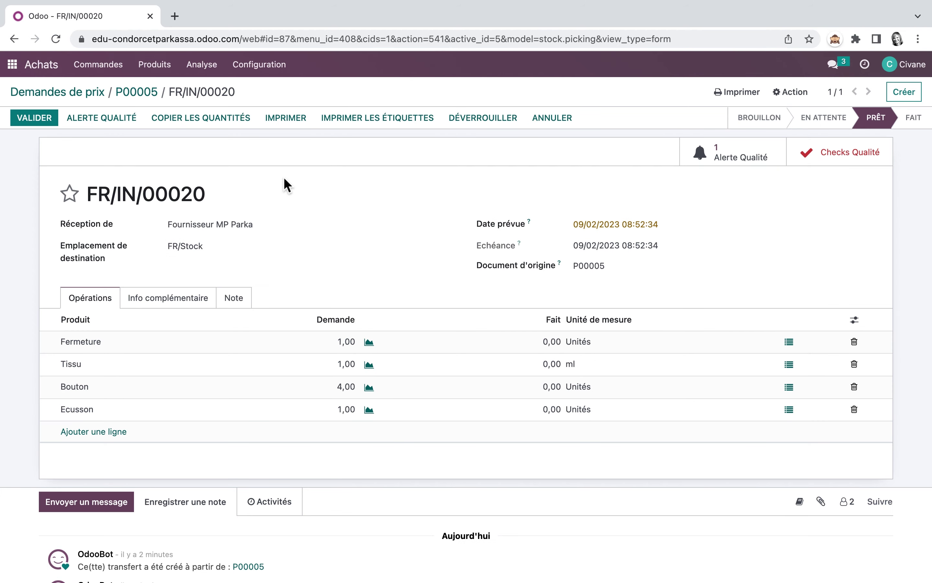
pyautogui.click(229, 121)
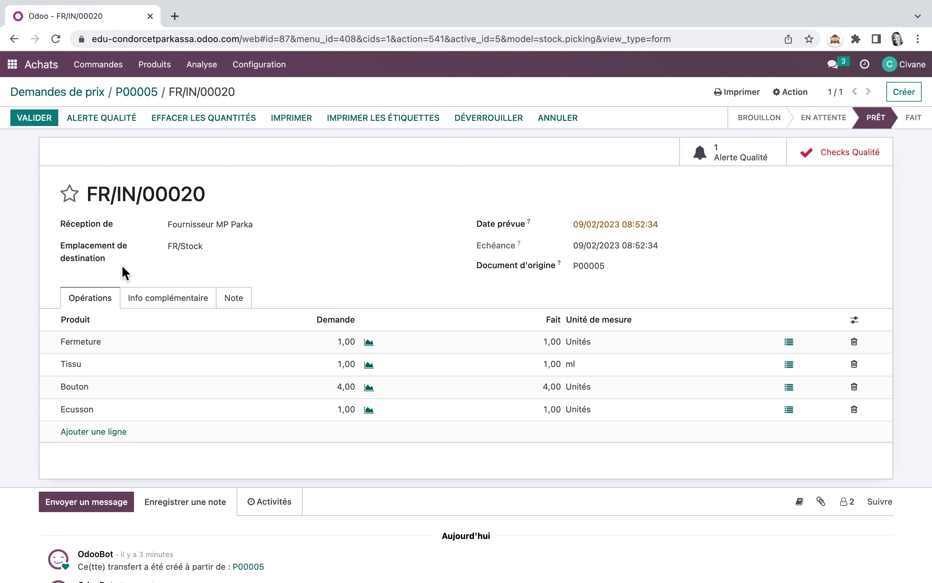
pyautogui.click(41, 121)
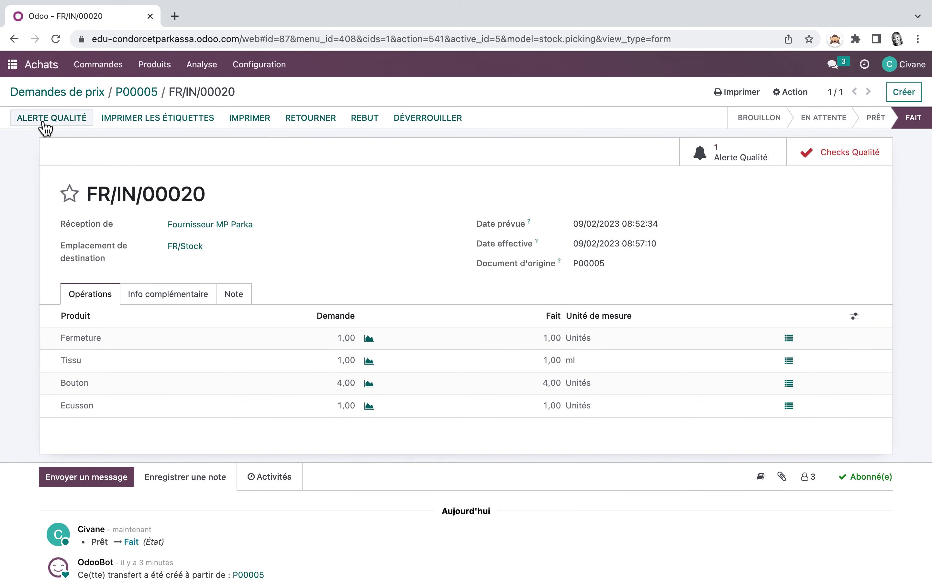
# Switch to Qualité, review alert QA00002 and move it to the Confirmé stage, and open the list of quality checks.
pyautogui.click(13, 64)
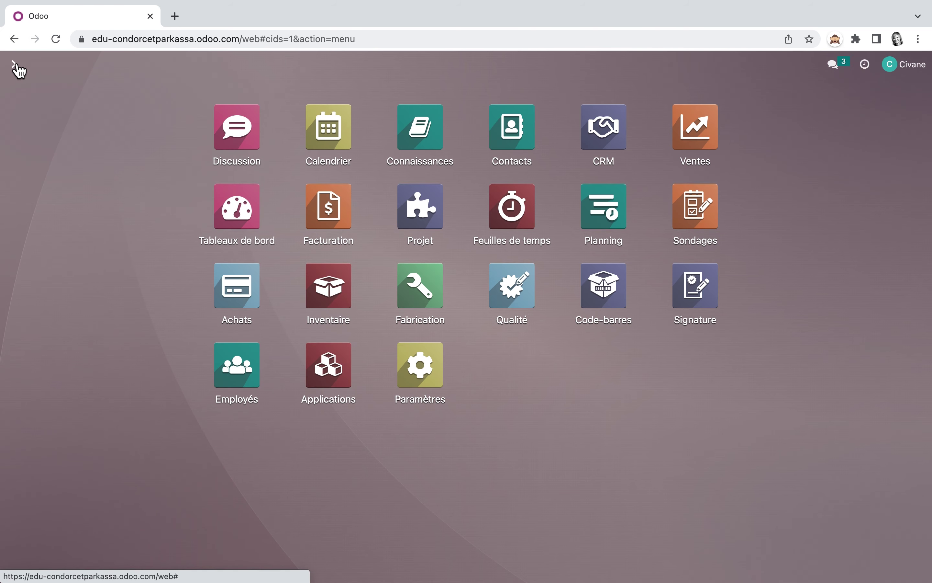
pyautogui.click(515, 292)
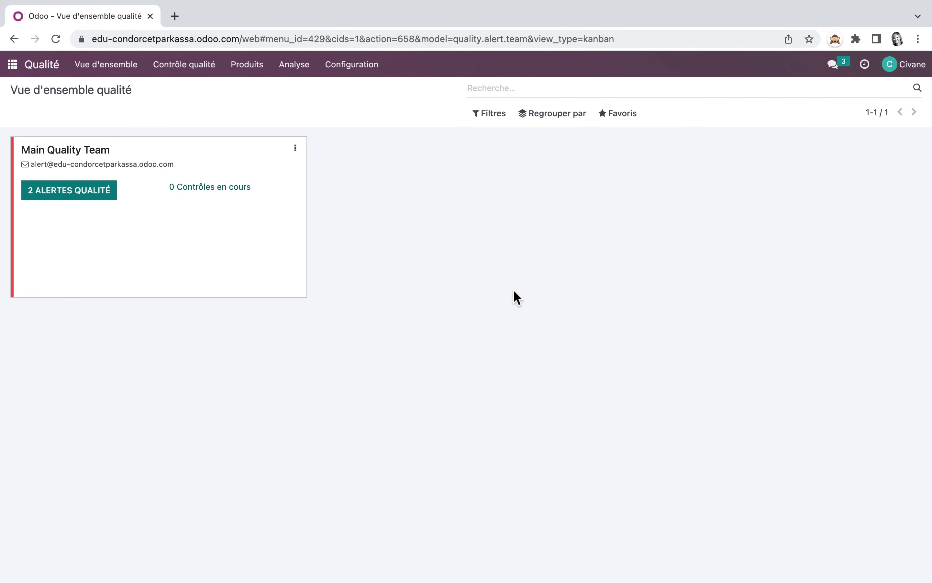
pyautogui.click(84, 192)
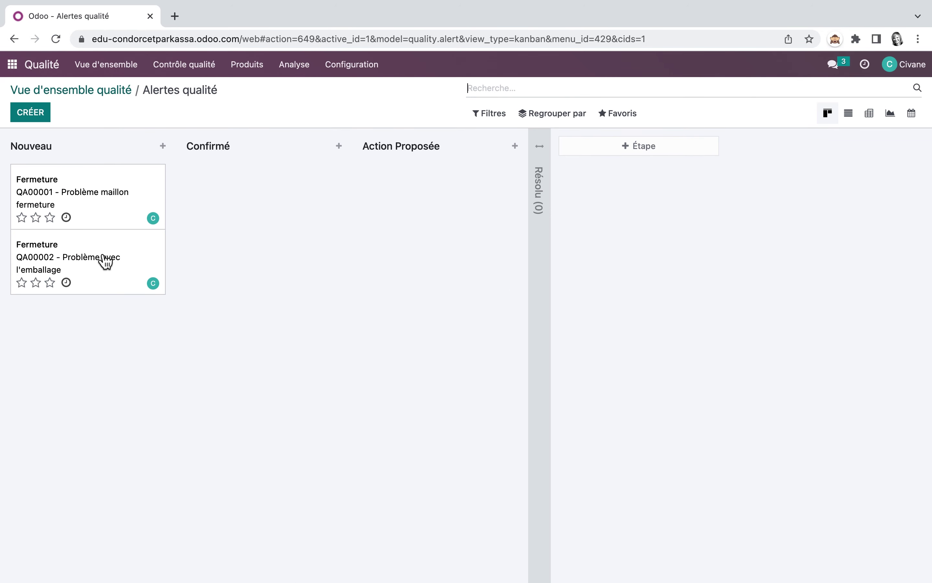
pyautogui.click(56, 277)
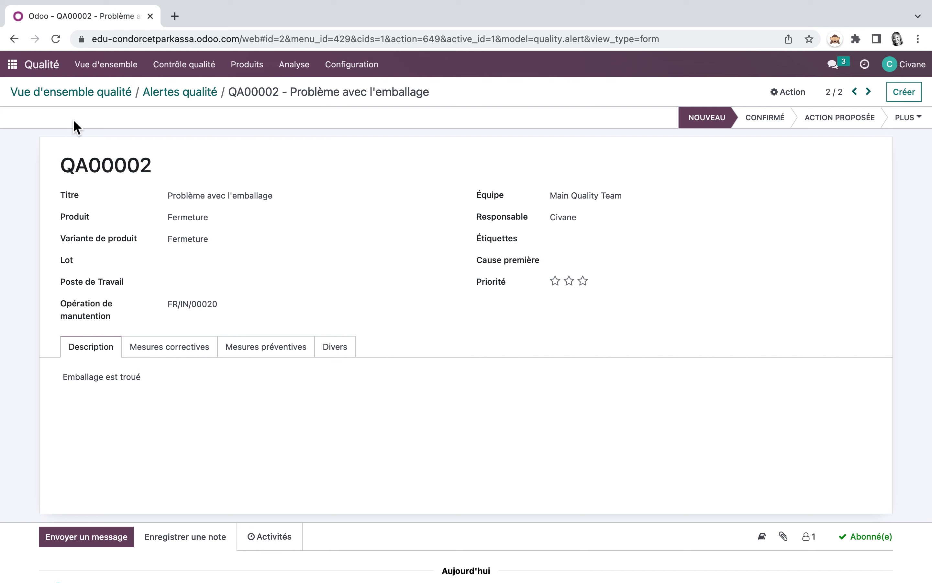
pyautogui.click(201, 97)
pyautogui.moveTo(106, 262); pyautogui.dragTo(260, 189)
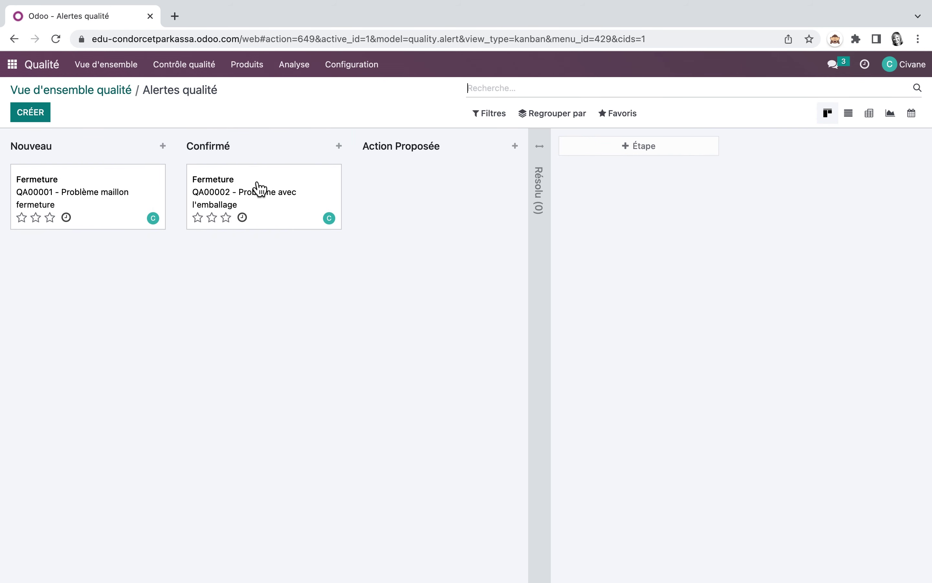
pyautogui.click(199, 67)
pyautogui.click(206, 109)
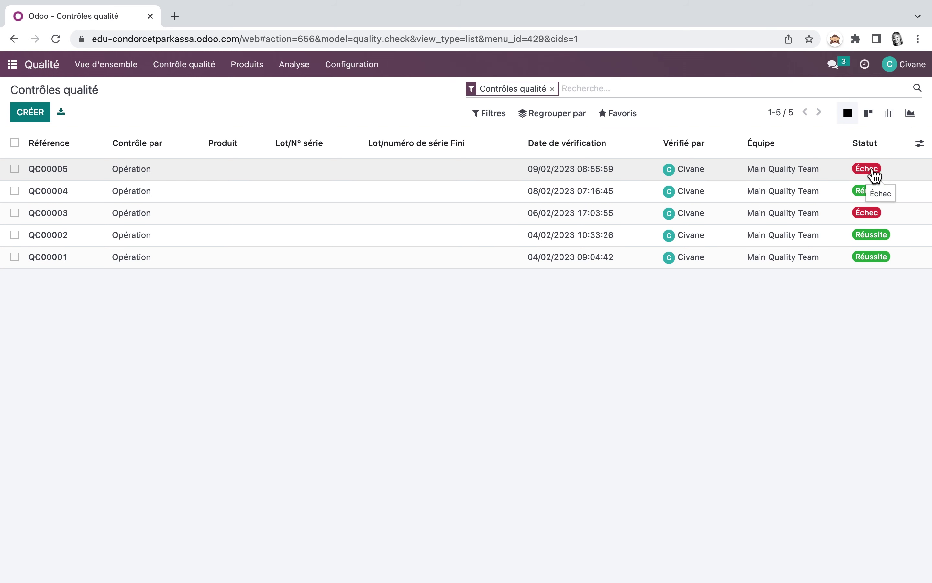
# Switch to Inventaire, open the late FRANCE deliveries, and check Fermeture's source location in delivery FR/OUT/00029.
pyautogui.click(14, 63)
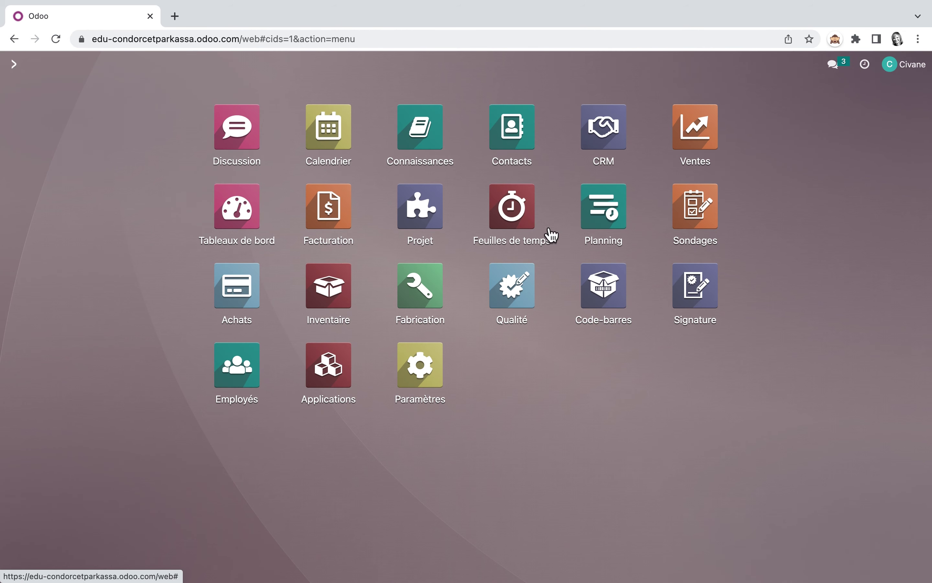
pyautogui.click(326, 293)
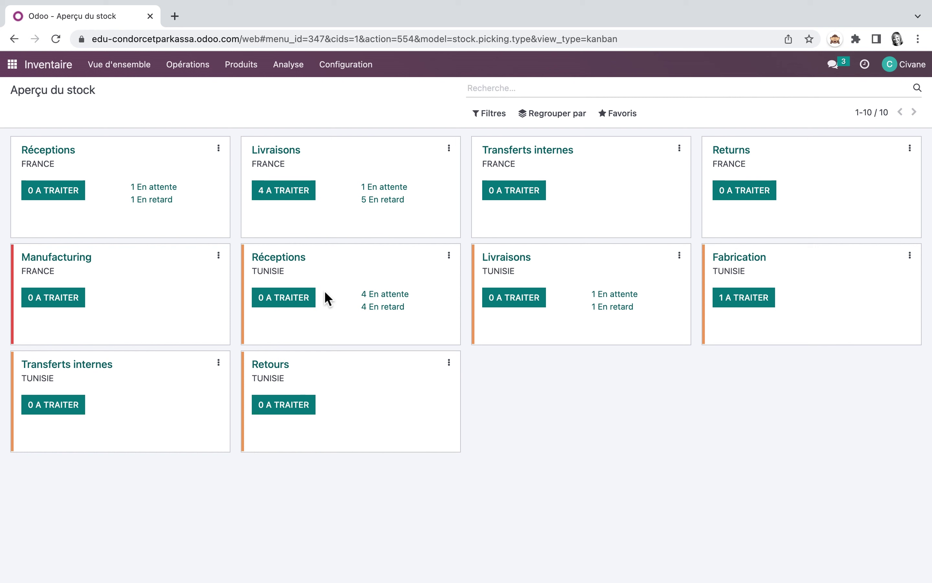
pyautogui.click(396, 205)
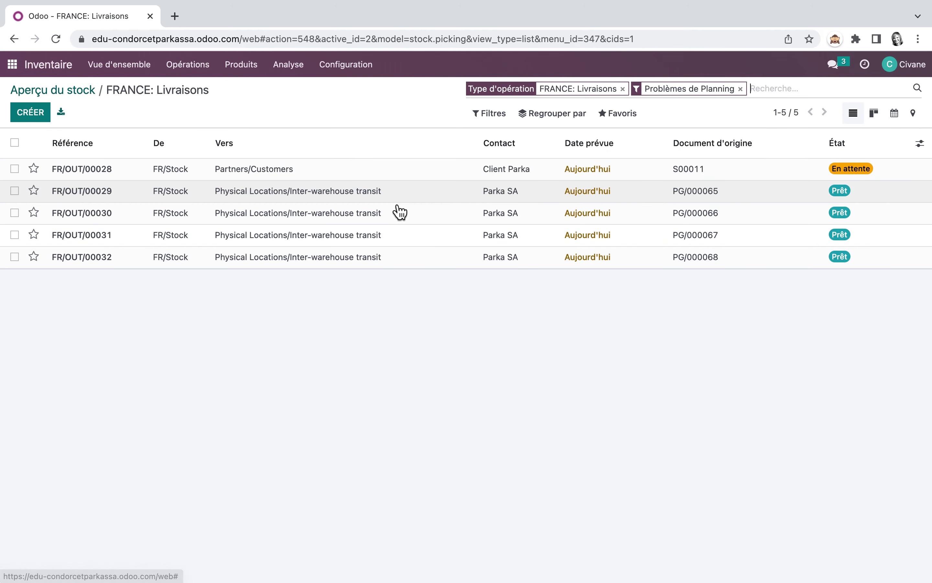
pyautogui.click(319, 191)
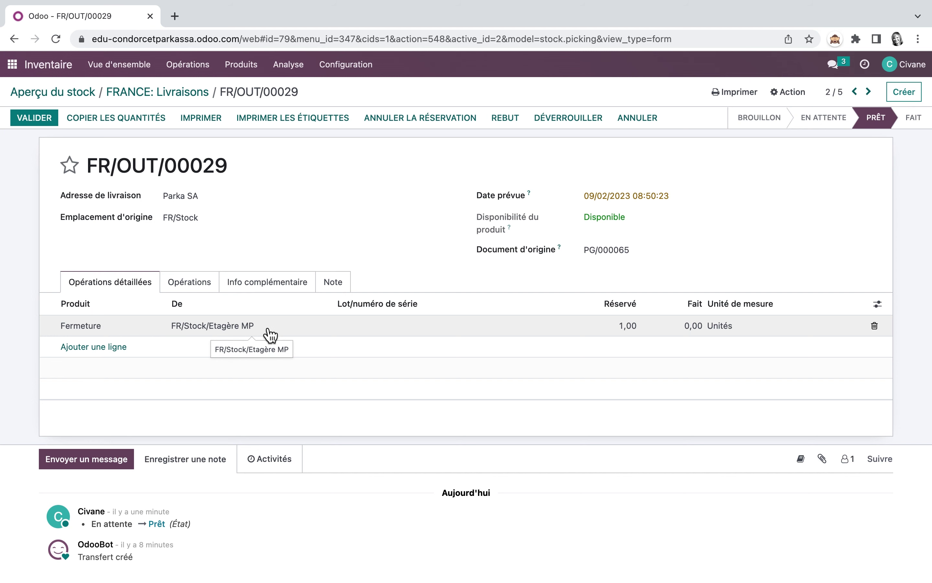
pyautogui.click(184, 97)
# Validate deliveries FR/OUT/00029 to FR/OUT/00032 together as an immediate transfer of all quantities, and return to the stock overview.
pyautogui.click(15, 190)
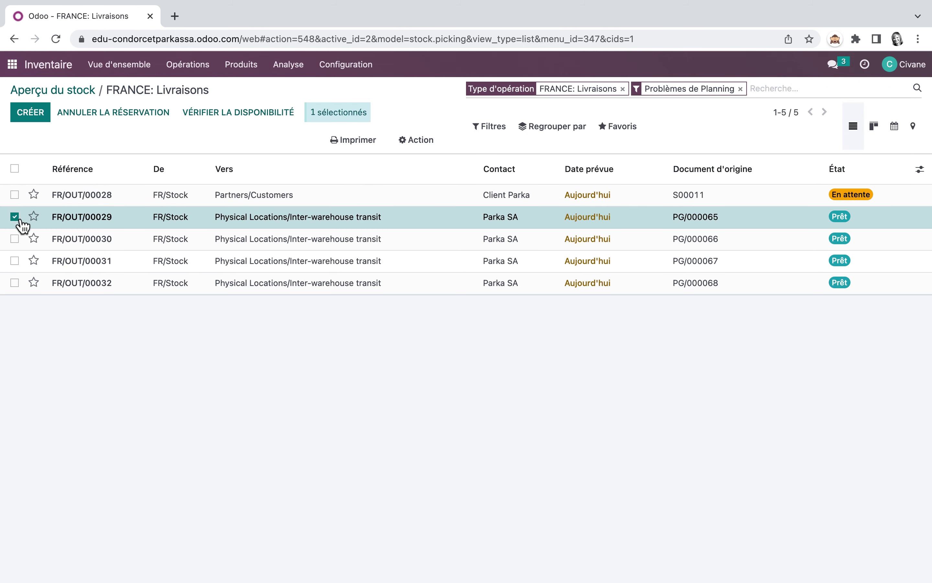
pyautogui.click(15, 239)
pyautogui.click(14, 261)
pyautogui.click(15, 282)
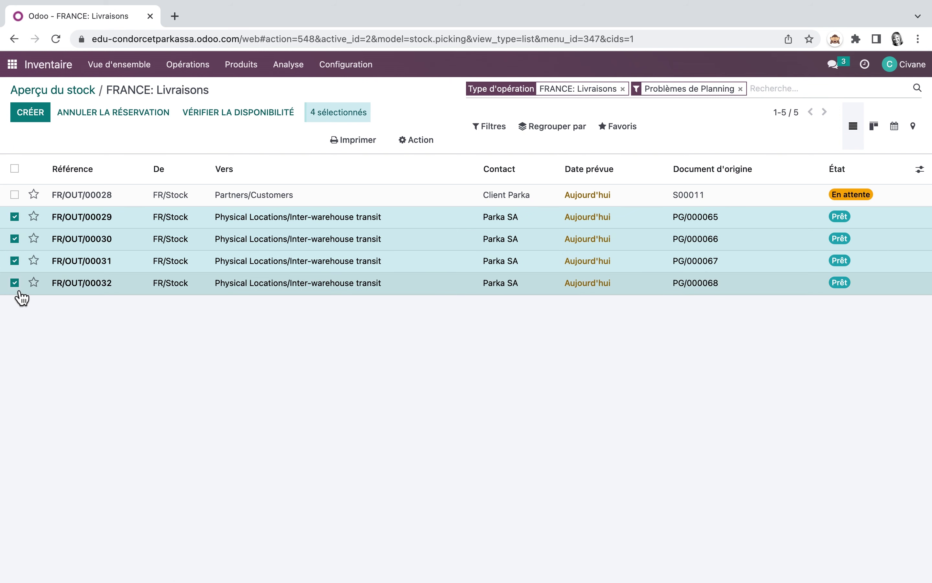
pyautogui.click(423, 144)
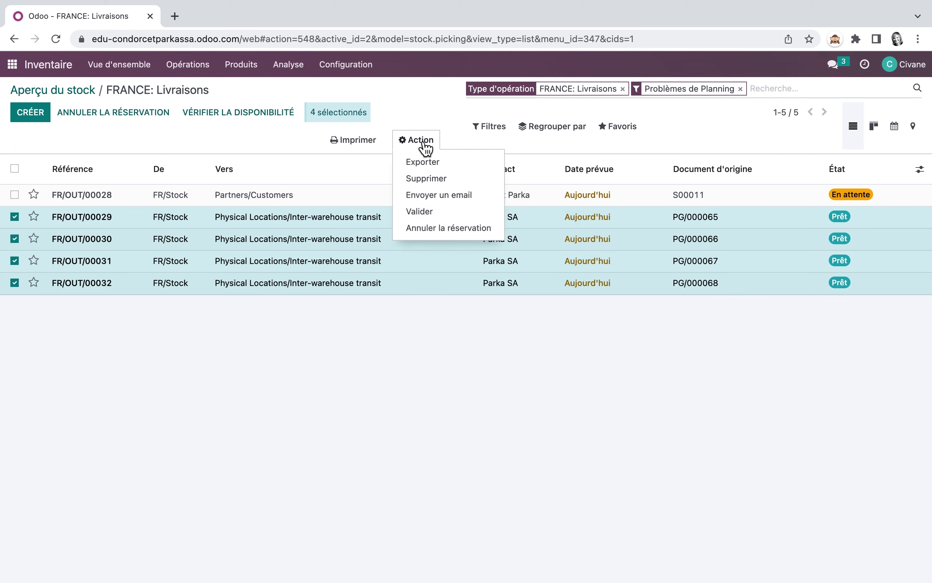
pyautogui.click(428, 218)
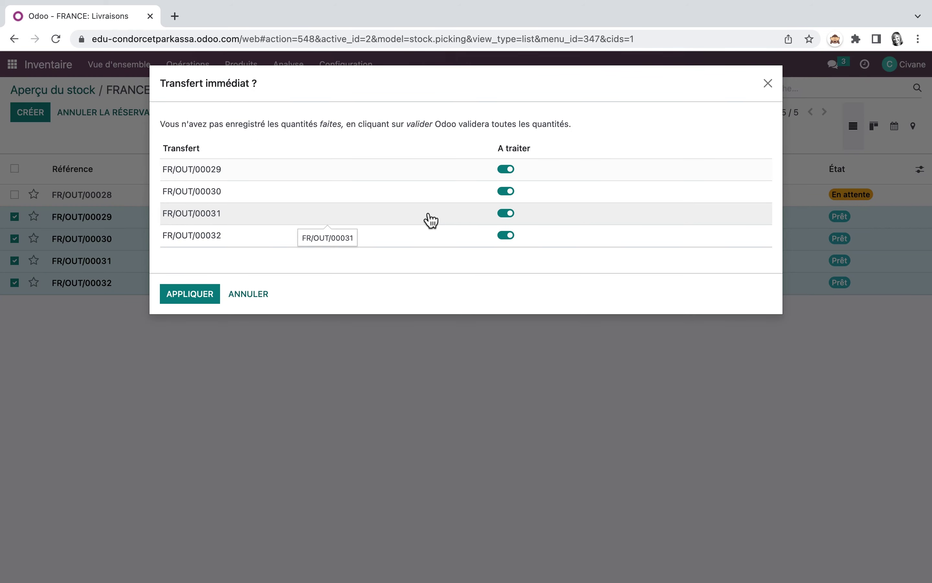
pyautogui.click(197, 295)
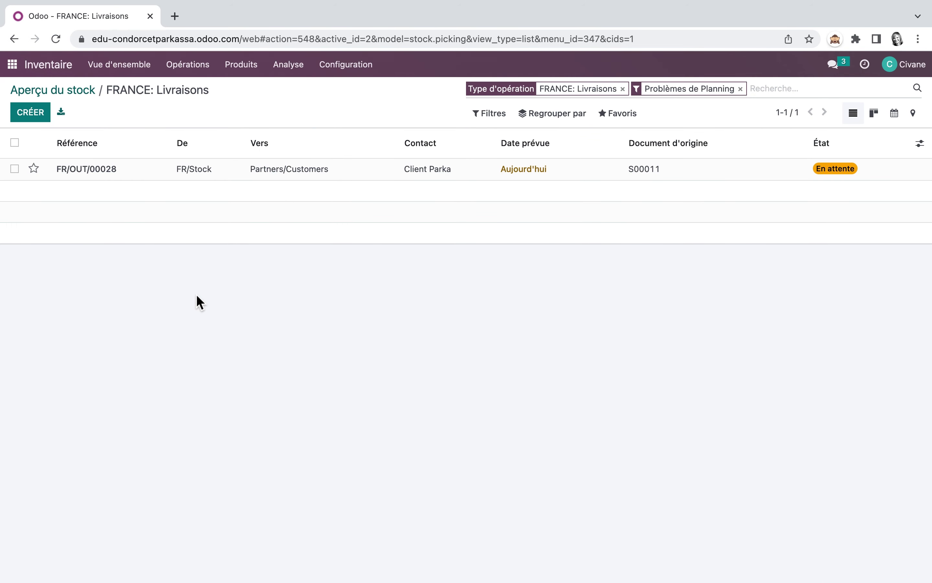
pyautogui.click(75, 95)
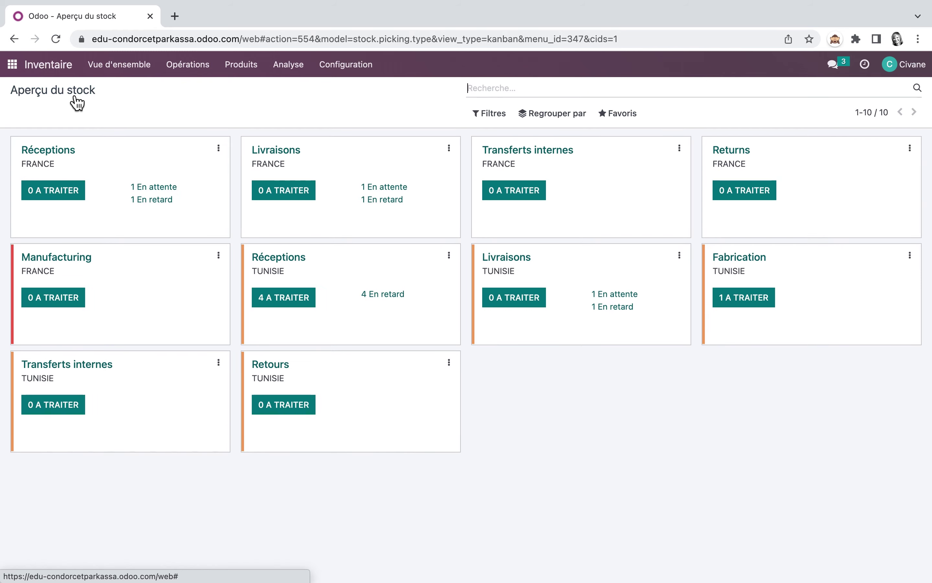
# Validate the late TUNISIE receipts TAF/IN/00017 to TAF/IN/00020 together as an immediate transfer, and return to the stock overview.
pyautogui.click(391, 295)
pyautogui.click(15, 169)
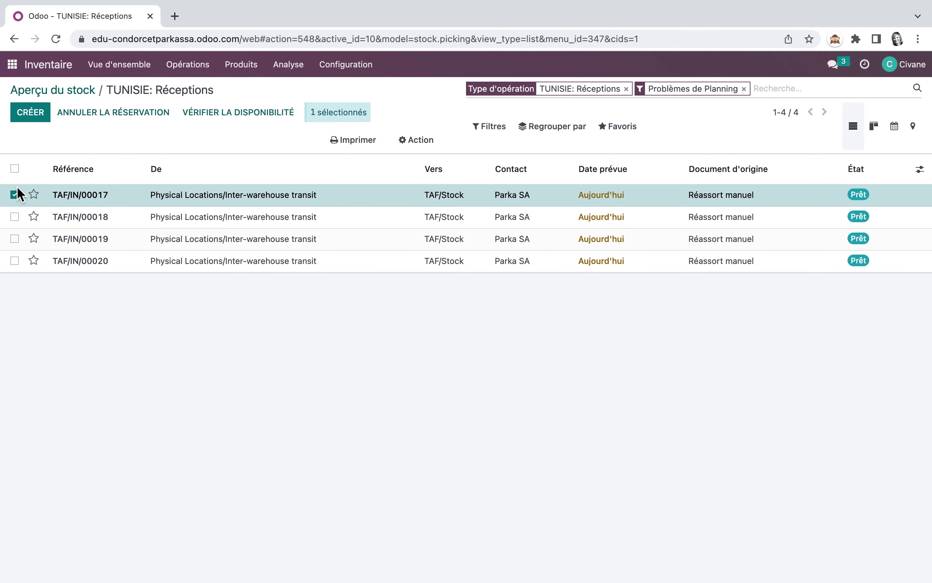
pyautogui.click(15, 217)
pyautogui.click(15, 238)
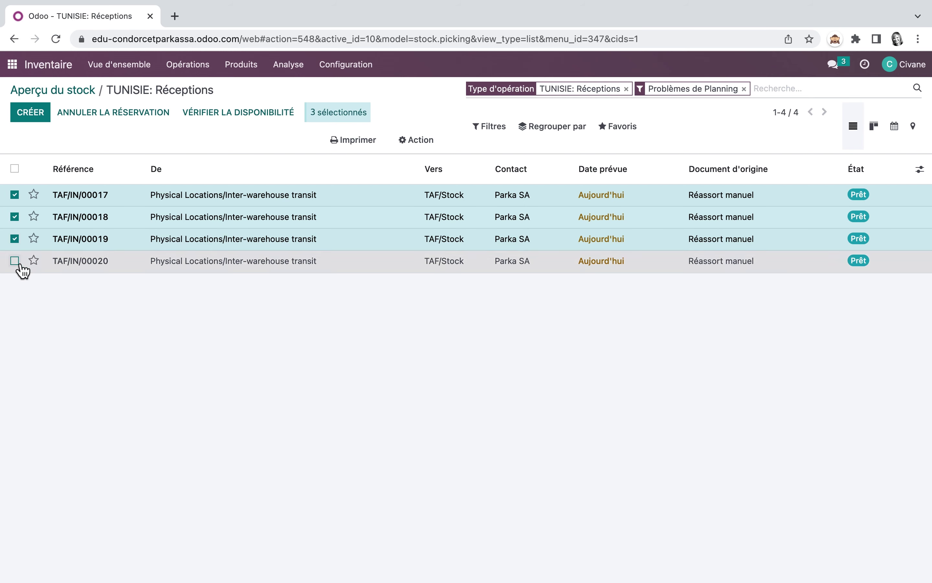
pyautogui.click(14, 260)
pyautogui.click(427, 150)
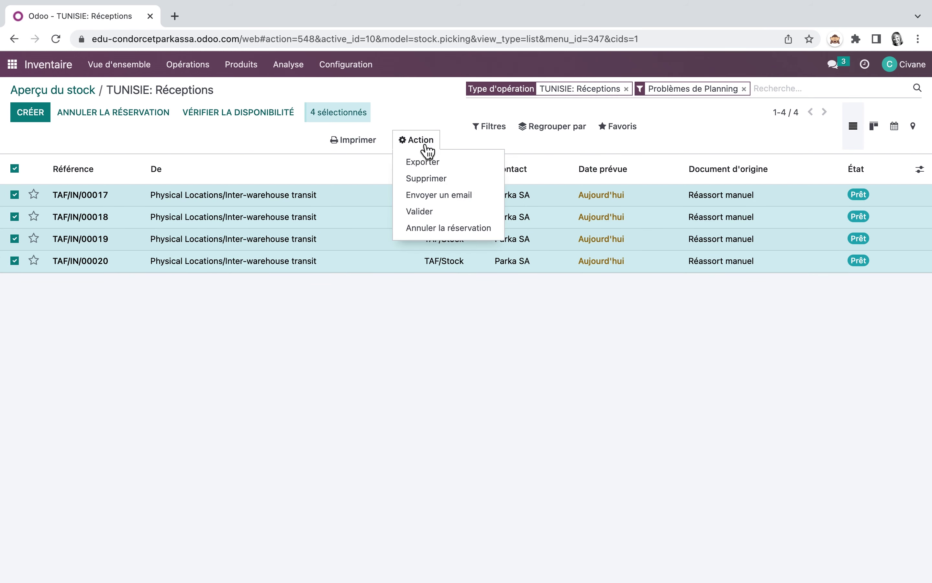
pyautogui.click(434, 215)
pyautogui.click(204, 296)
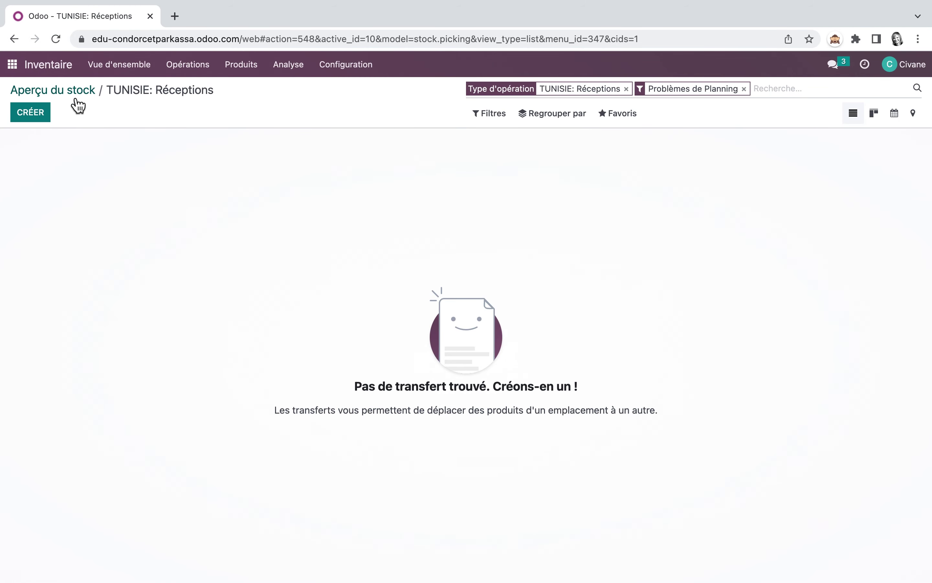
pyautogui.click(77, 90)
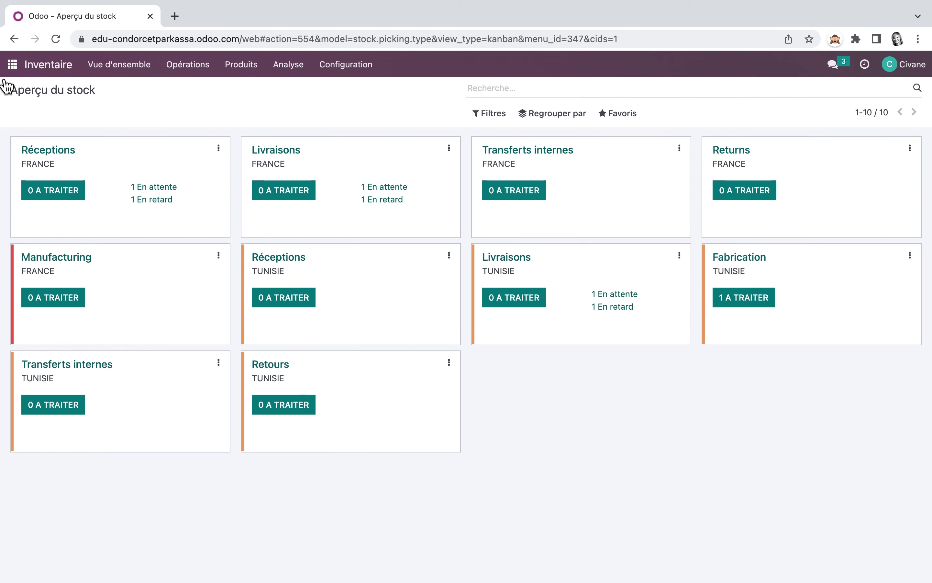
# Switch to Fabrication and open manufacturing order TAF/MO/00014 for Parka (Small, VEOLIA).
pyautogui.click(12, 64)
pyautogui.click(422, 303)
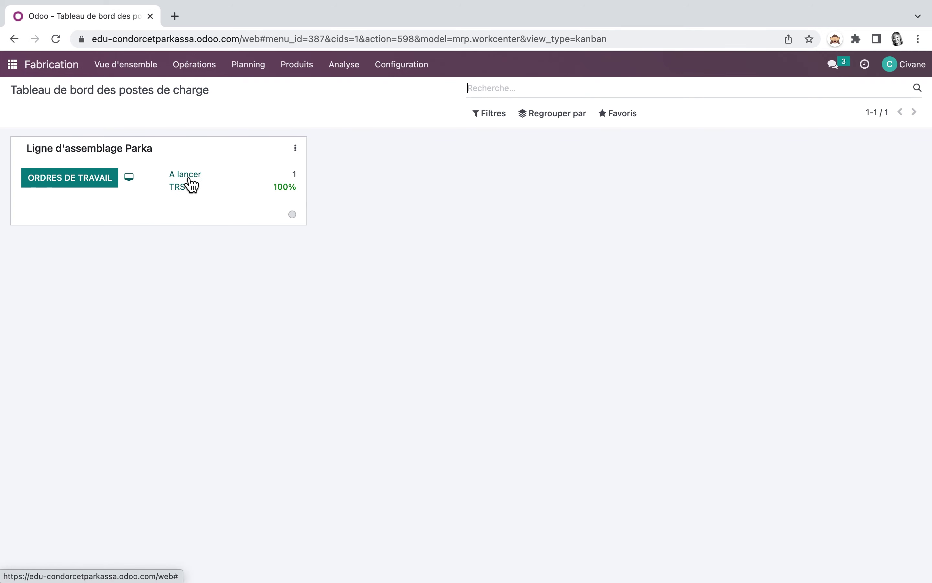
pyautogui.click(197, 66)
pyautogui.click(207, 90)
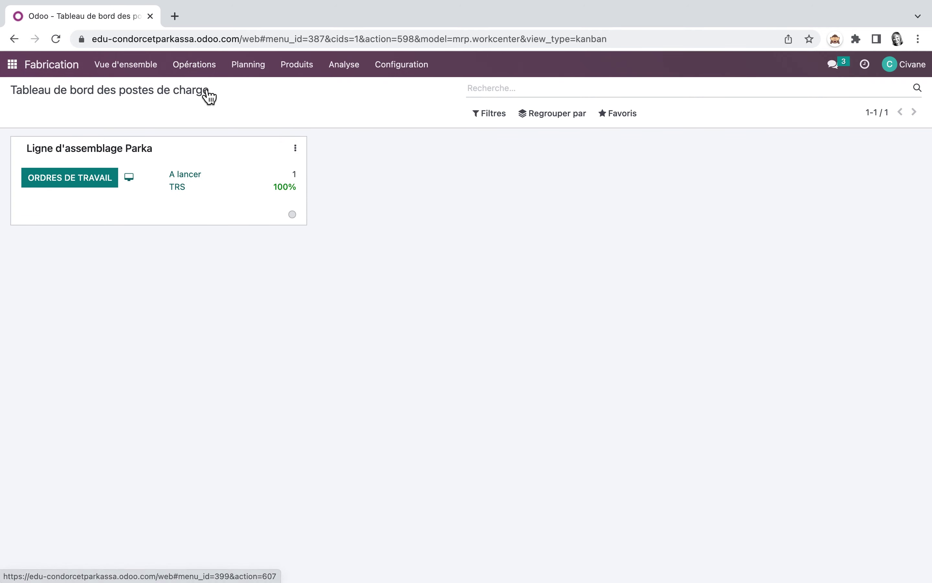
pyautogui.click(273, 181)
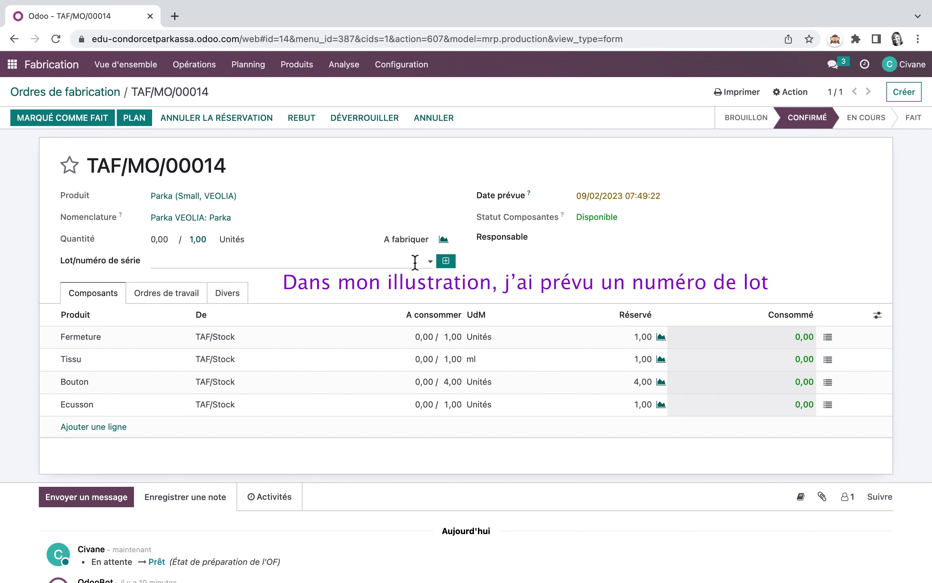
# Create lot number VEOL03 and assign it to manufacturing order TAF/MO/00014 in place of the automatically generated one.
pyautogui.click(448, 260)
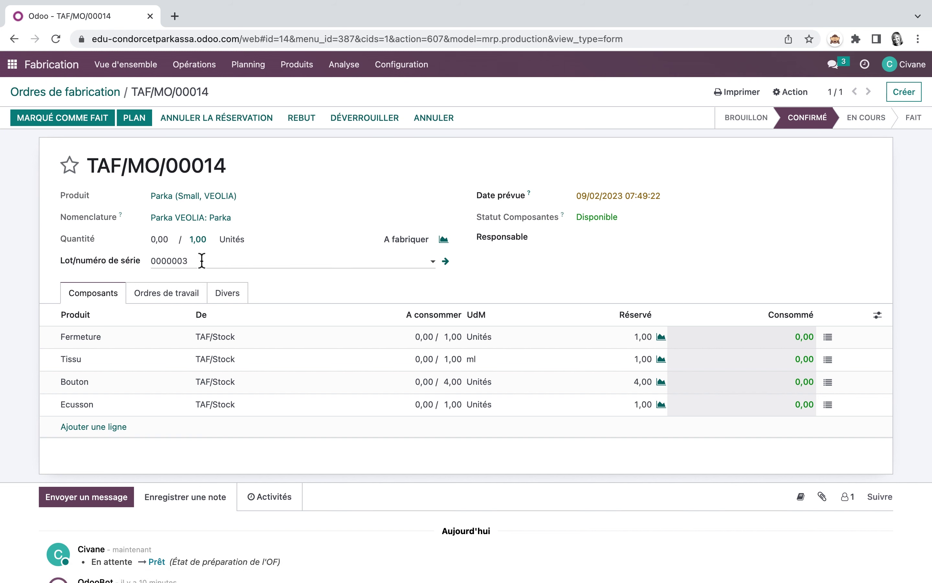
pyautogui.moveTo(202, 261); pyautogui.dragTo(150, 261)
pyautogui.write('V')
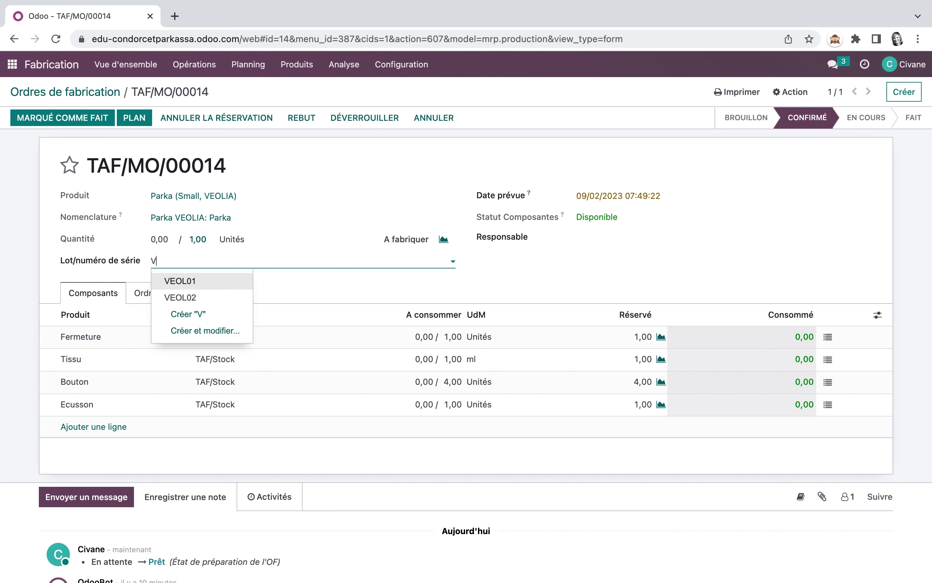
pyautogui.click(187, 297)
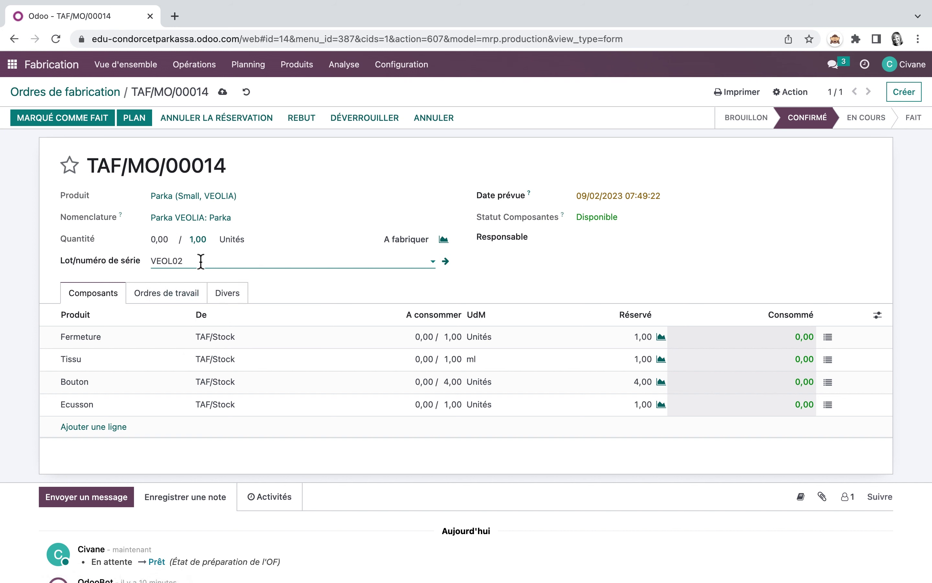
pyautogui.press('BackSpace')
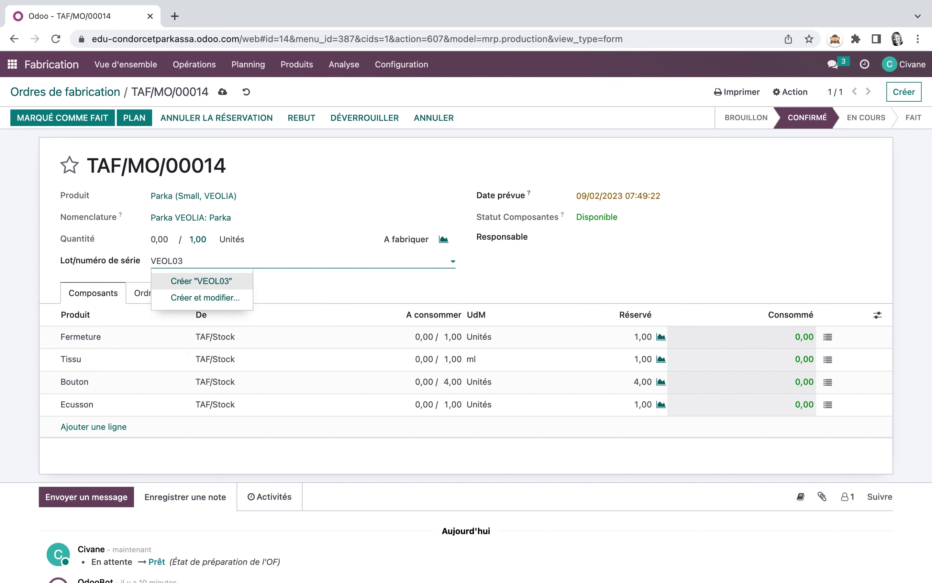
pyautogui.click(233, 295)
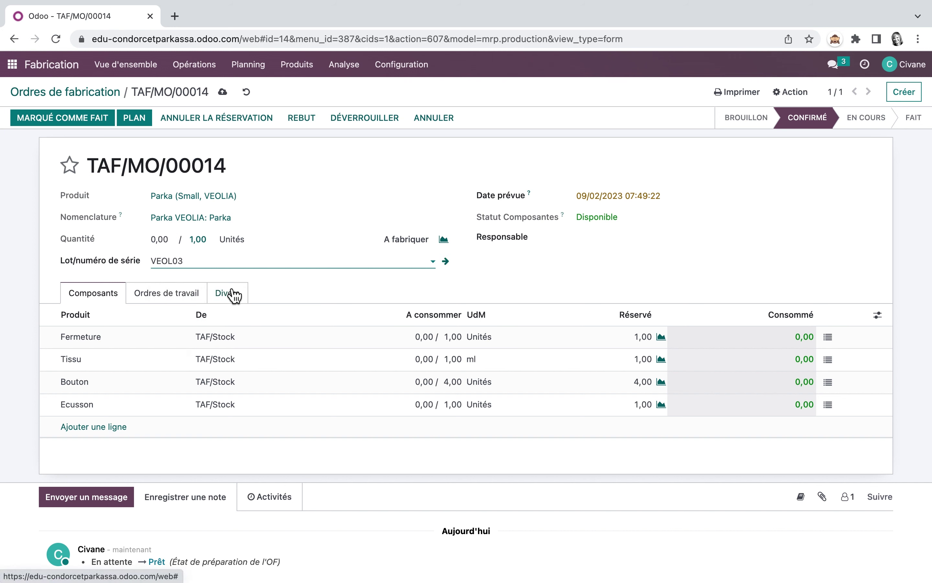
# Review the work centre dashboard, the work orders inside TAF/MO/00014, and the general list of work orders.
pyautogui.click(140, 66)
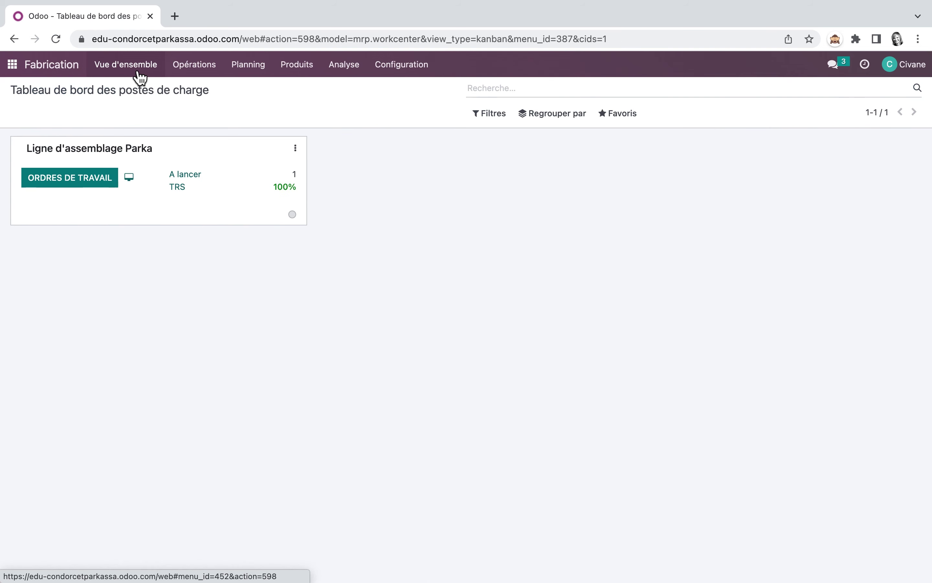
pyautogui.click(197, 69)
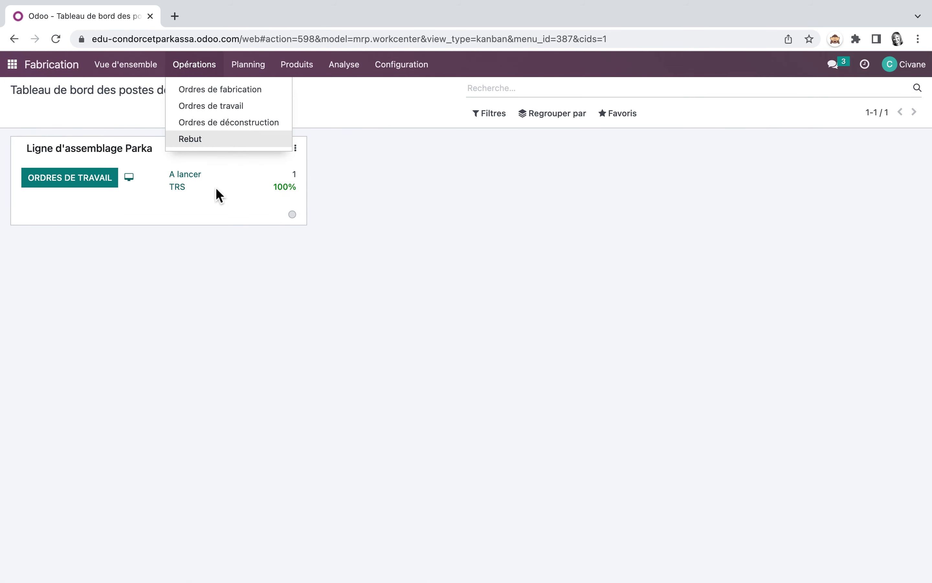
pyautogui.click(216, 92)
pyautogui.click(208, 175)
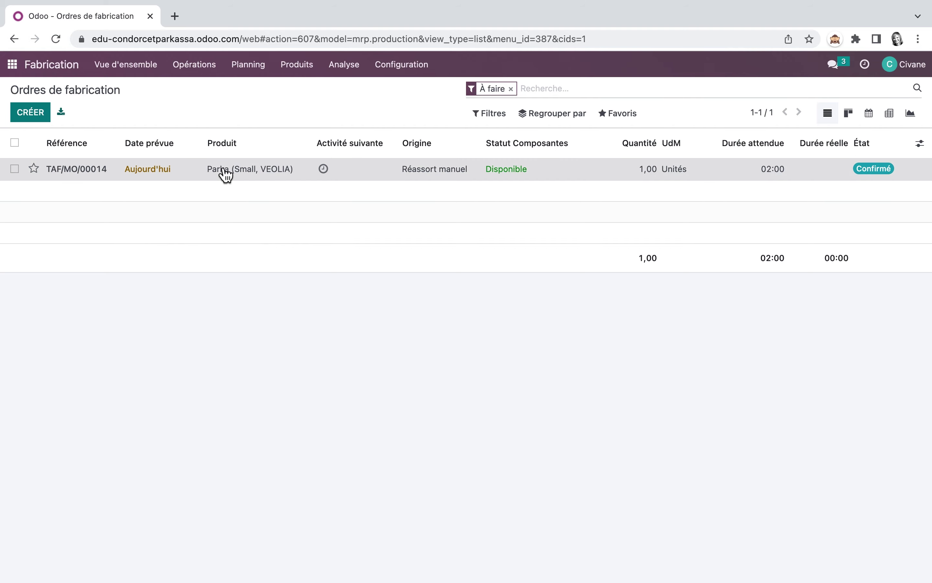
pyautogui.click(188, 298)
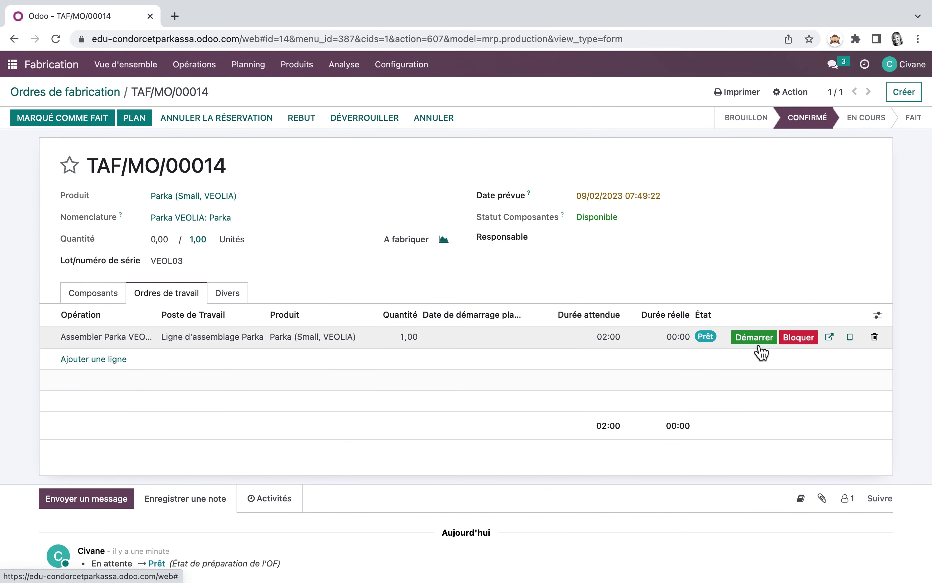
pyautogui.click(194, 65)
pyautogui.click(212, 109)
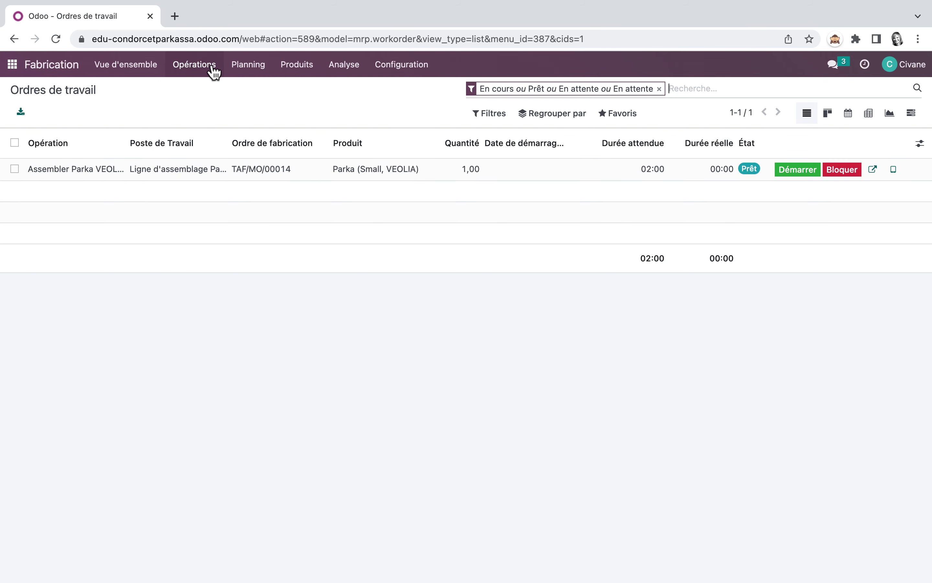
# From the Ligne d'assemblage Parka work centre, open the ready Assembler Parka VEOLIA work order of TAF/MO/00014 in the operator view.
pyautogui.click(144, 71)
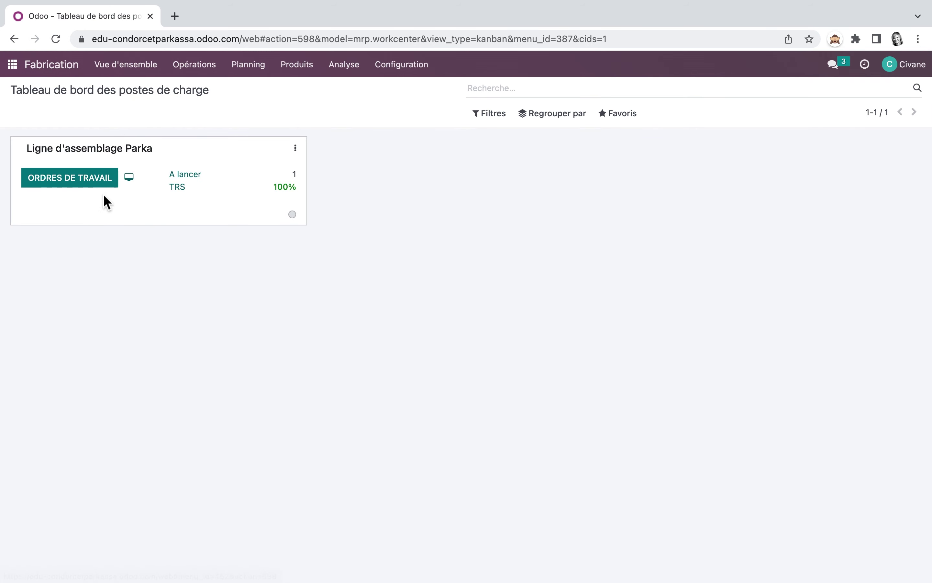
pyautogui.click(189, 176)
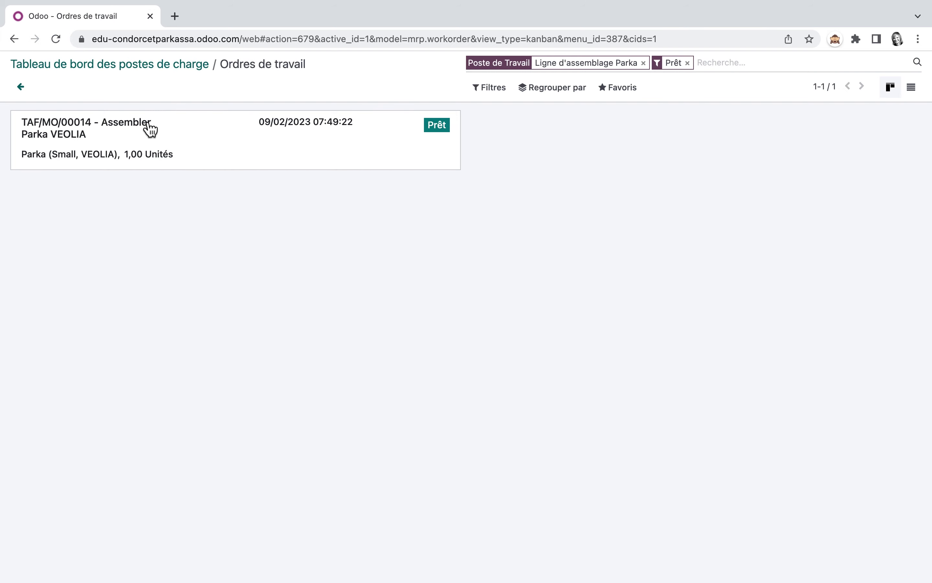
pyautogui.click(443, 135)
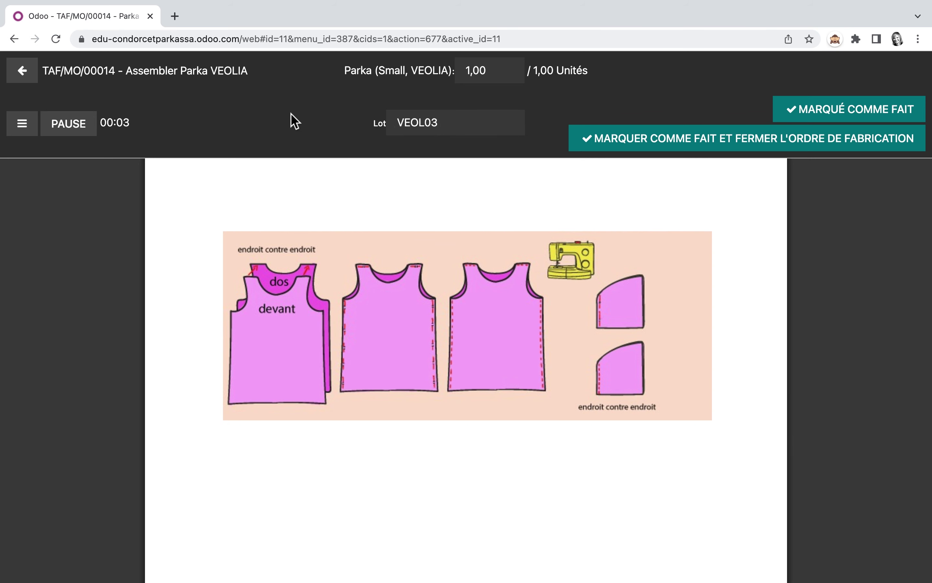
# Pause and resume the assembly timer, mark the work order as done together with closing the manufacturing order, and return to the dashboard.
pyautogui.click(95, 129)
pyautogui.click(100, 131)
pyautogui.click(742, 141)
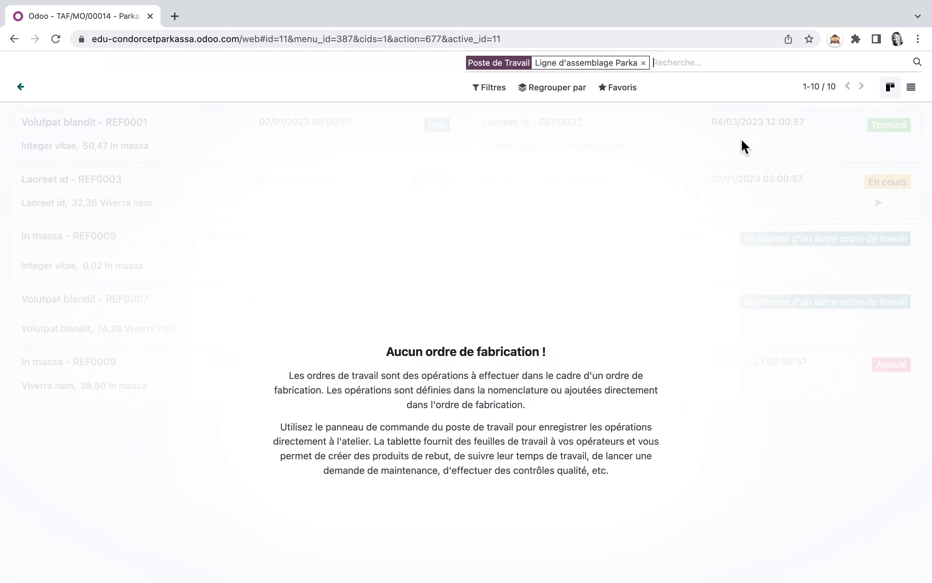
pyautogui.click(21, 87)
# List all manufacturing orders without the À faire filter and check the consumed components of TAF/MO/00014.
pyautogui.click(198, 69)
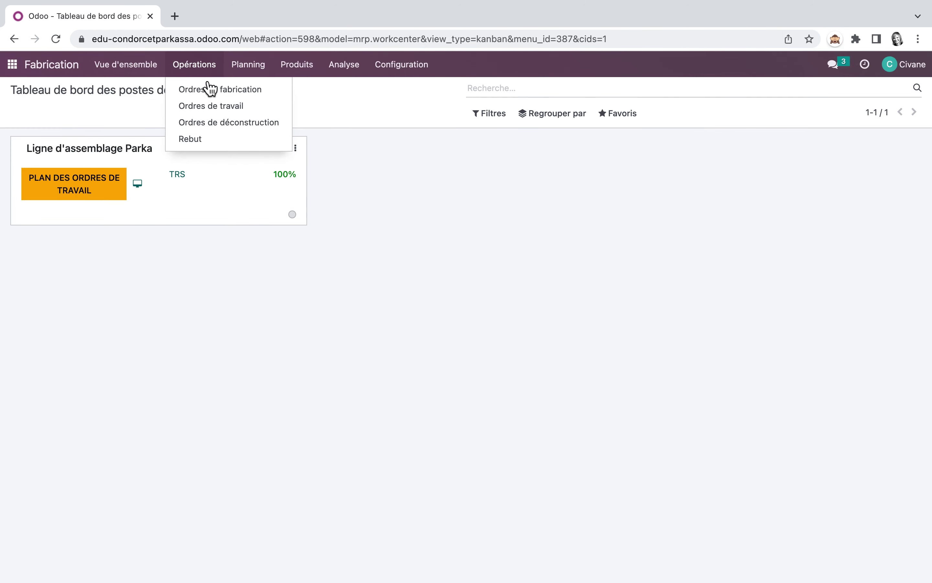
pyautogui.click(212, 89)
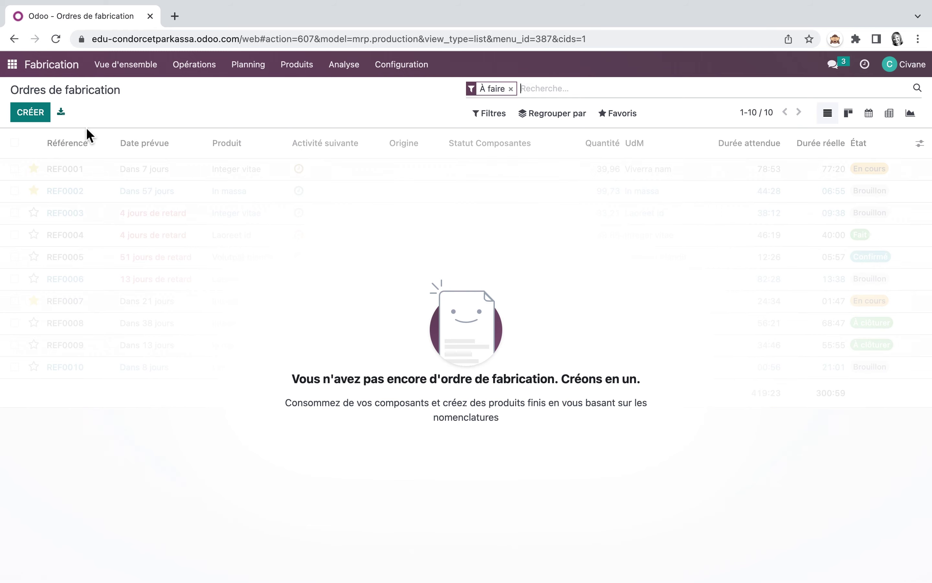
pyautogui.click(511, 89)
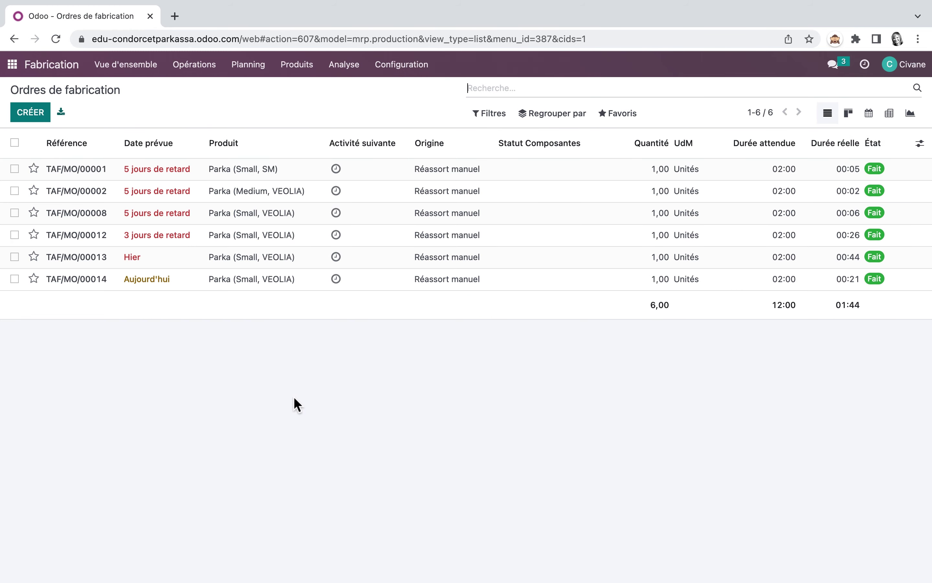
pyautogui.click(277, 278)
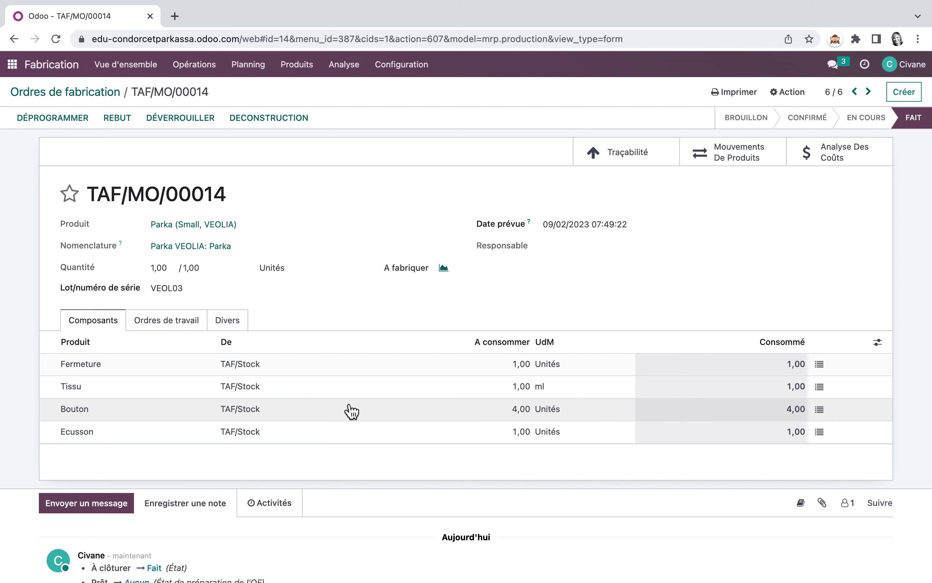
# Open the Assembler Parka VEOLIA operation from the configured operations and examine its default duration and PDF worksheet.
pyautogui.click(414, 72)
pyautogui.click(416, 122)
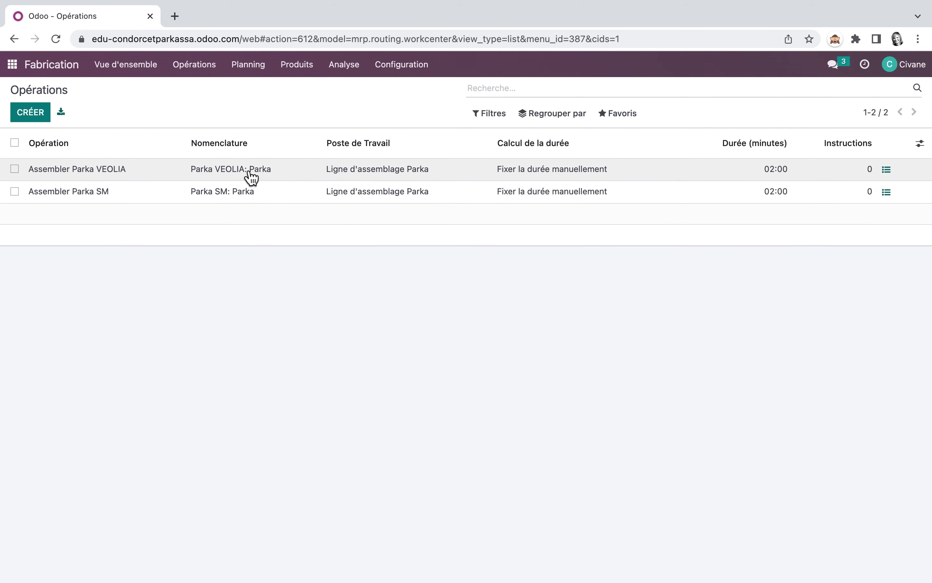
pyautogui.click(250, 174)
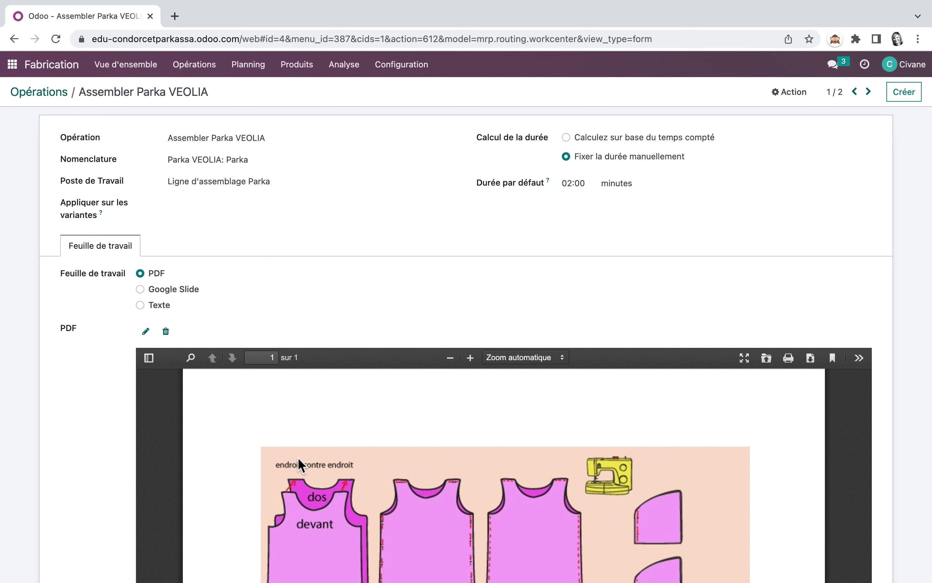
pyautogui.scroll(-3, 301, 463)
pyautogui.scroll(3, 300, 462)
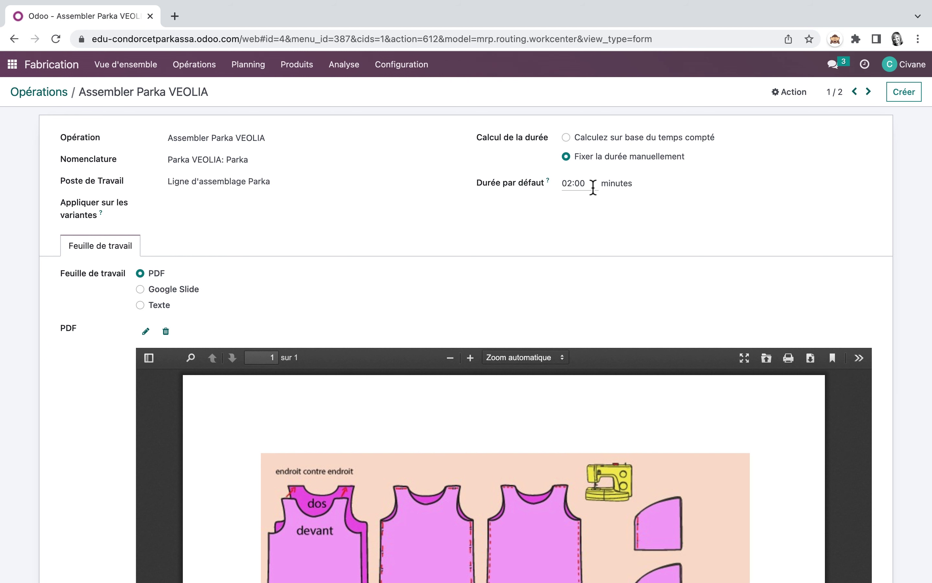
# Reopen TAF/MO/00014 from the unfiltered manufacturing orders, examine its cost analysis, and go back to the list and the app overview.
pyautogui.click(197, 65)
pyautogui.click(202, 84)
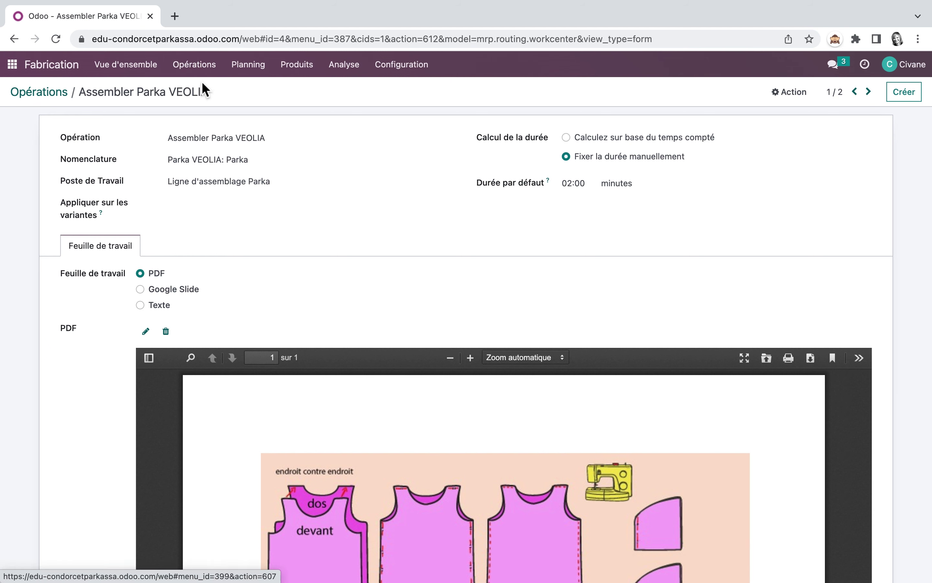
pyautogui.click(511, 89)
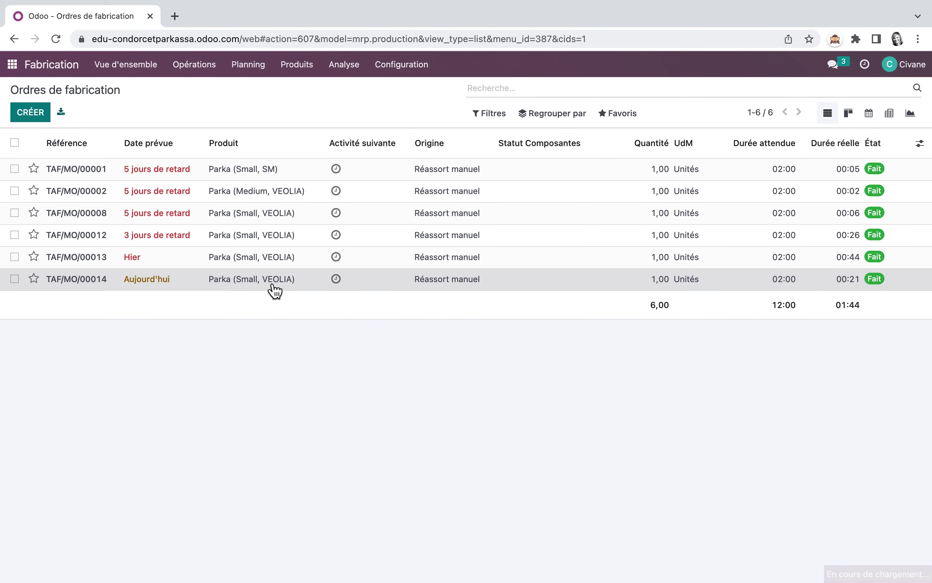
pyautogui.click(273, 286)
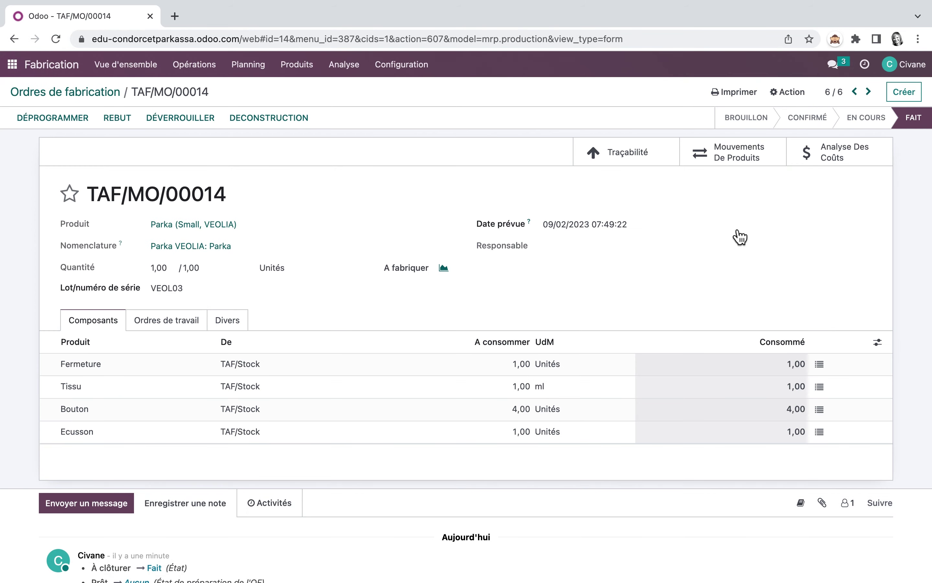
pyautogui.click(845, 161)
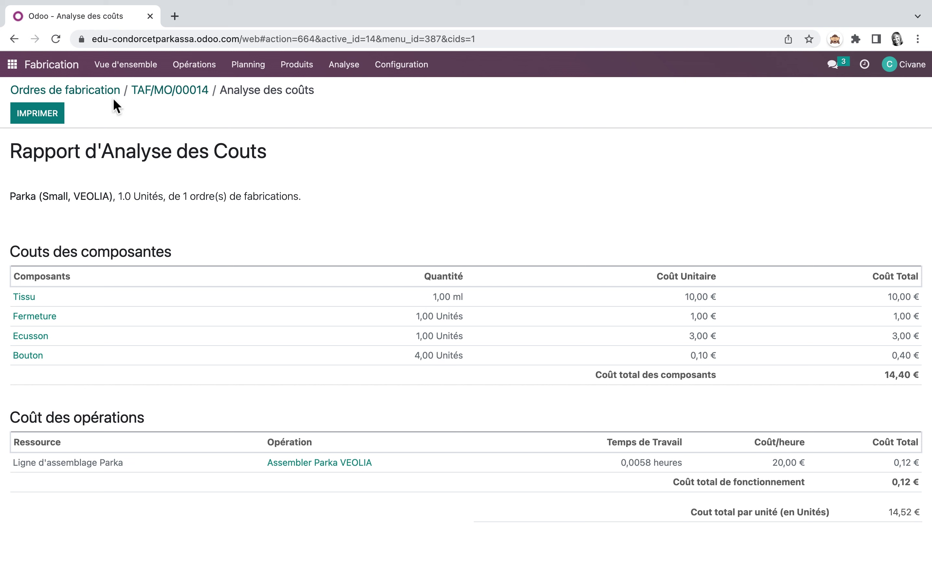
pyautogui.click(99, 96)
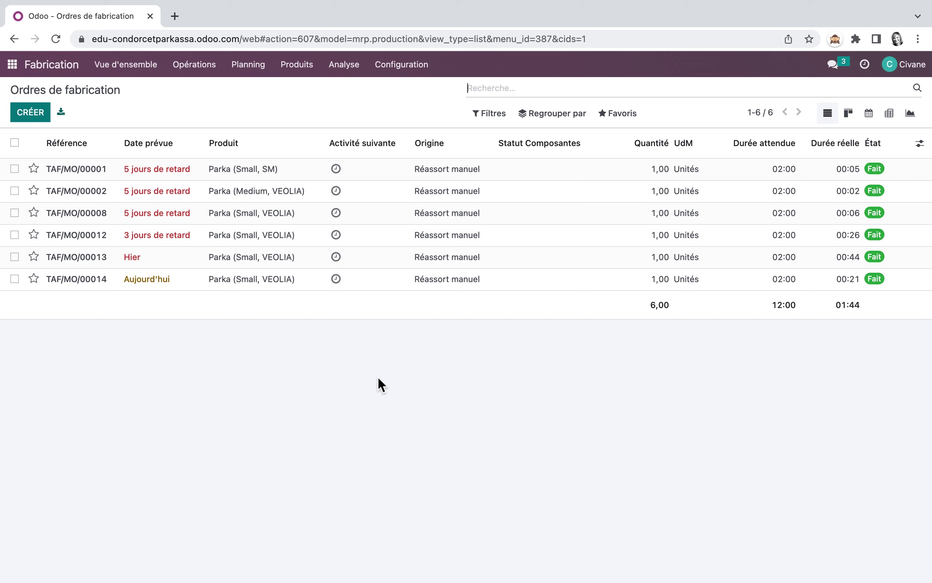
pyautogui.click(16, 69)
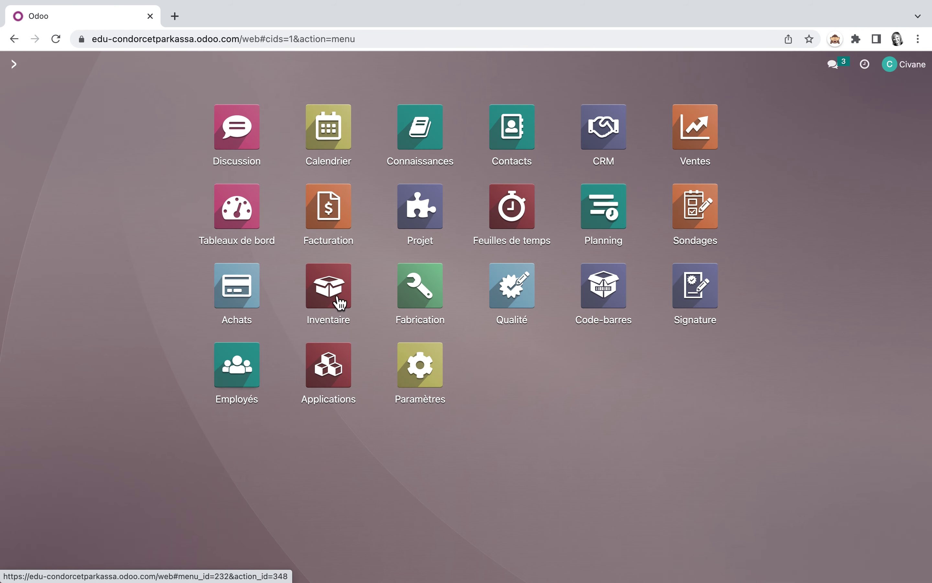
# Examine the inventory stock report for the TUNISIE warehouse, filtering by the Parka/PF and Parka/MP categories.
pyautogui.click(324, 291)
pyautogui.click(305, 68)
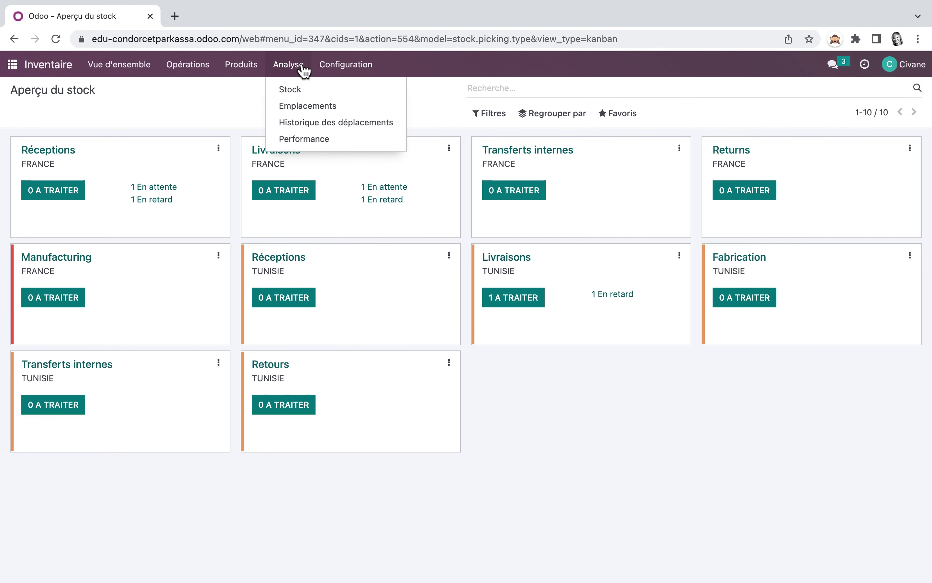
pyautogui.click(302, 92)
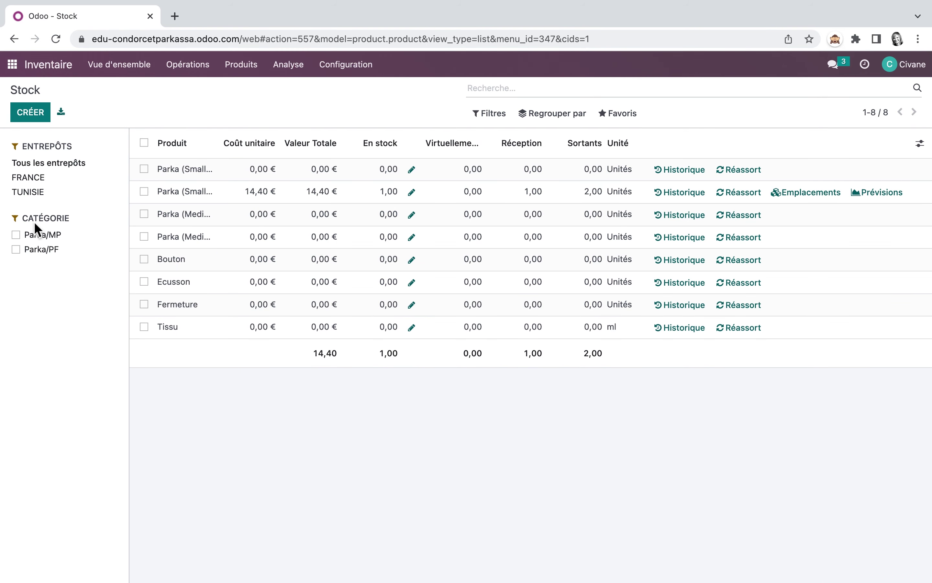
pyautogui.click(28, 192)
pyautogui.click(16, 249)
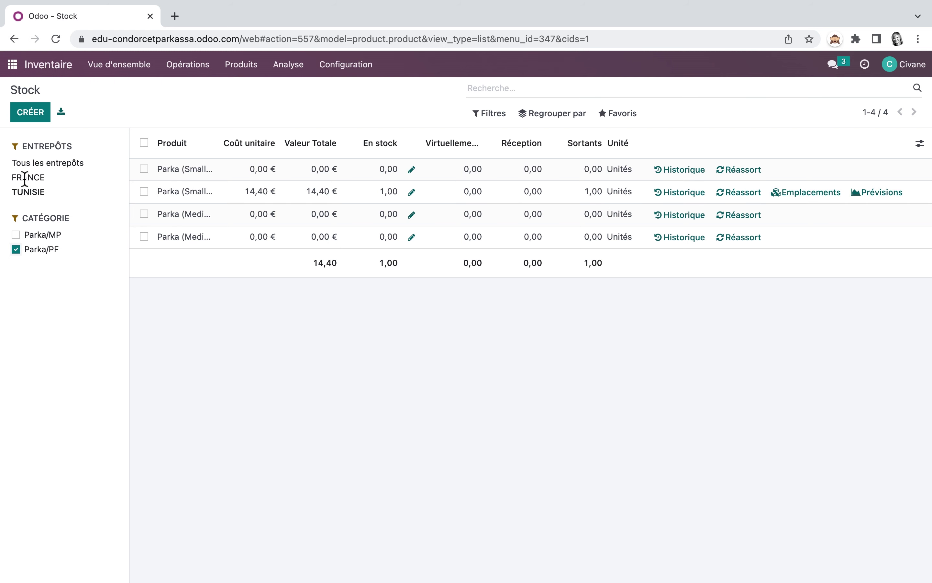
pyautogui.click(15, 234)
pyautogui.click(18, 252)
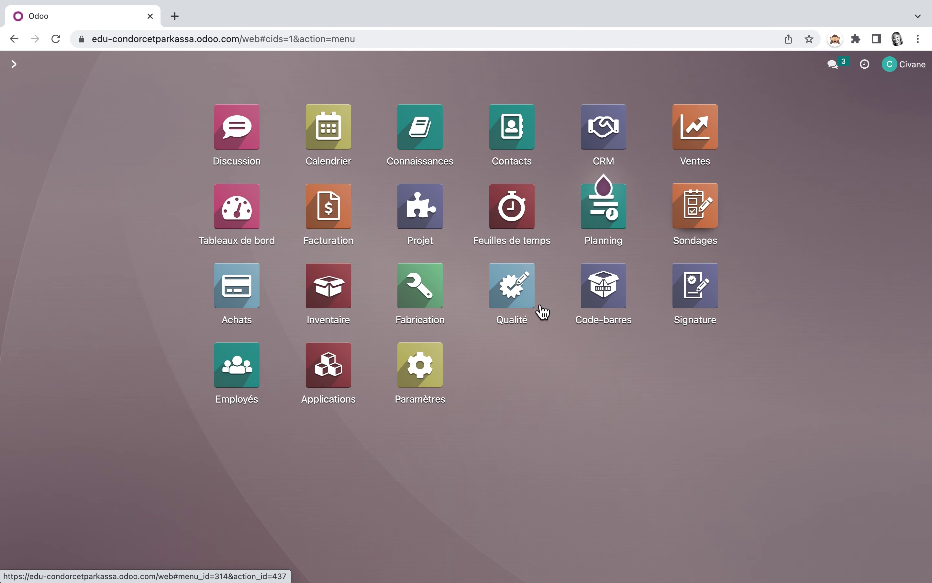
# Check the current stock of location TAF/Stock/Etagère PF VEOLIA and its stock as of 09/02/2023 09:04:49.
pyautogui.click(336, 297)
pyautogui.click(364, 71)
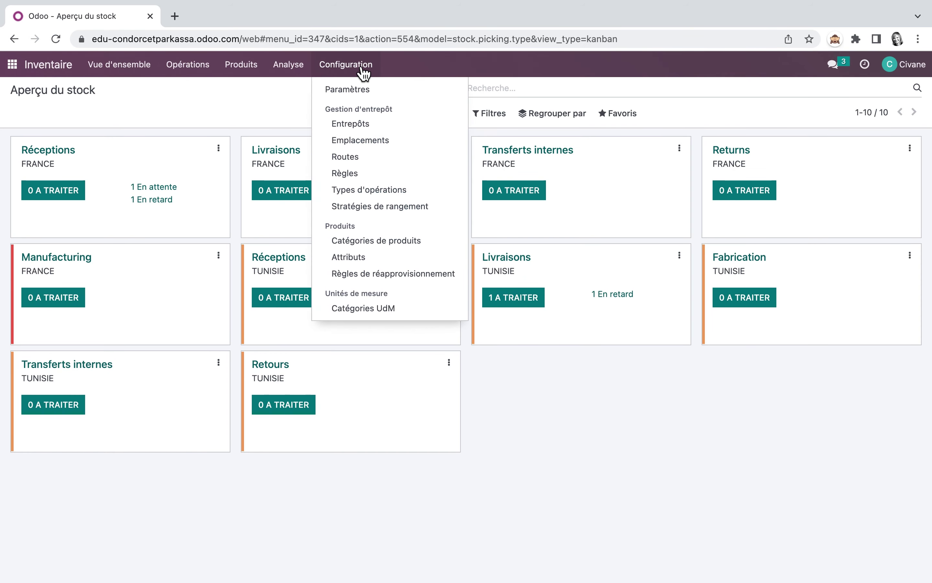
pyautogui.click(369, 140)
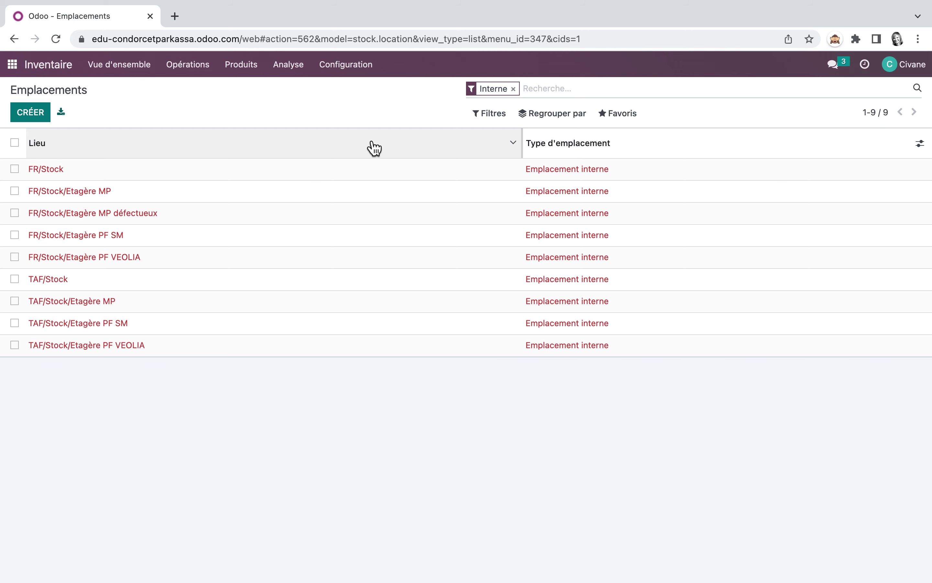
pyautogui.click(561, 347)
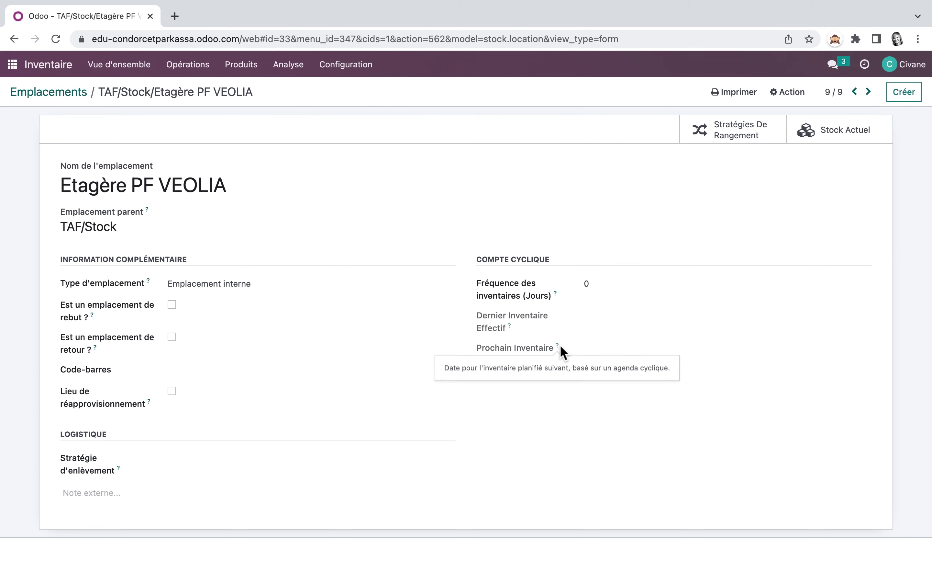
pyautogui.click(832, 129)
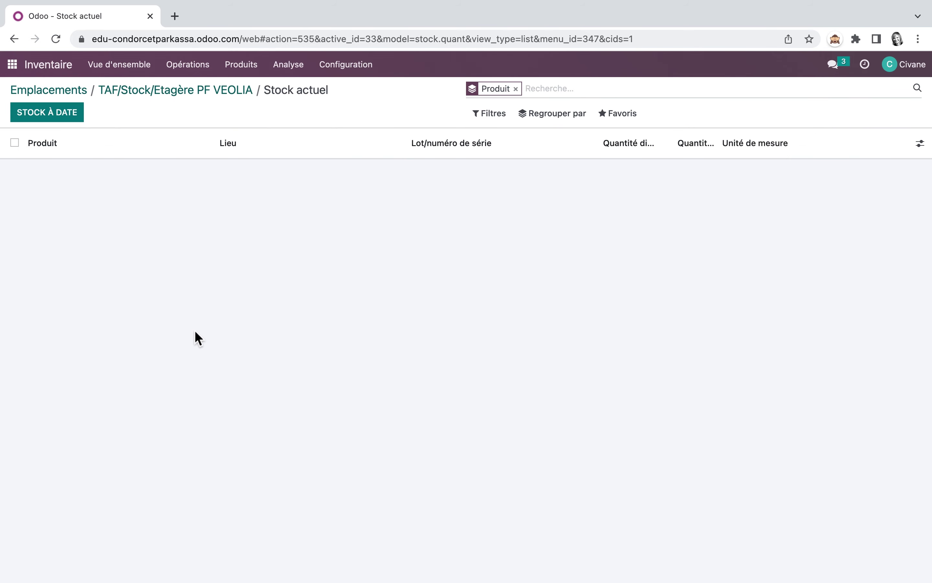
pyautogui.click(70, 117)
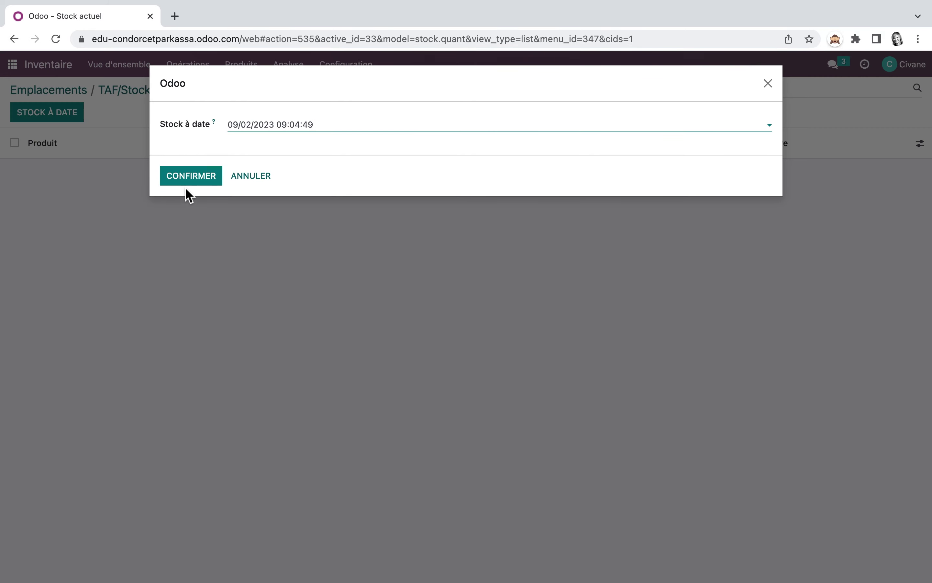
pyautogui.click(194, 175)
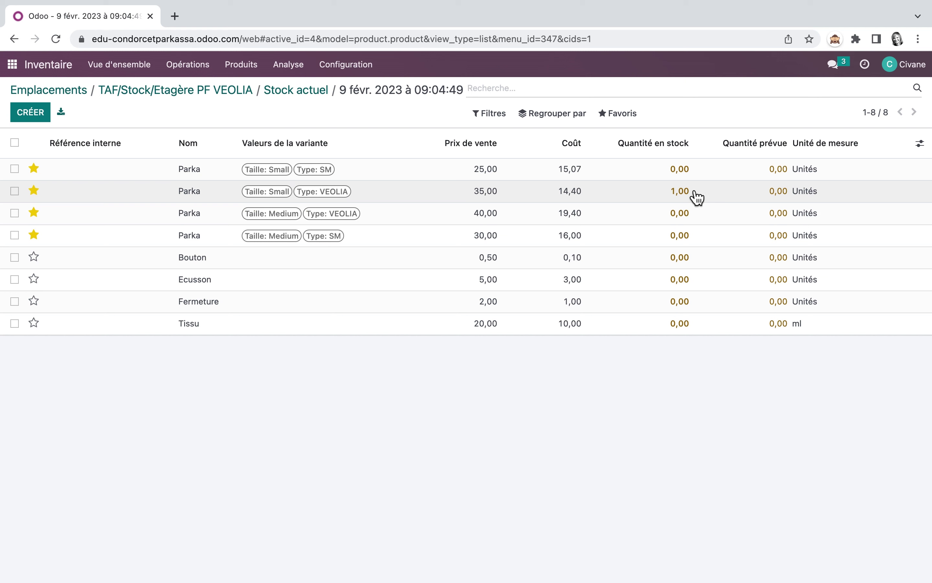
# Open the overdue Tunisia delivery TAF/OUT/00015 from the inventory overview and review its detailed operations and operations.
pyautogui.click(12, 64)
pyautogui.click(336, 301)
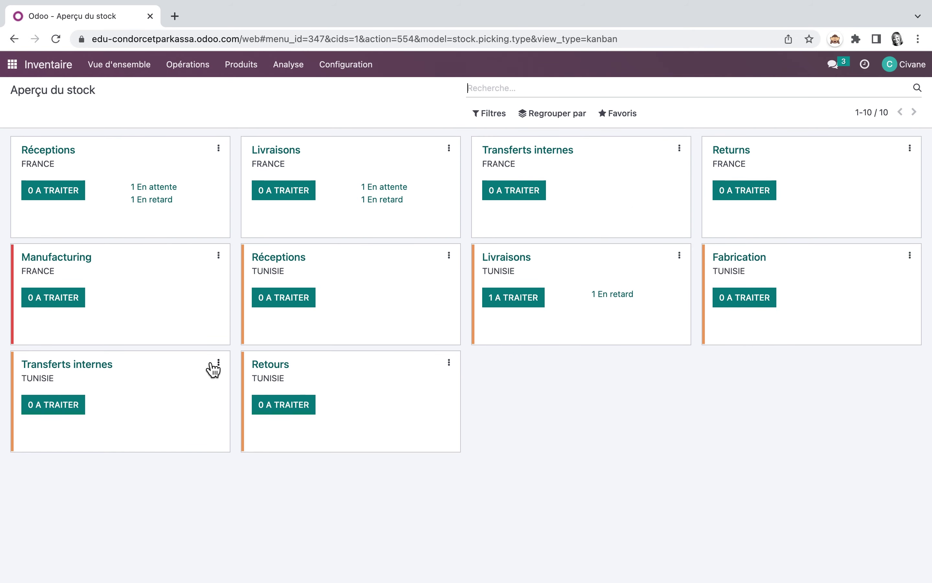
pyautogui.click(618, 300)
pyautogui.click(296, 171)
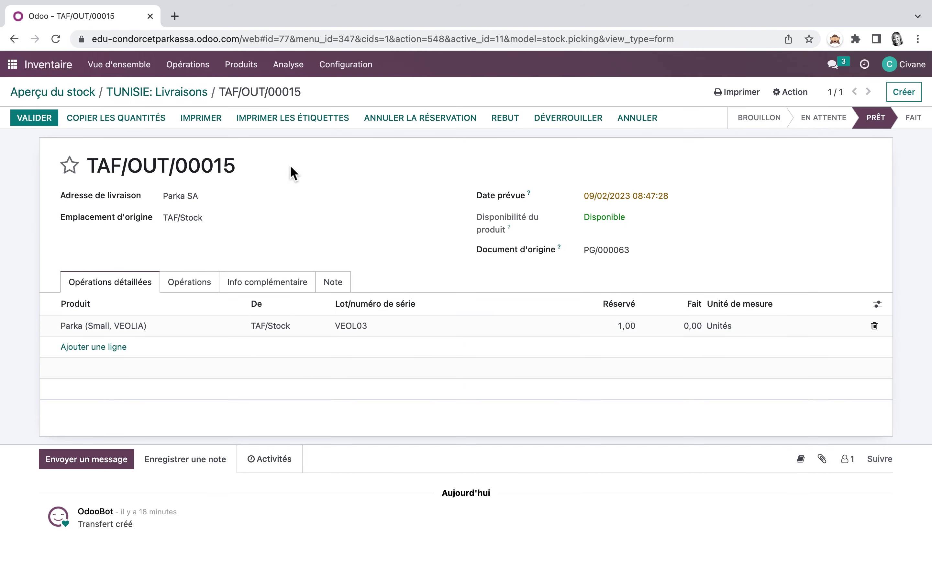
pyautogui.click(190, 287)
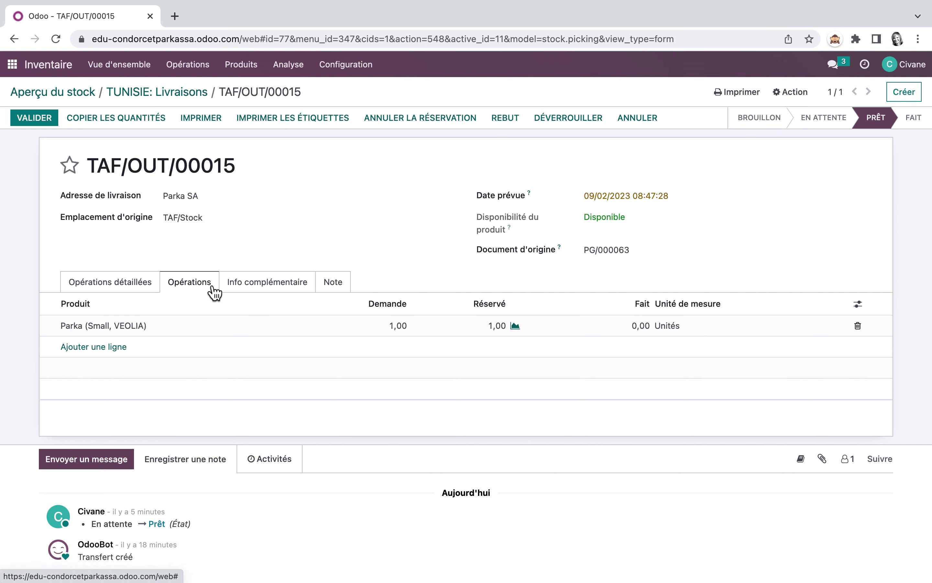
pyautogui.click(133, 288)
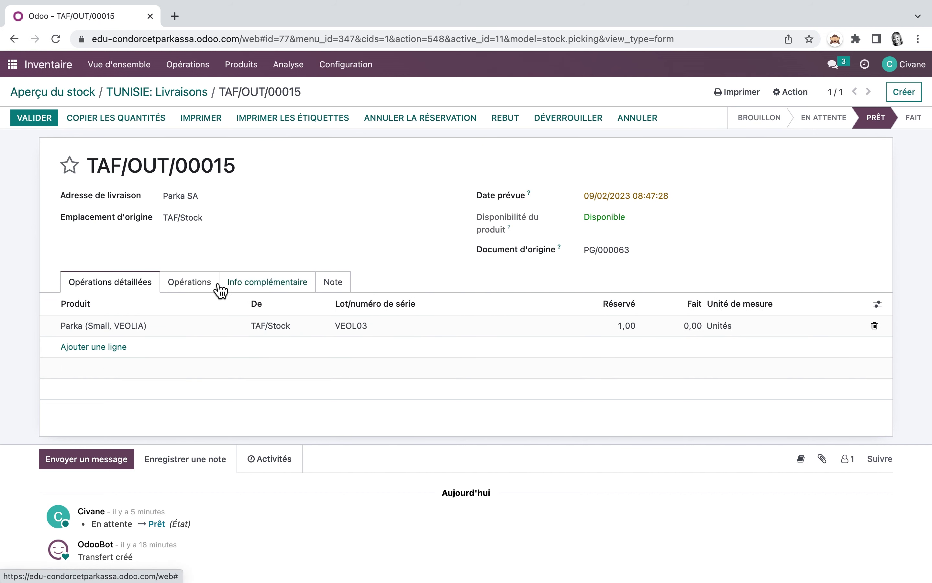
pyautogui.click(202, 287)
# Copy the reserved quantities to done on TAF/OUT/00015, check the detailed line, and validate the delivery.
pyautogui.click(143, 124)
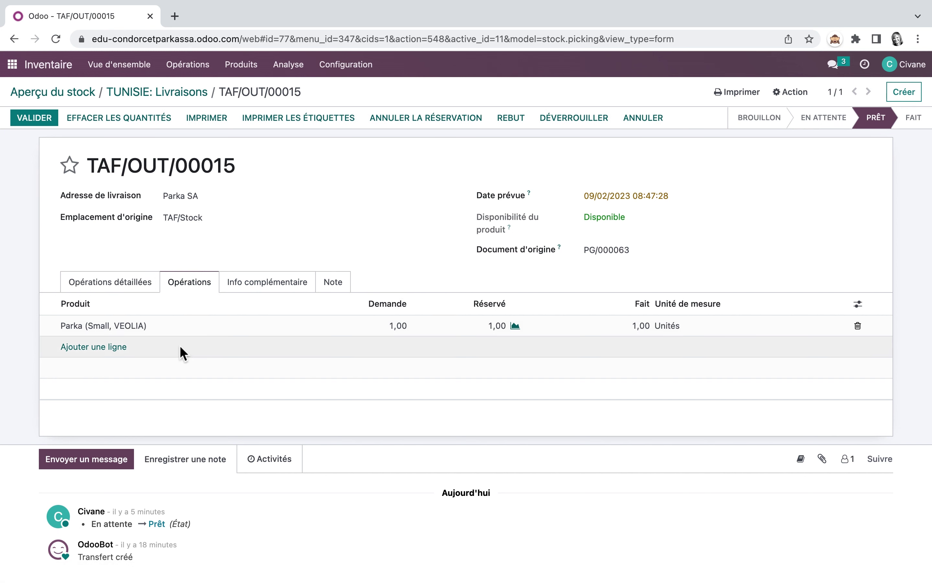
pyautogui.click(136, 287)
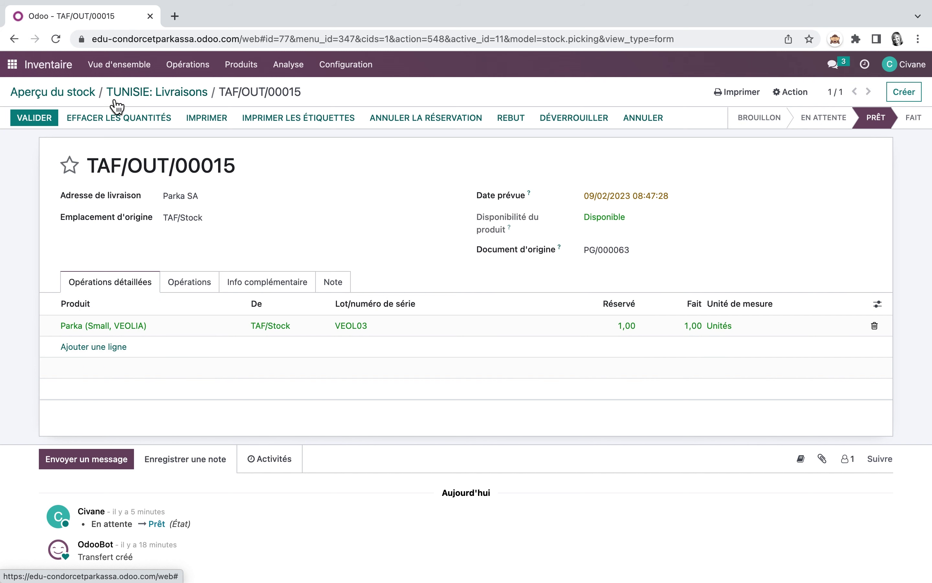
pyautogui.click(37, 122)
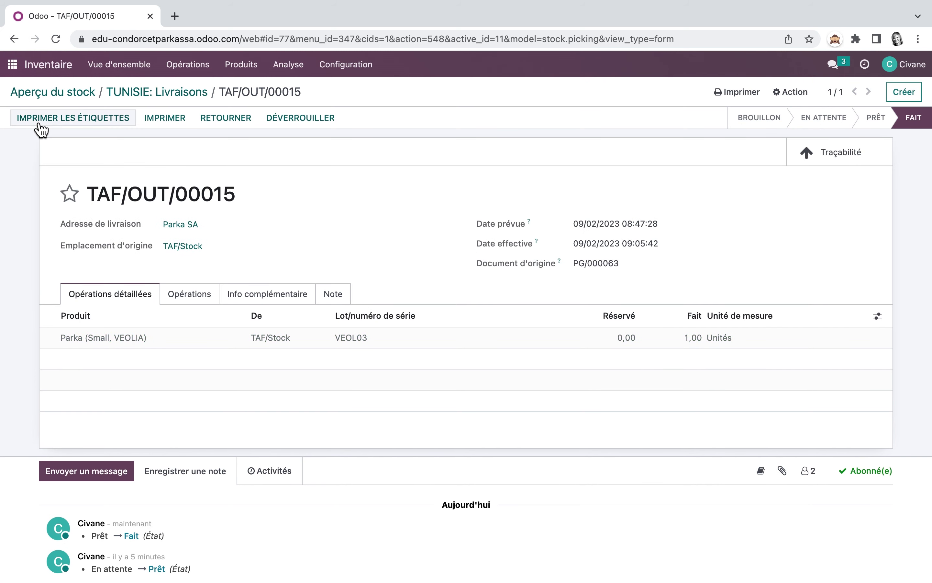
# Open the overdue France receipt FR/IN/00019 from the inventory overview.
pyautogui.click(19, 67)
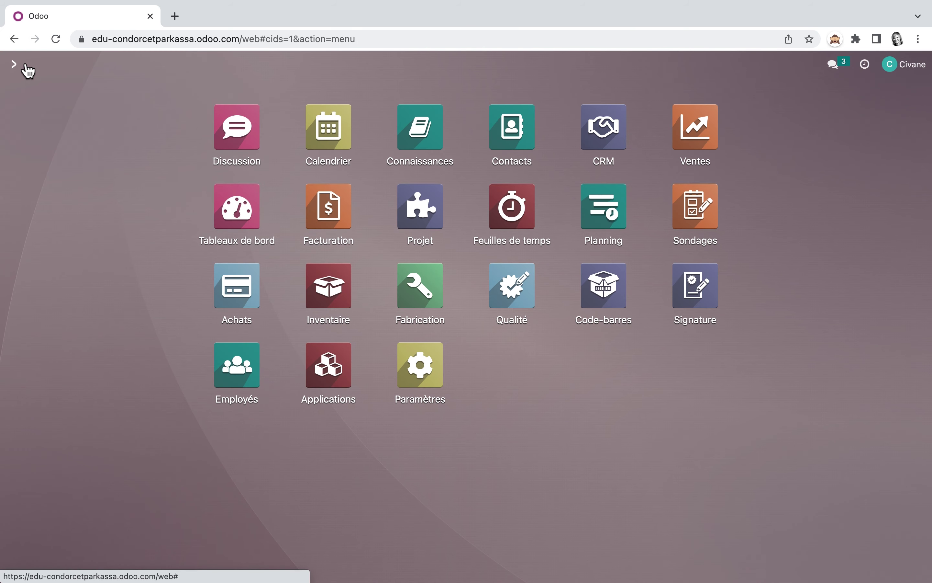
pyautogui.click(327, 302)
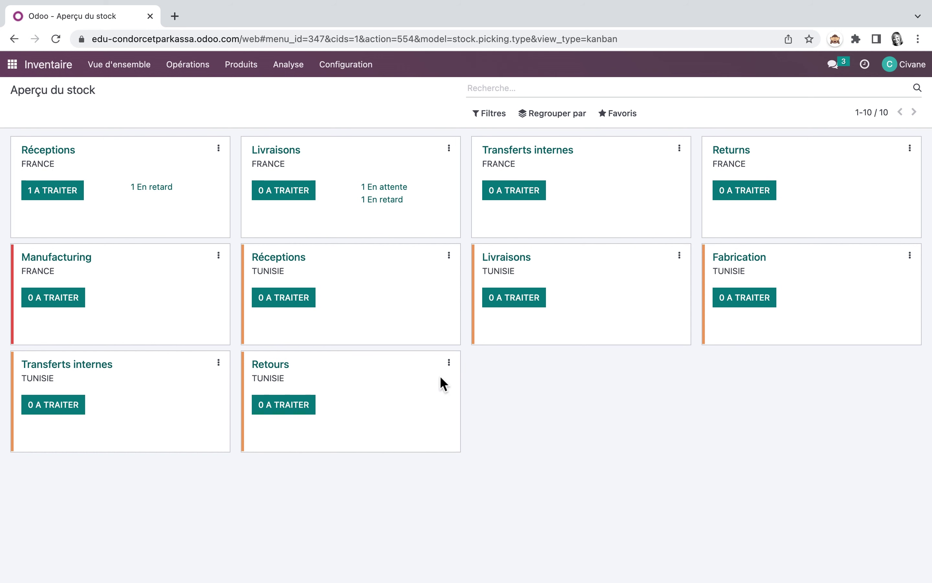
pyautogui.click(159, 189)
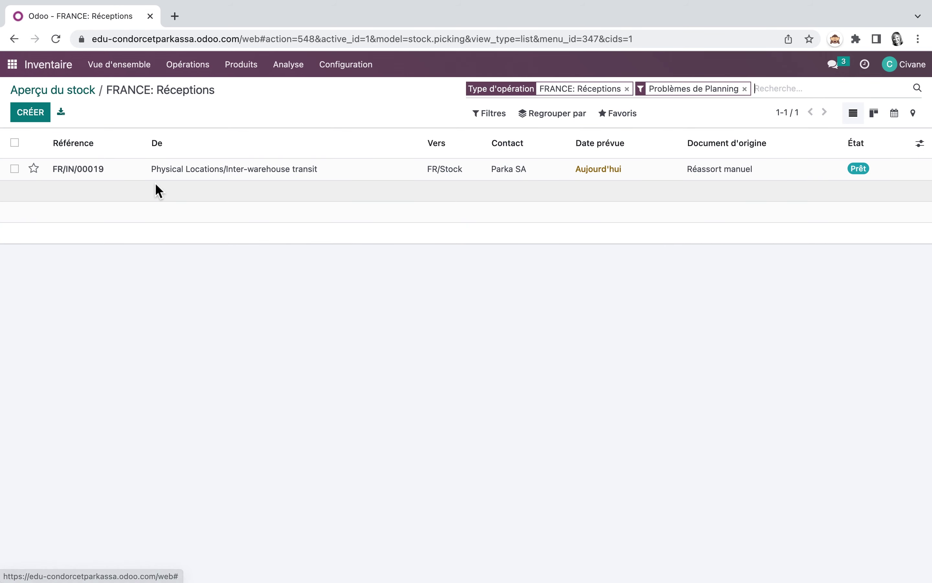
pyautogui.click(243, 177)
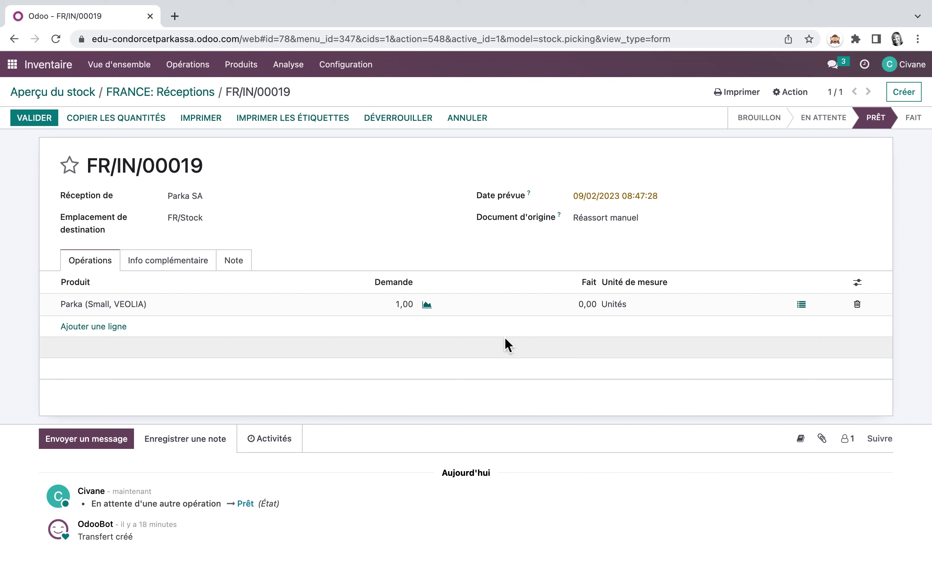
# Generate the Bon de préparation avec code barre PDF for FR/IN/00019, view it with its print options, and close it.
pyautogui.click(739, 97)
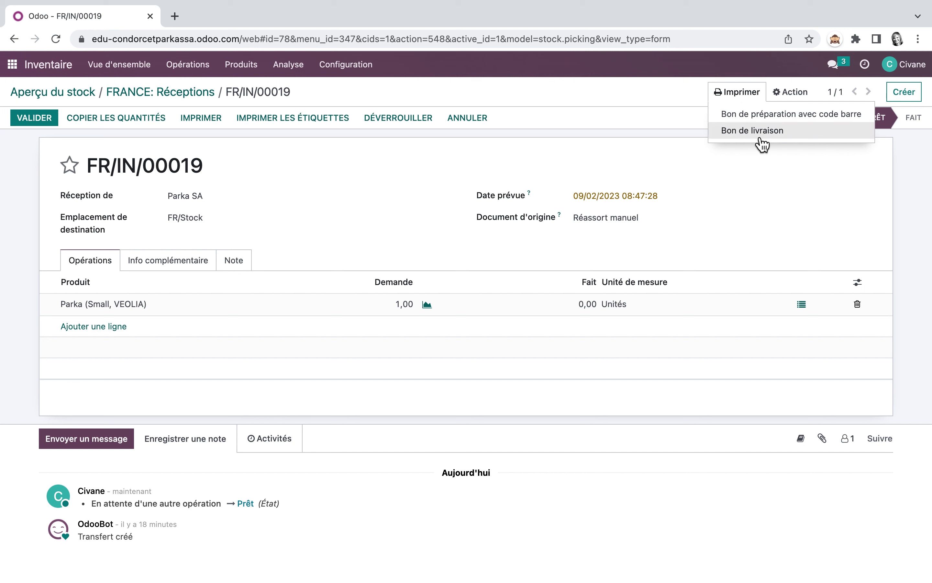
pyautogui.click(771, 118)
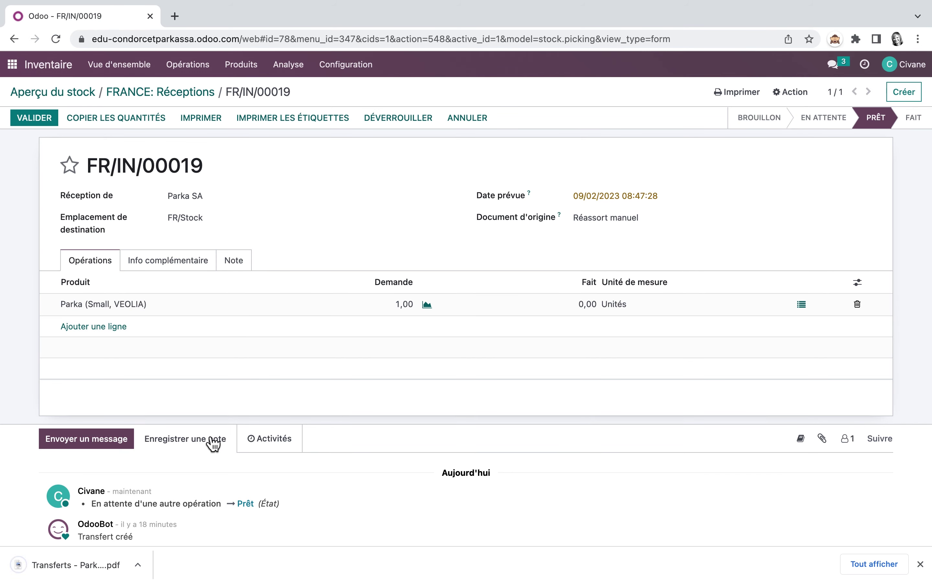
pyautogui.click(89, 572)
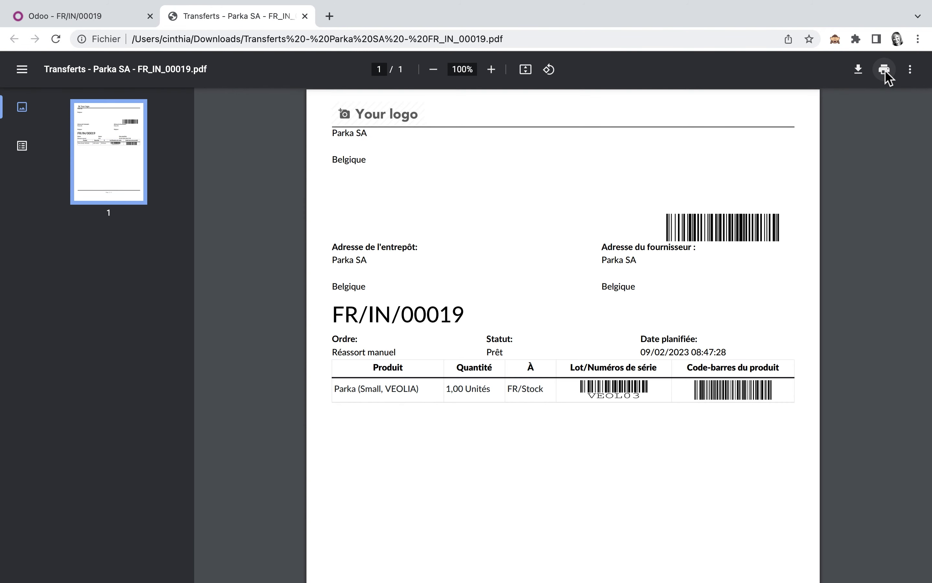
pyautogui.click(884, 71)
pyautogui.click(753, 457)
pyautogui.click(304, 17)
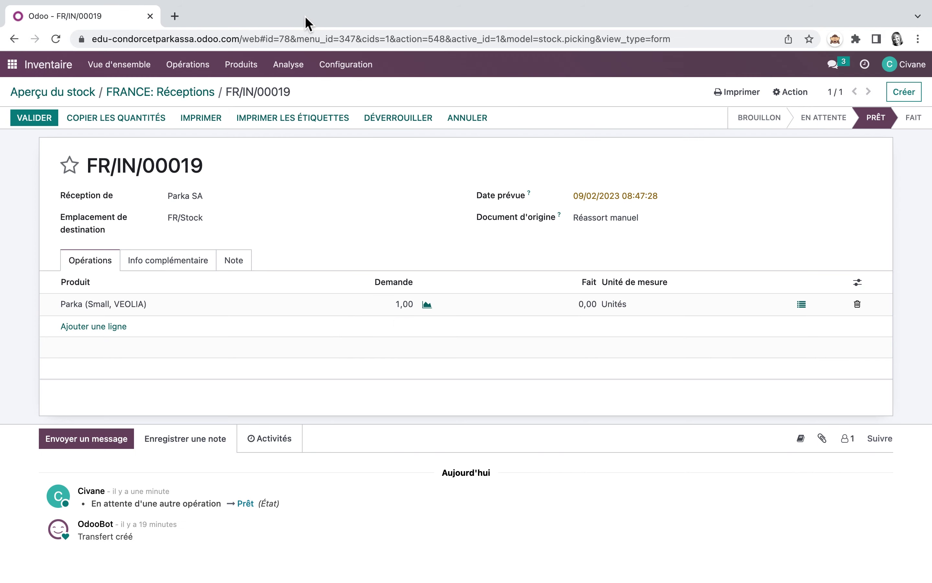
# Find the barcode options in the general settings by searching "code" and examine the configured product barcodes.
pyautogui.click(12, 66)
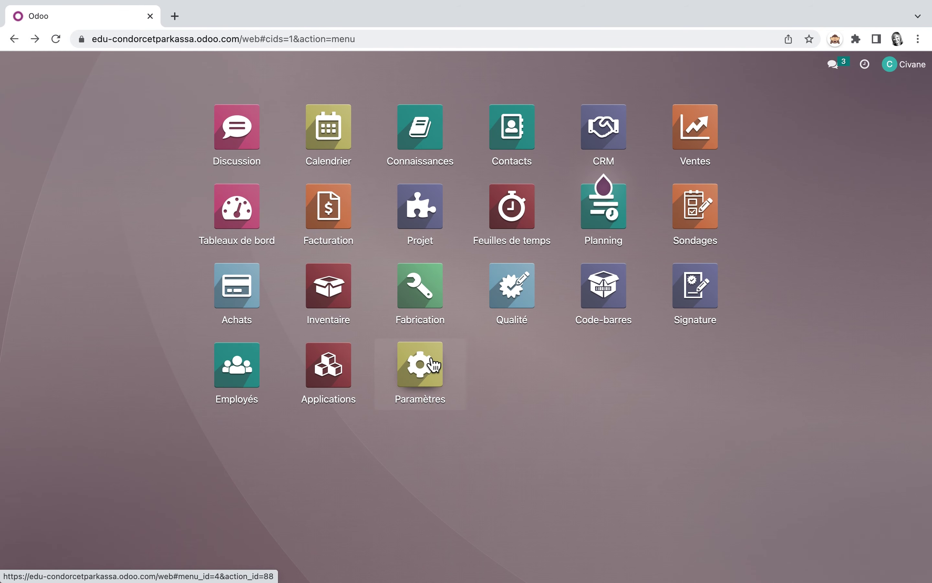
pyautogui.click(420, 364)
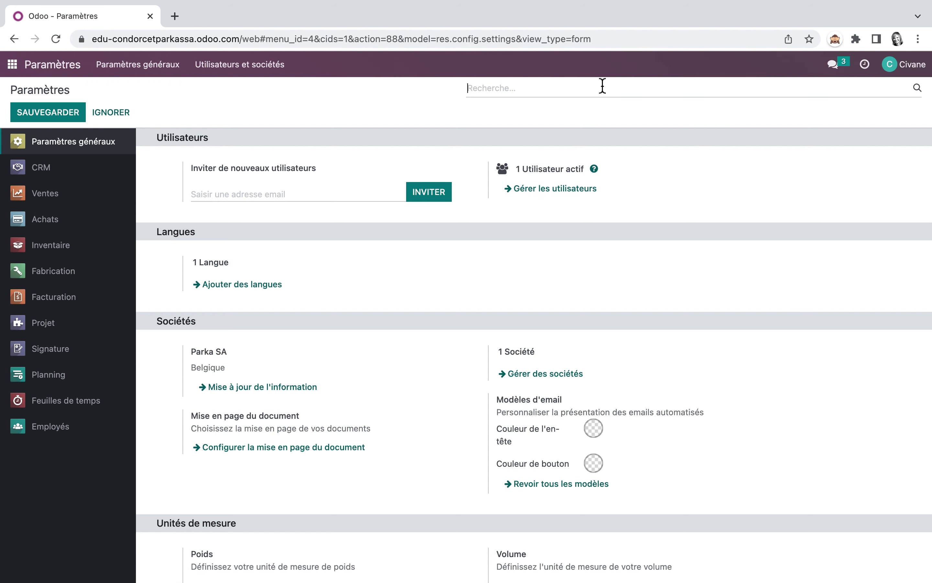
pyautogui.write('code')
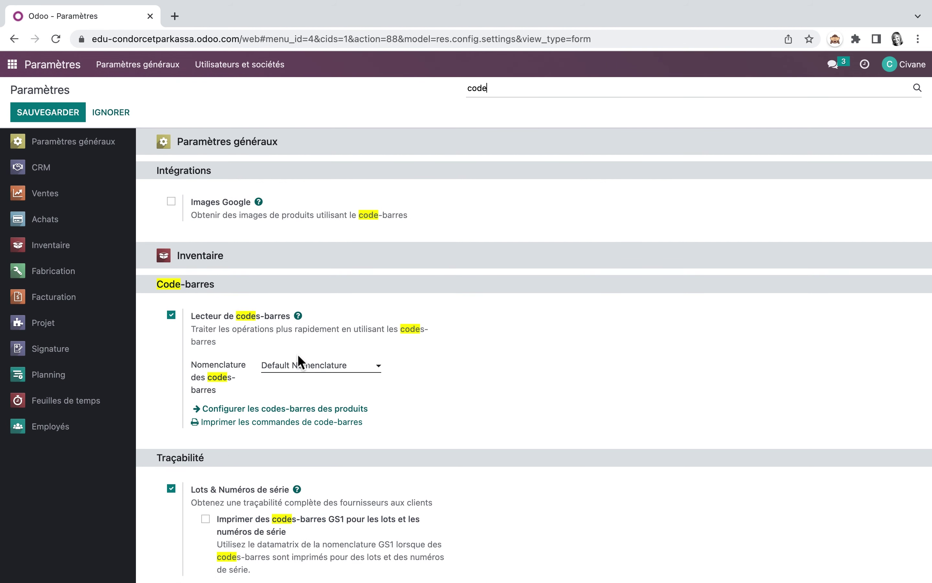
pyautogui.click(294, 407)
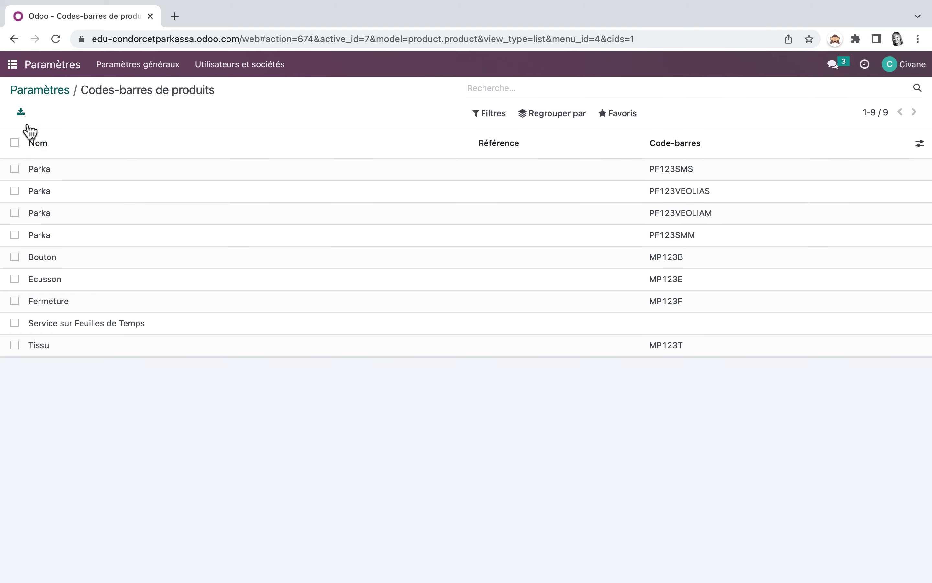
# Open receipt FR/IN/00019 for scanning from the France receipts in the Code-barres operations.
pyautogui.click(17, 70)
pyautogui.click(603, 292)
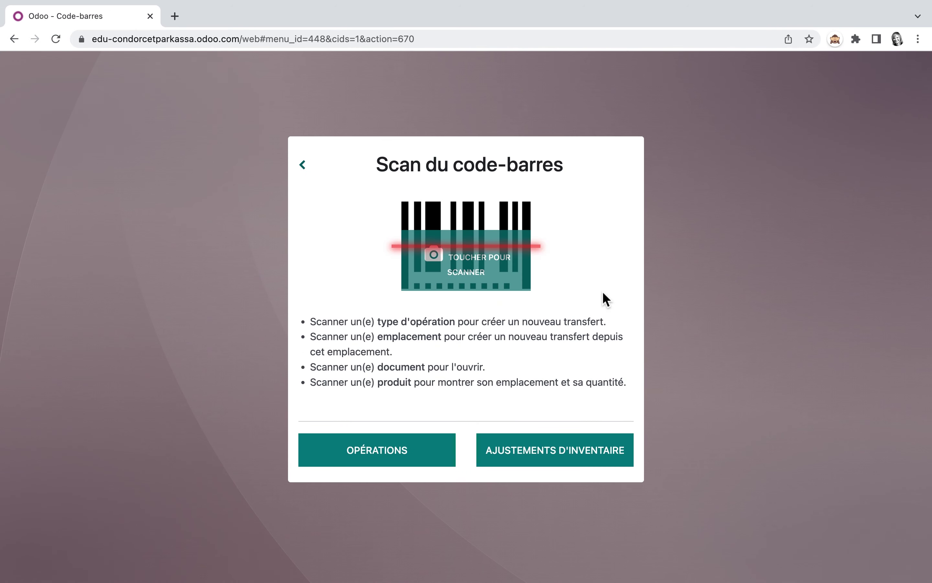
pyautogui.click(393, 451)
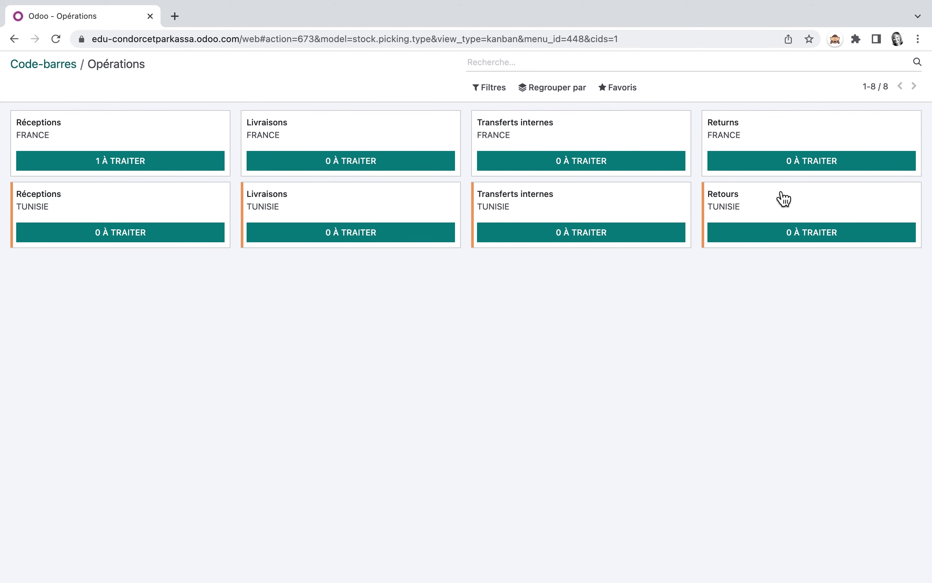
pyautogui.click(115, 167)
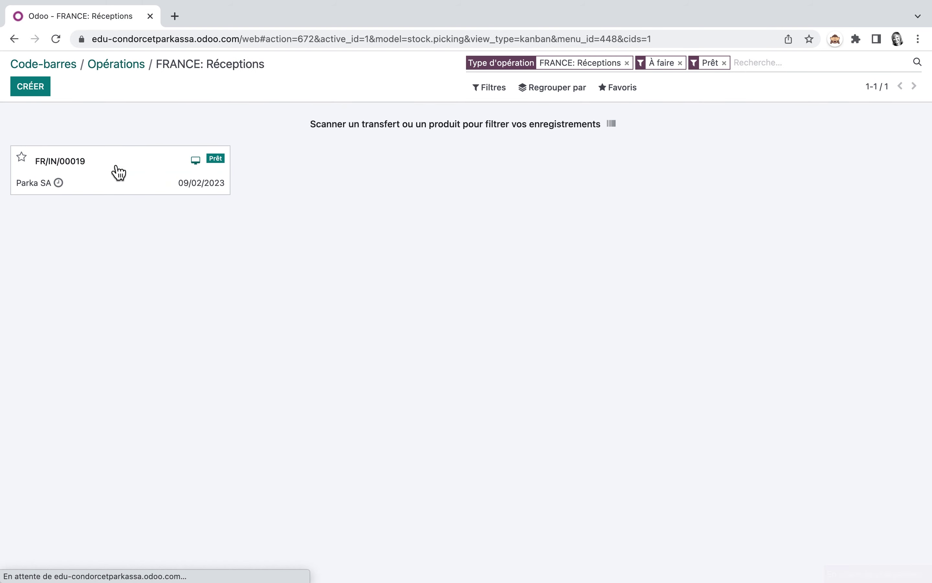
pyautogui.click(151, 182)
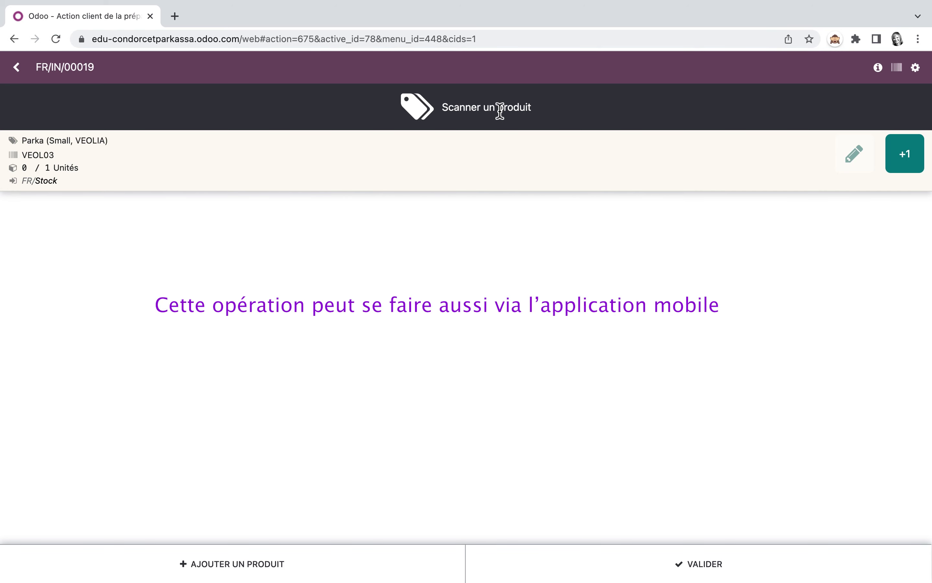
# Examine the quantity entry and destination location choices for the Parka (Small, VEOLIA) line, and return to the receipt without changing anything.
pyautogui.click(868, 166)
pyautogui.click(867, 163)
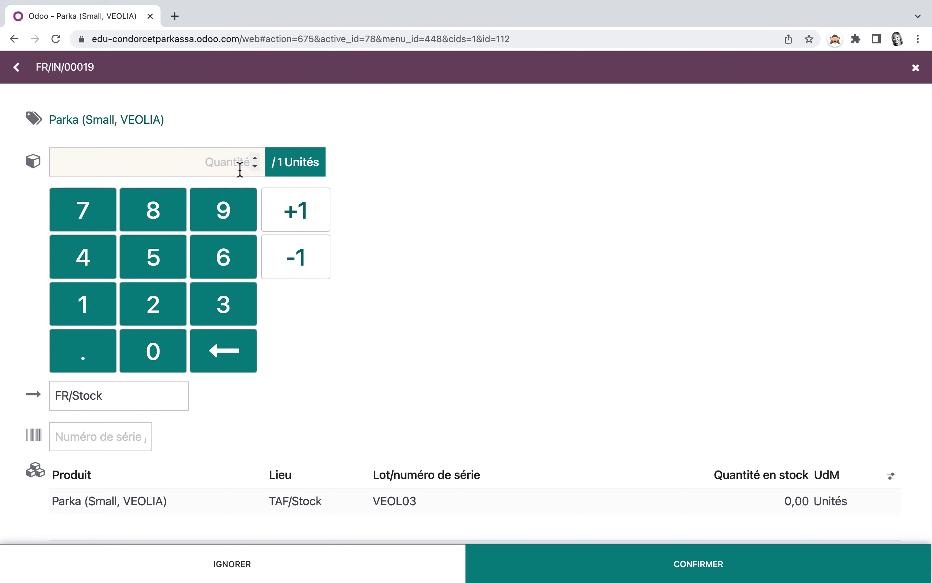
pyautogui.click(165, 401)
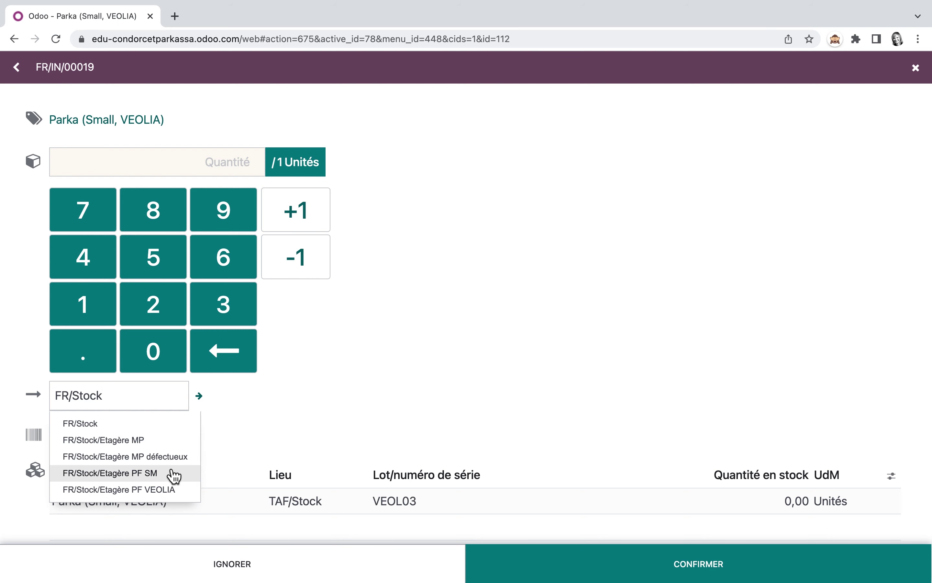
pyautogui.click(306, 423)
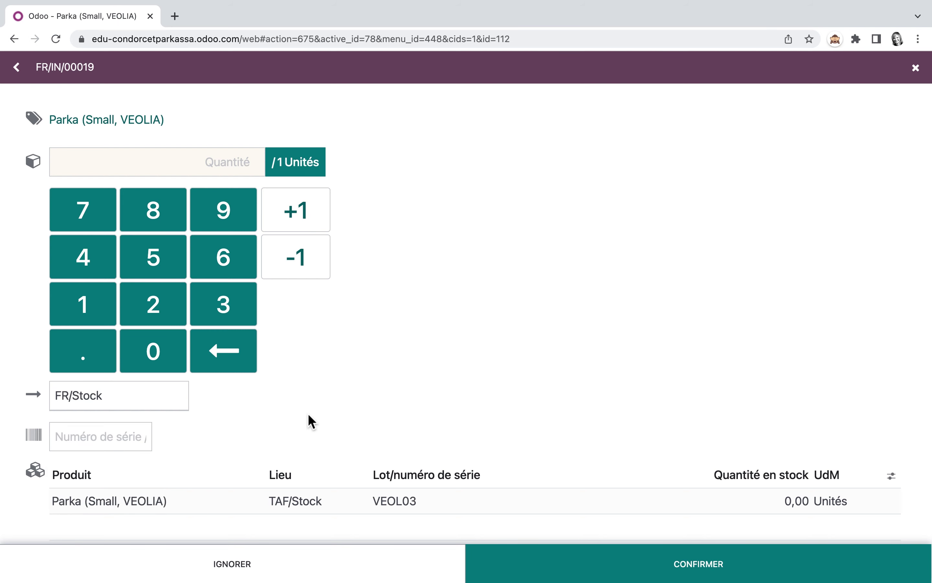
pyautogui.click(17, 72)
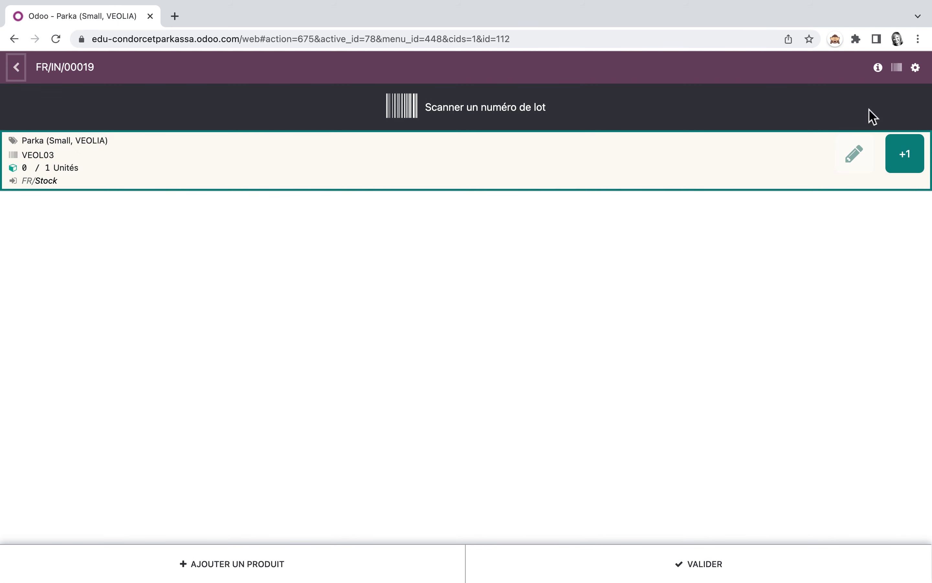
# Record 1 unit of Parka (Small, VEOLIA) as received, validate receipt FR/IN/00019, and return to the main applications screen.
pyautogui.click(904, 68)
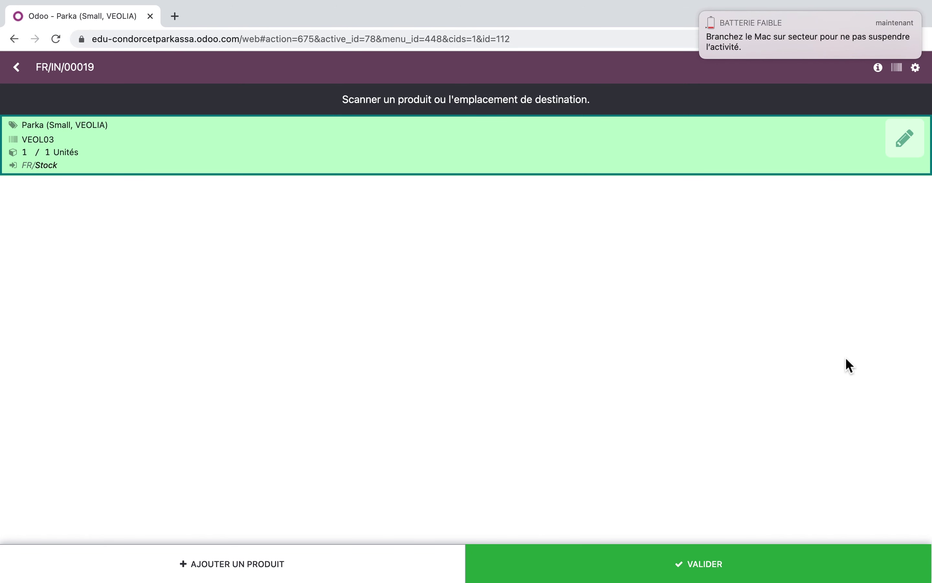
pyautogui.click(705, 570)
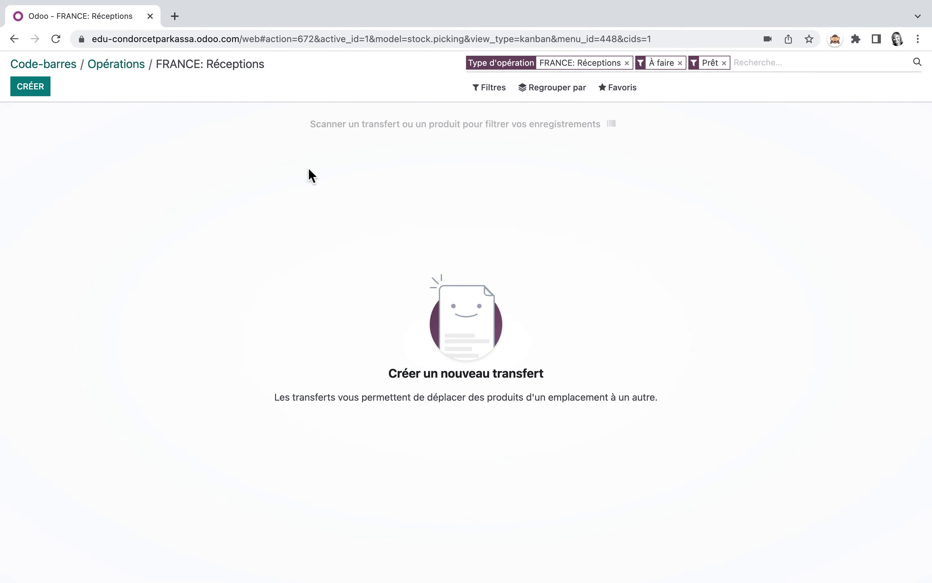
pyautogui.click(58, 70)
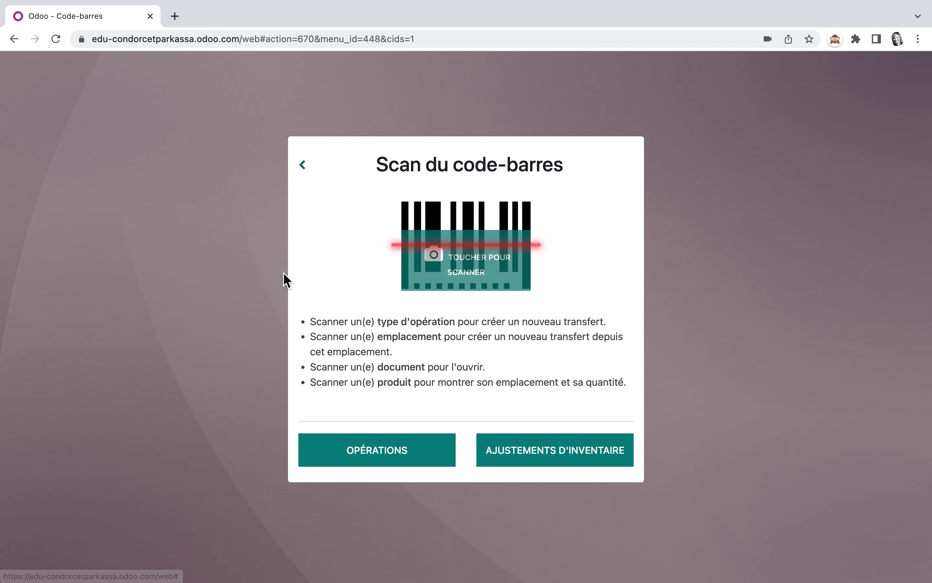
pyautogui.click(14, 39)
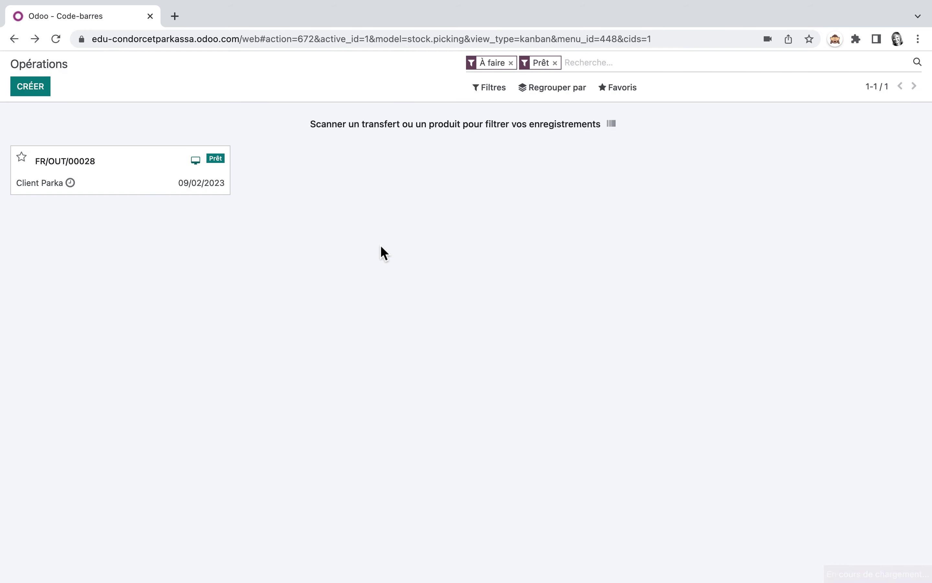
pyautogui.click(14, 64)
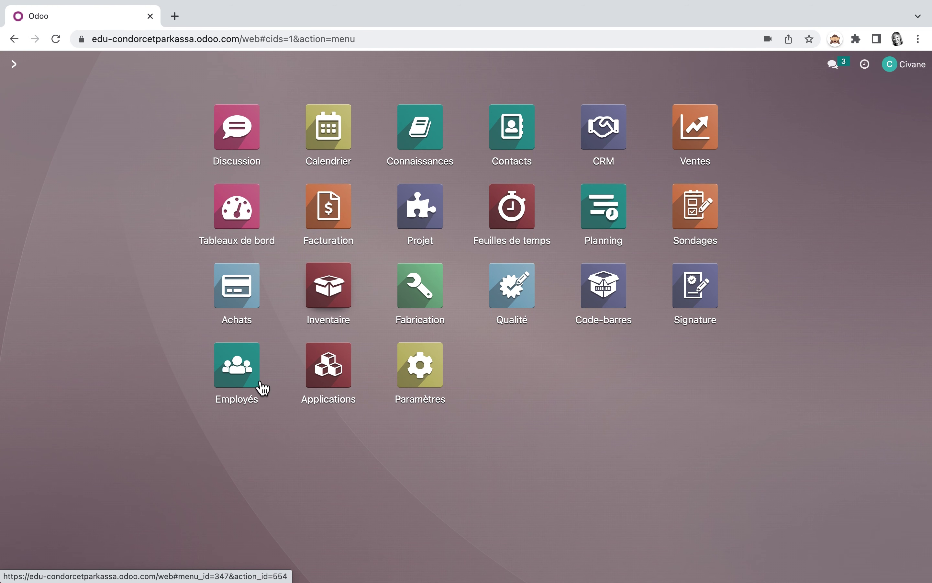
# Open the stock report in Inventaire and filter it to the FRANCE warehouse and the Parka/PF category.
pyautogui.click(328, 285)
pyautogui.click(288, 64)
pyautogui.click(302, 88)
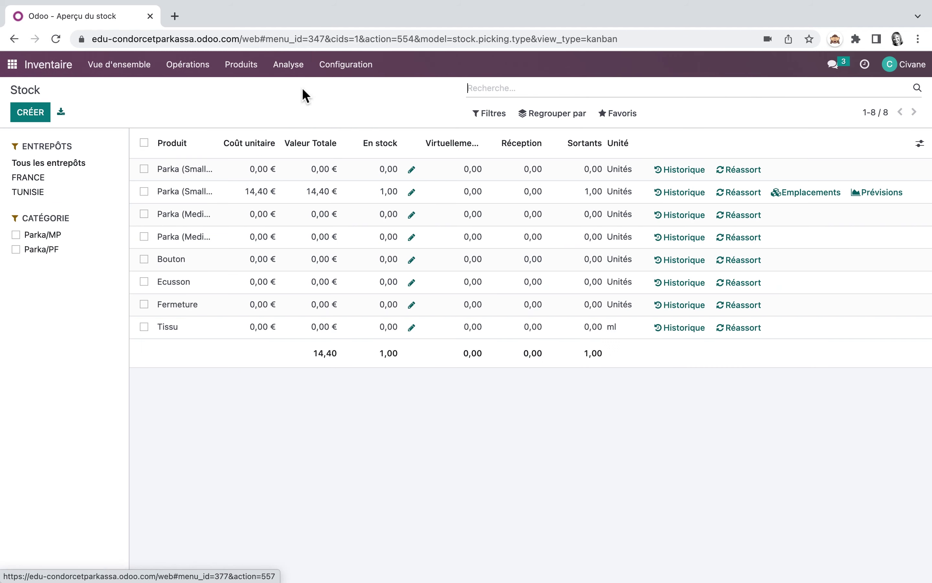
pyautogui.click(36, 178)
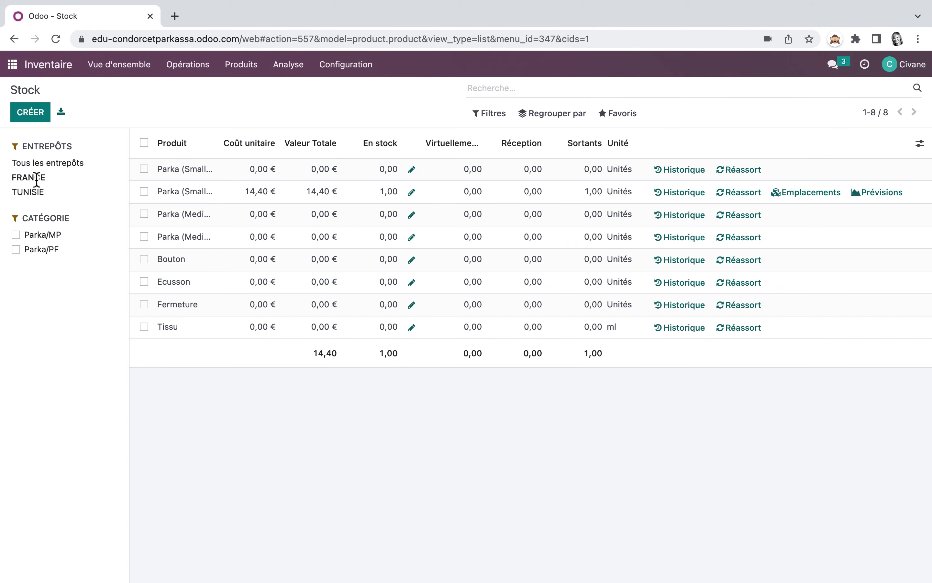
pyautogui.click(19, 251)
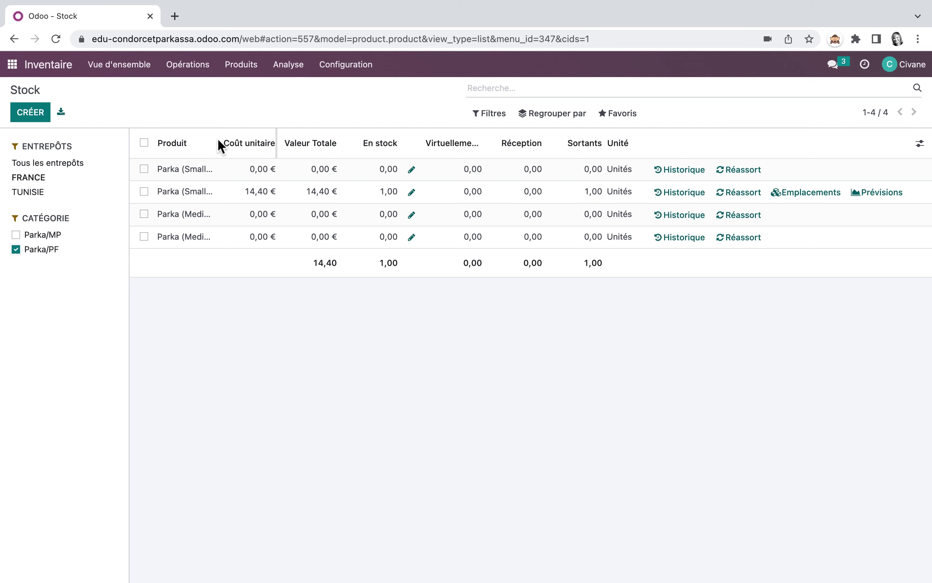
# Widen the product column, check the stock locations of Parka (Small, VEOLIA), and return to the inventory overview.
pyautogui.moveTo(216, 142); pyautogui.dragTo(274, 145)
pyautogui.click(878, 196)
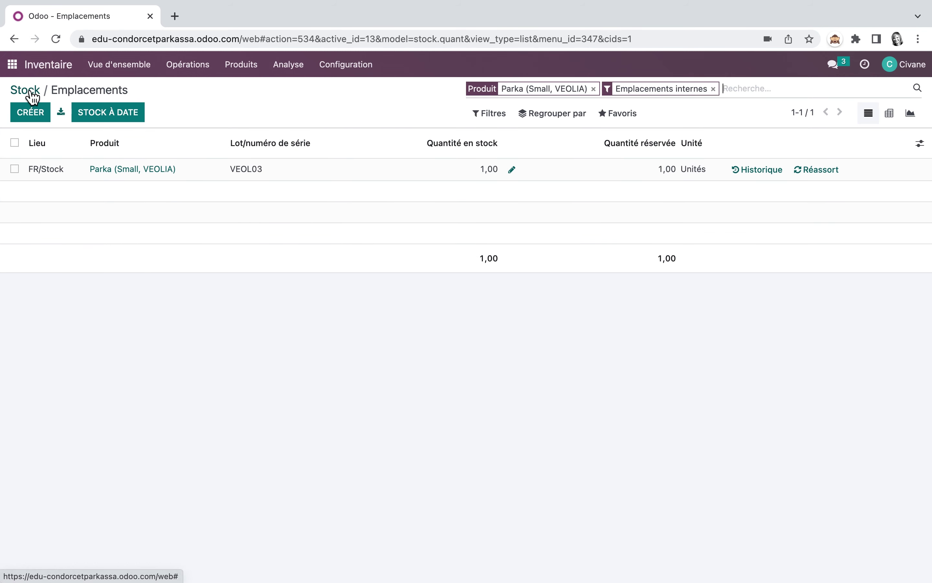
pyautogui.click(32, 92)
pyautogui.click(124, 66)
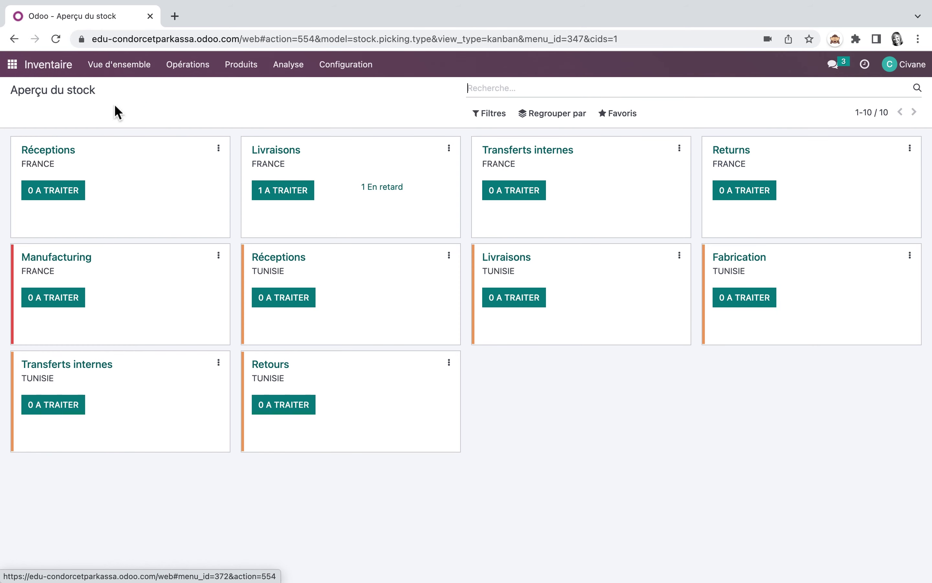
# Open sales order S00011 in Ventes and check the availability of its Parka (Small, VEOLIA) line.
pyautogui.click(12, 64)
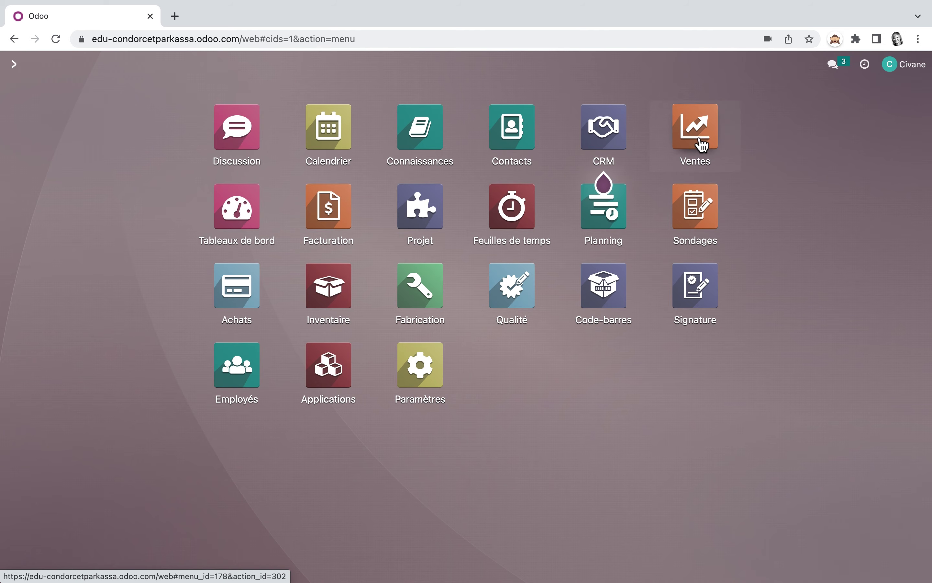
pyautogui.click(701, 146)
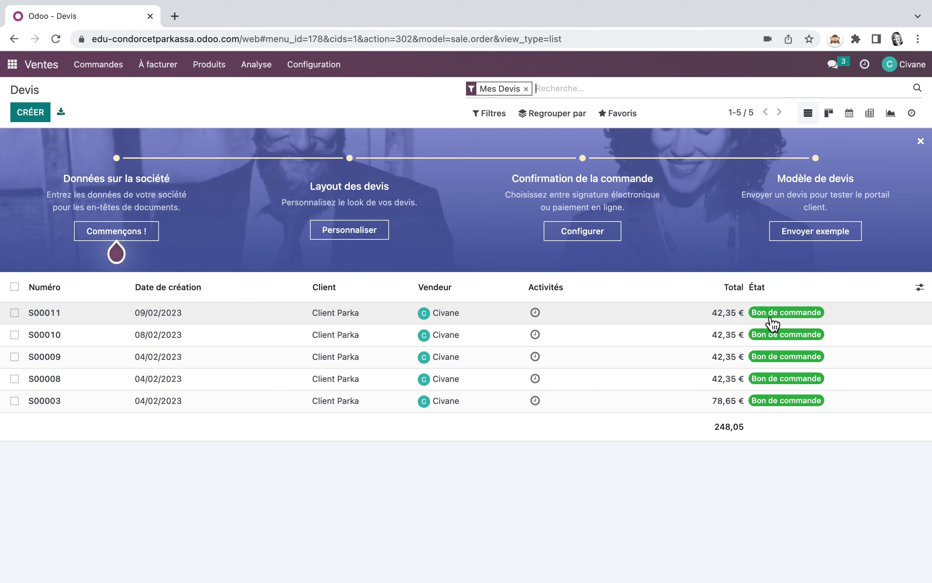
pyautogui.click(189, 321)
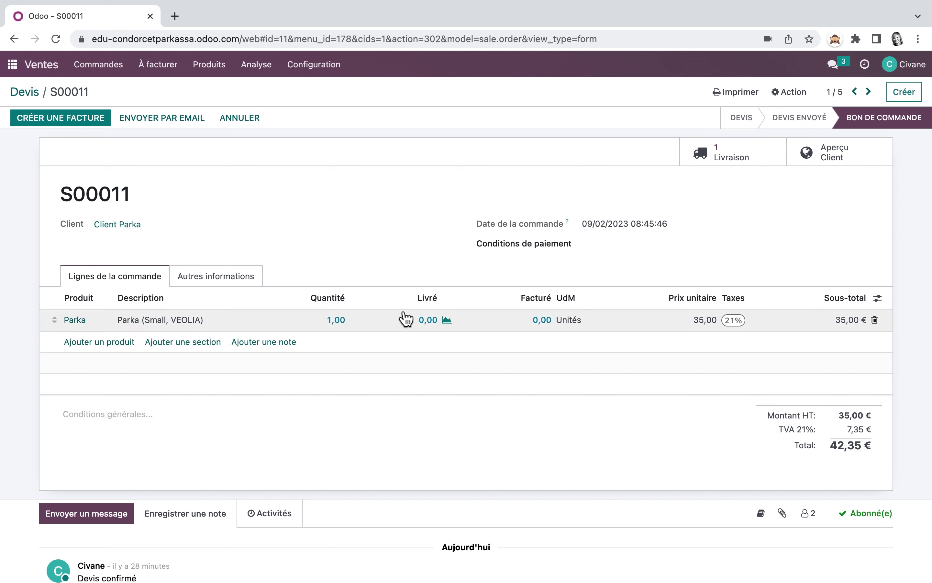
pyautogui.click(447, 320)
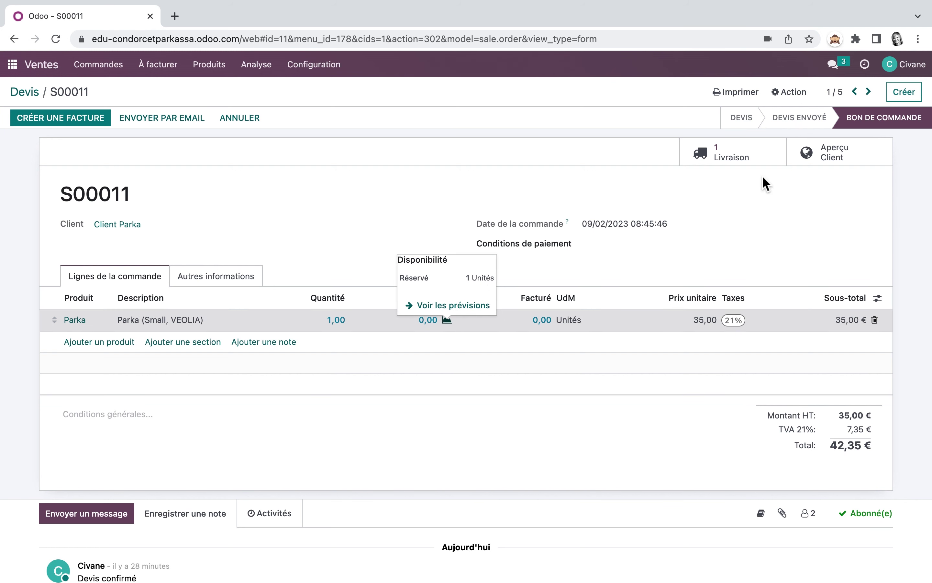
# Open delivery FR/OUT/00028 from the sales order, copy the reserved quantity into the done quantity, and validate the delivery.
pyautogui.click(750, 153)
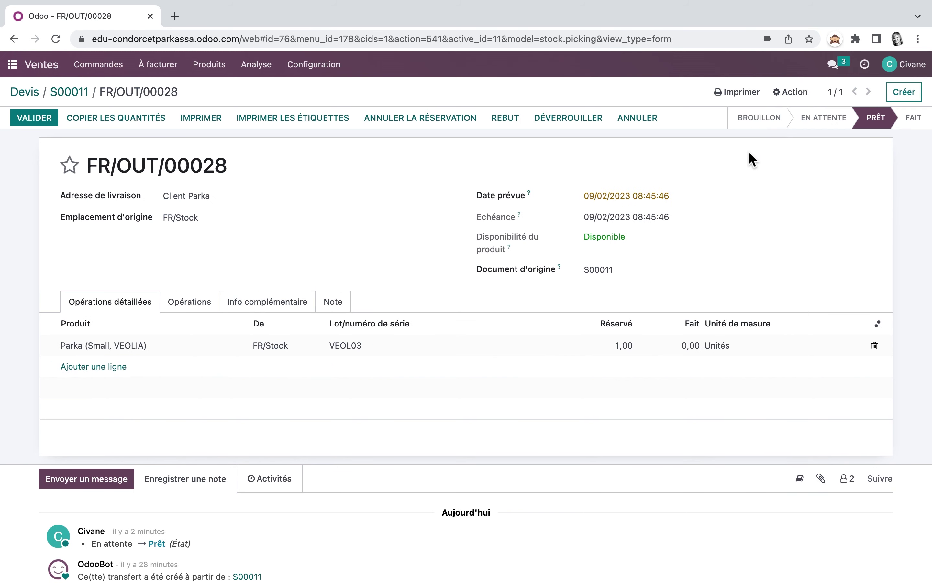
pyautogui.click(197, 304)
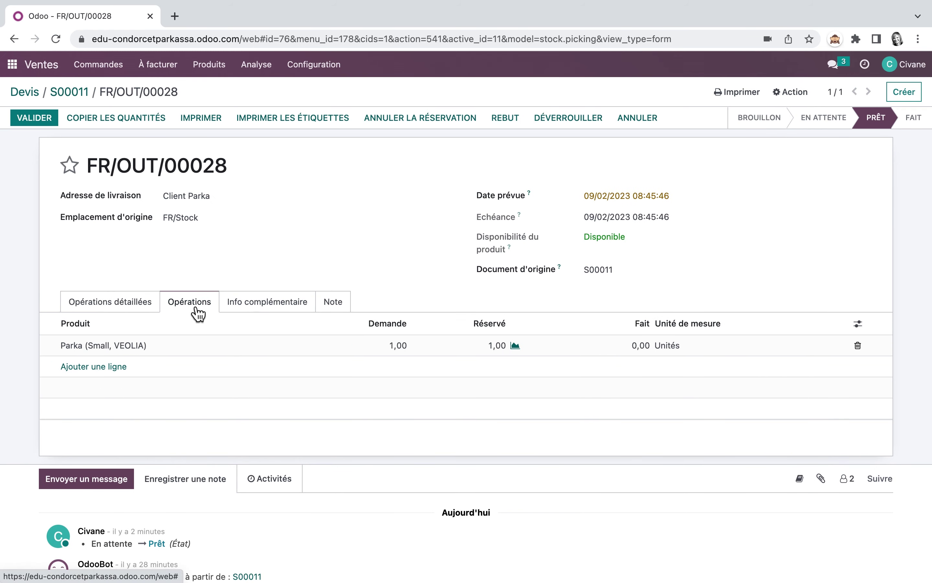
pyautogui.click(130, 306)
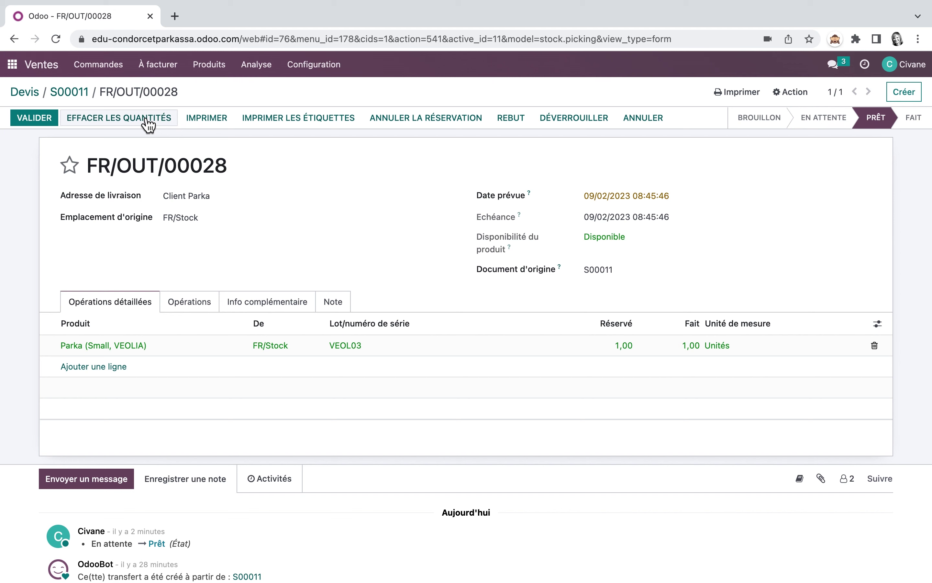
pyautogui.click(41, 120)
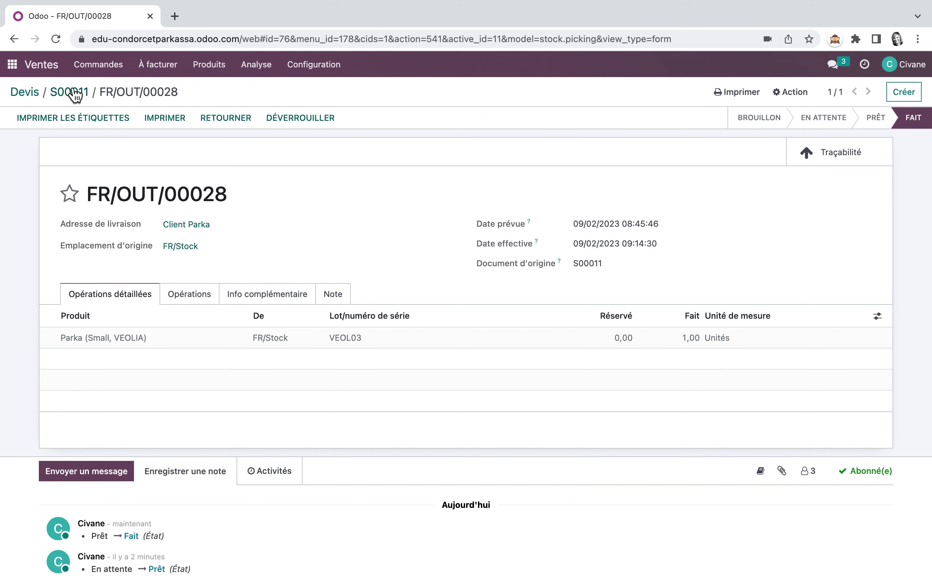
# Create a regular invoice (Facture normale) from sales order S00011 and confirm it.
pyautogui.click(82, 99)
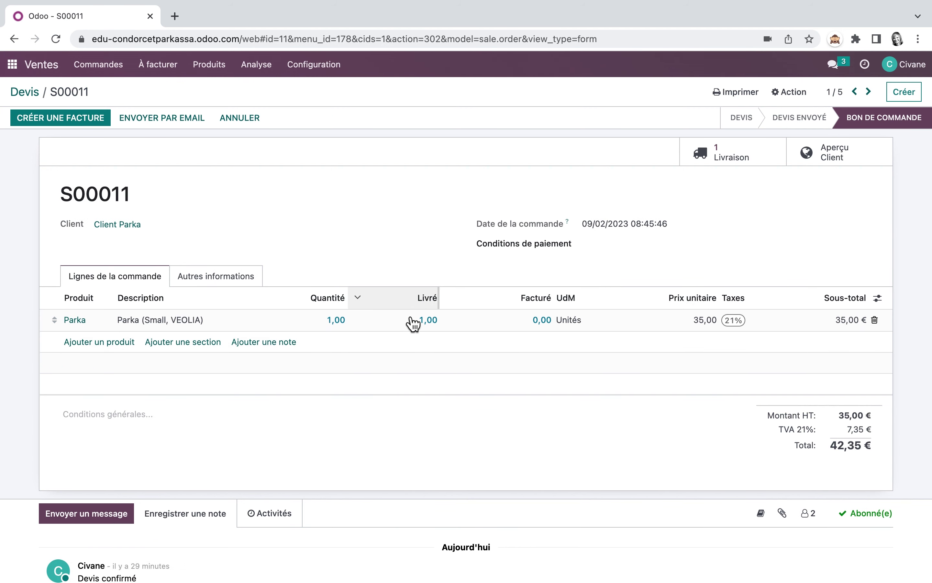
pyautogui.click(72, 117)
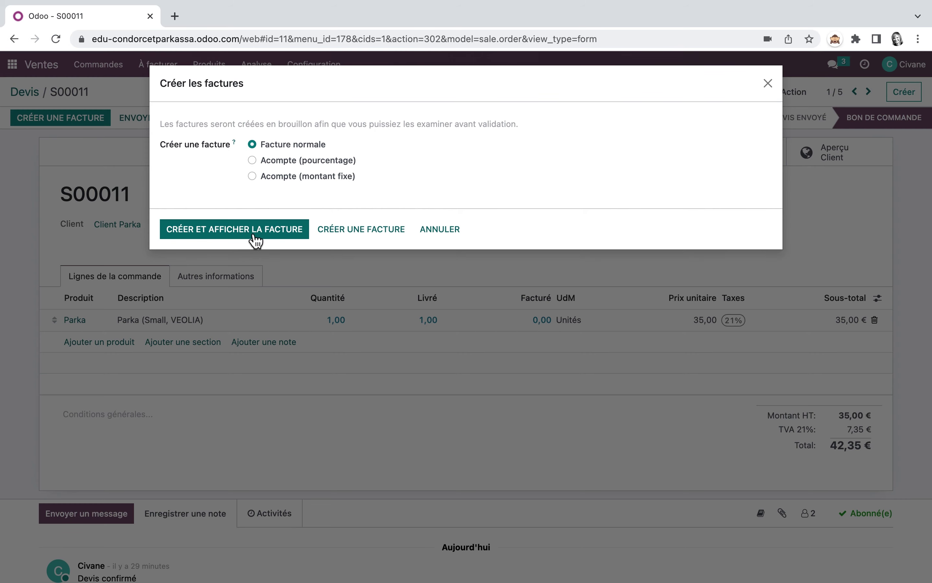
pyautogui.click(256, 231)
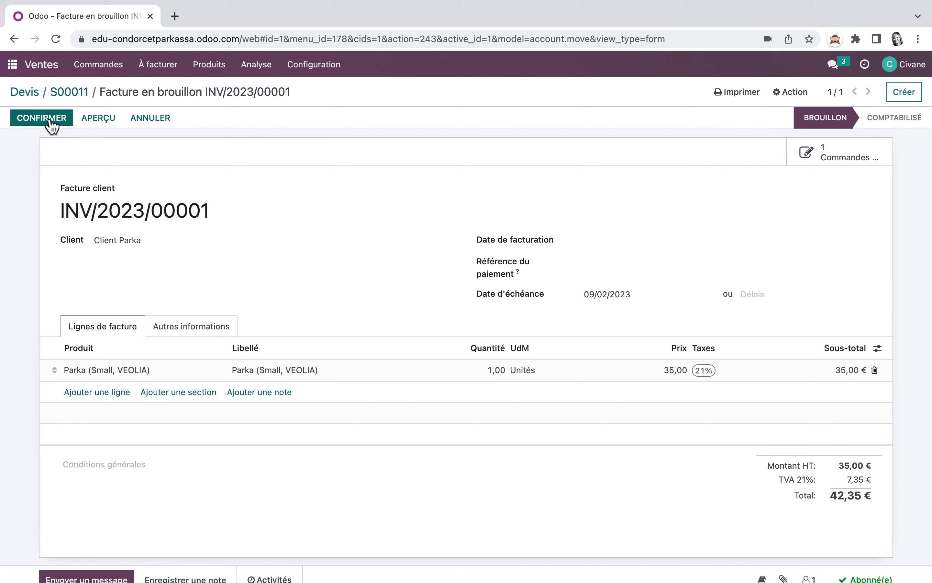
pyautogui.click(51, 124)
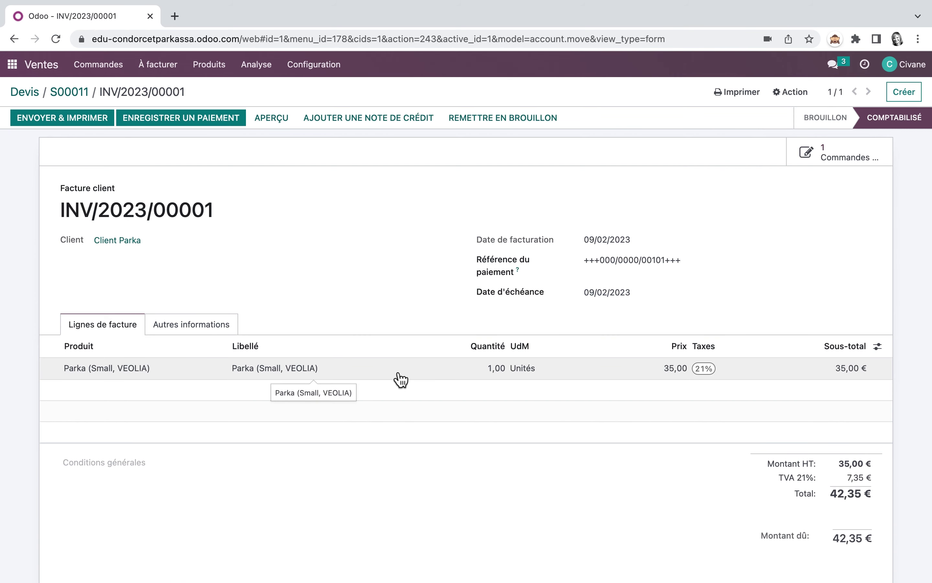
# Open the inventory overview and check for operations still awaiting processing.
pyautogui.click(13, 64)
pyautogui.click(331, 304)
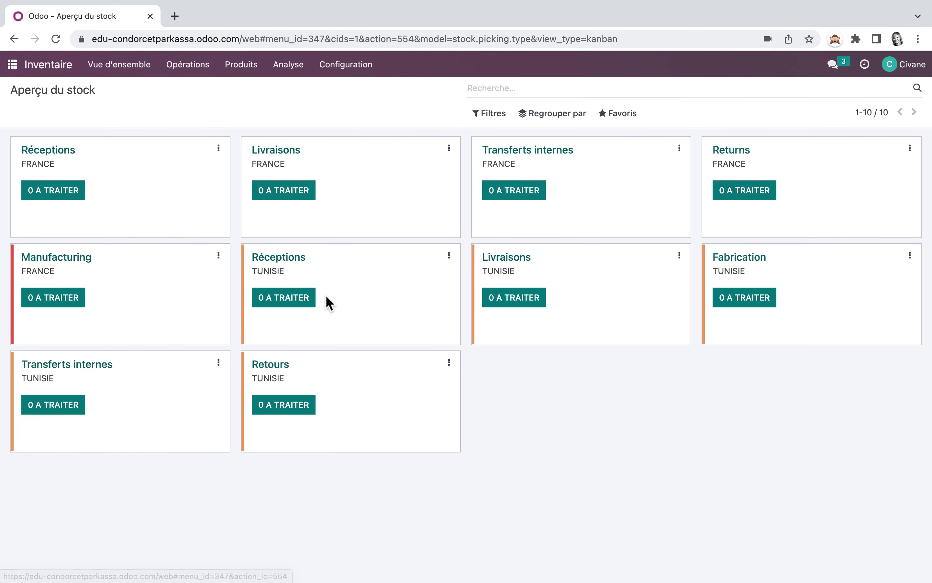